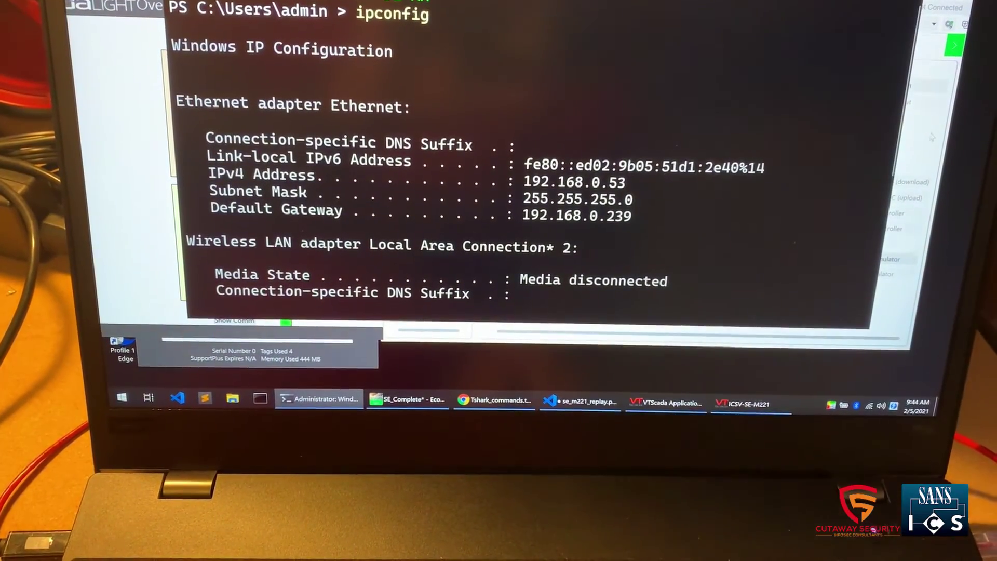
Switch from PowerShell to the VTScada display with the primary and secondary pump controls.
key("alt+Tab")
left_click(117, 104)
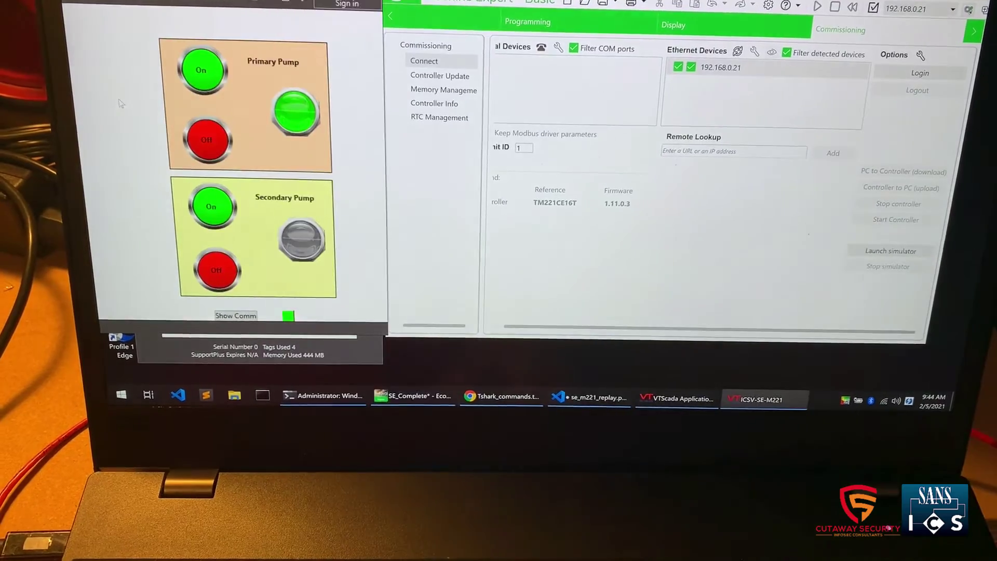
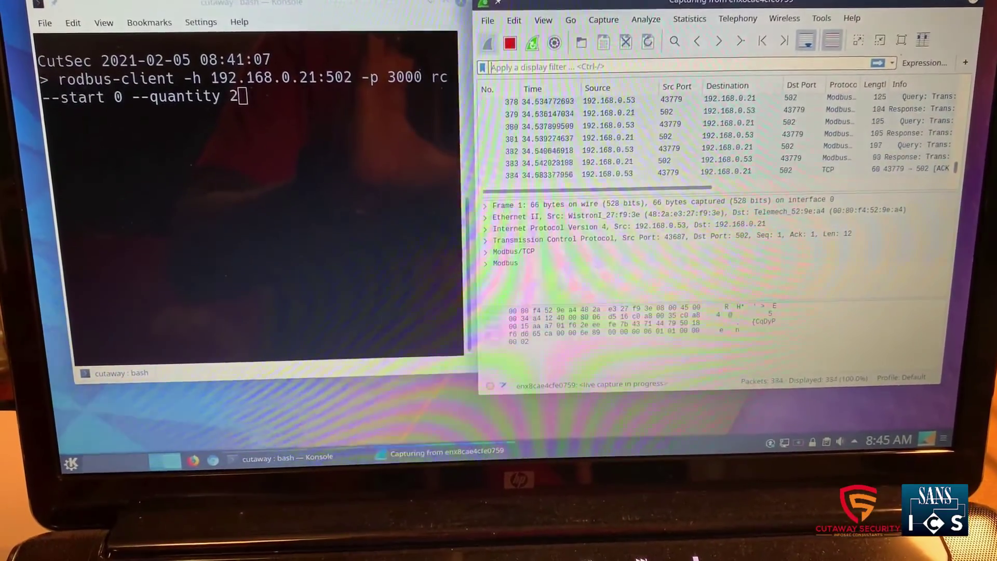
In Konsole, run rodbus-client -h 192.168.0.21:502 -p 3000 rc --start 0 --quantity 2 to read the controller's coils.
left_click(345, 5)
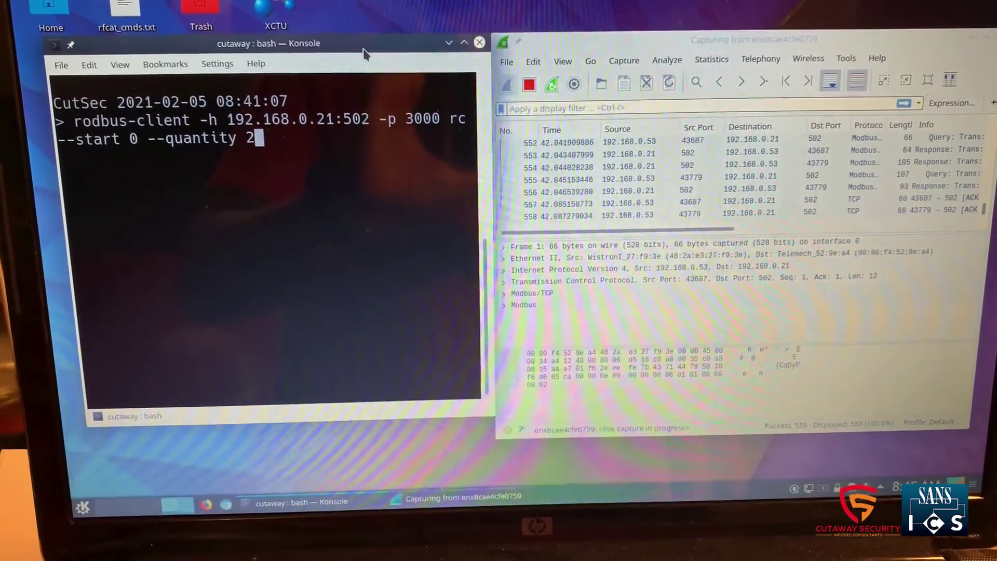
key("Return")
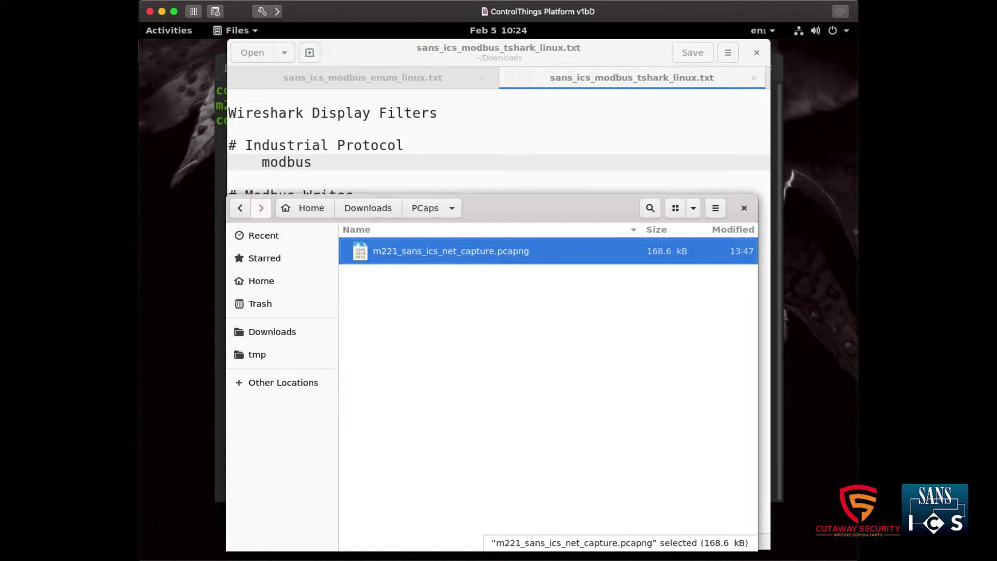
Open m221_sans_ics_net_capture.pcapng from the PCaps folder in Wireshark and look through its packet list.
double_click(451, 253)
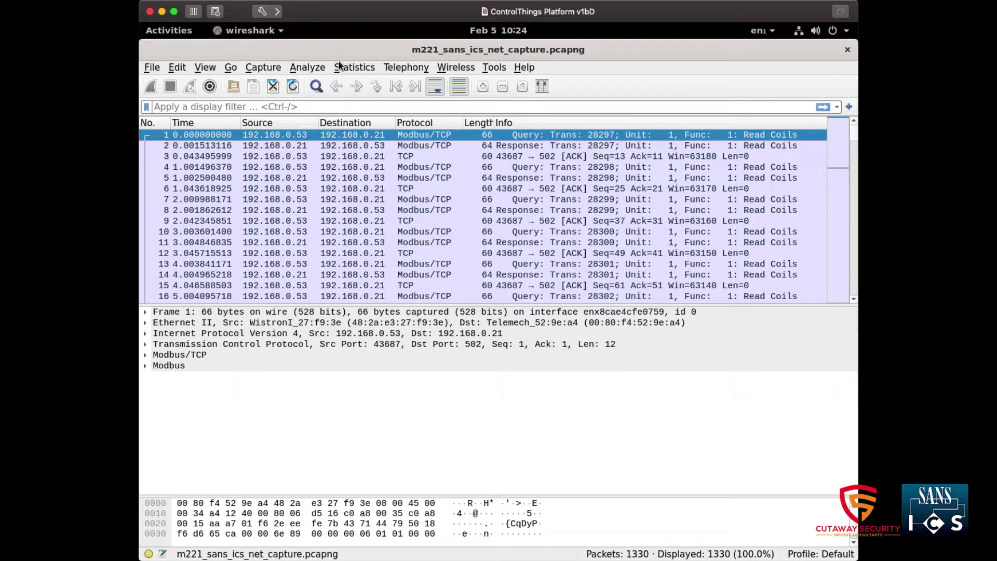
left_click(522, 166)
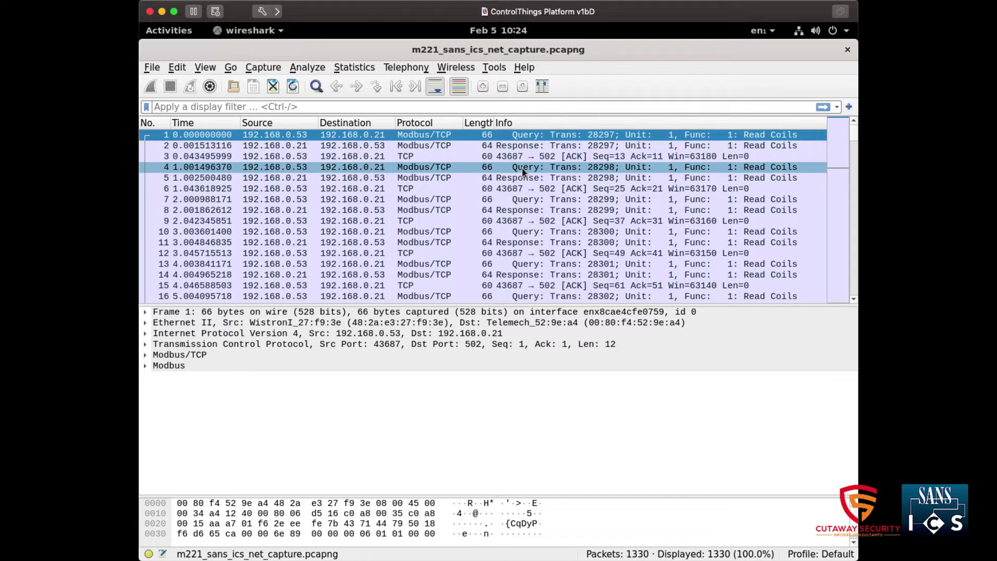
scroll(522, 167, "down", 4)
left_click(522, 167)
scroll(522, 170, "down", 6)
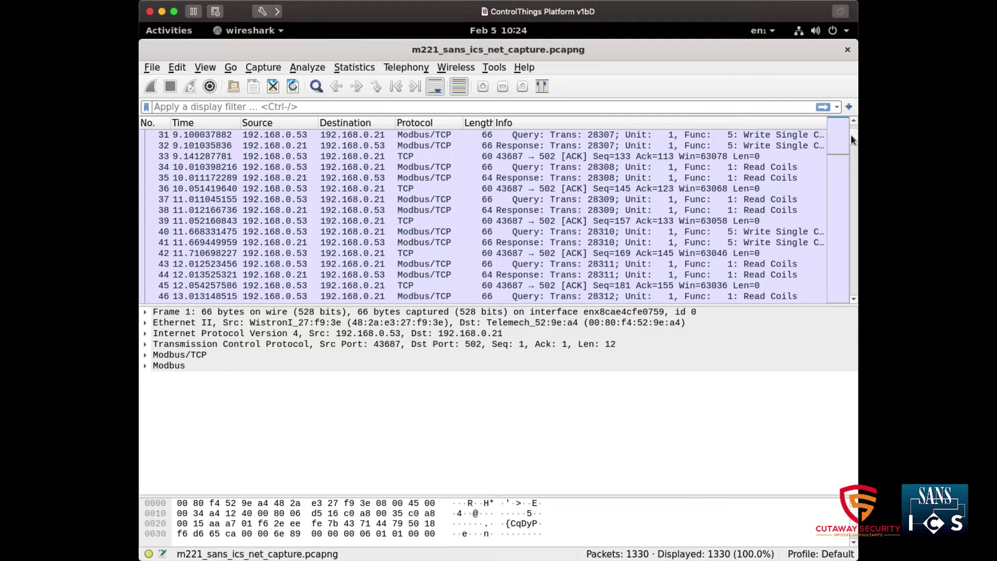
scroll(851, 135, "up", 10)
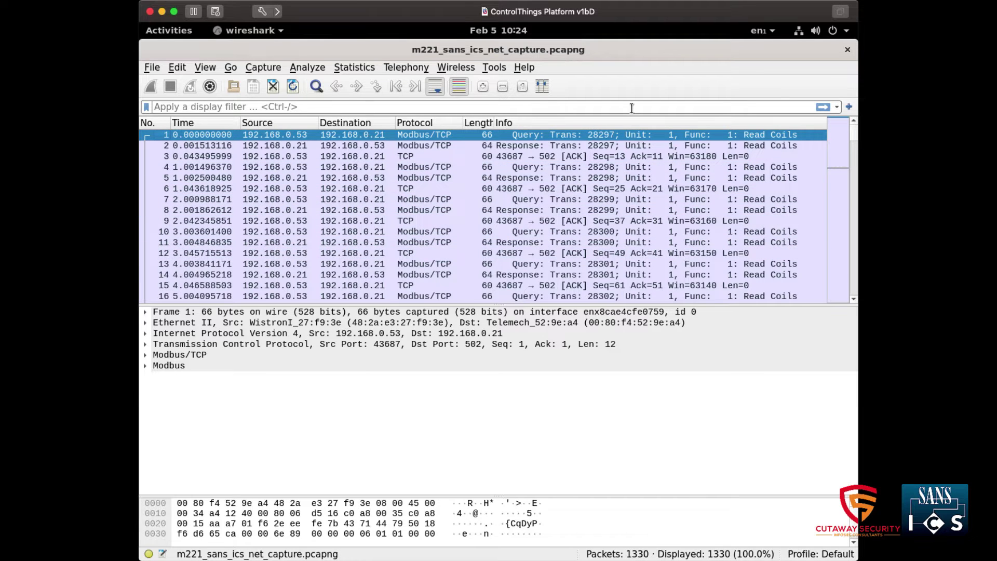
Review the capture's Protocol Hierarchy statistics with the User Datagram Protocol branch collapsed, and close them.
left_click(356, 66)
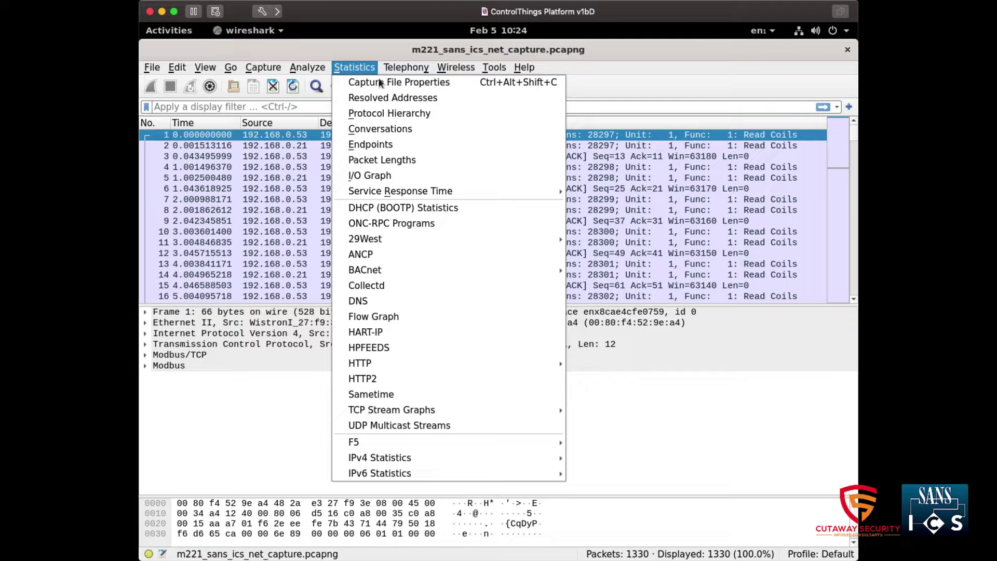
left_click(476, 115)
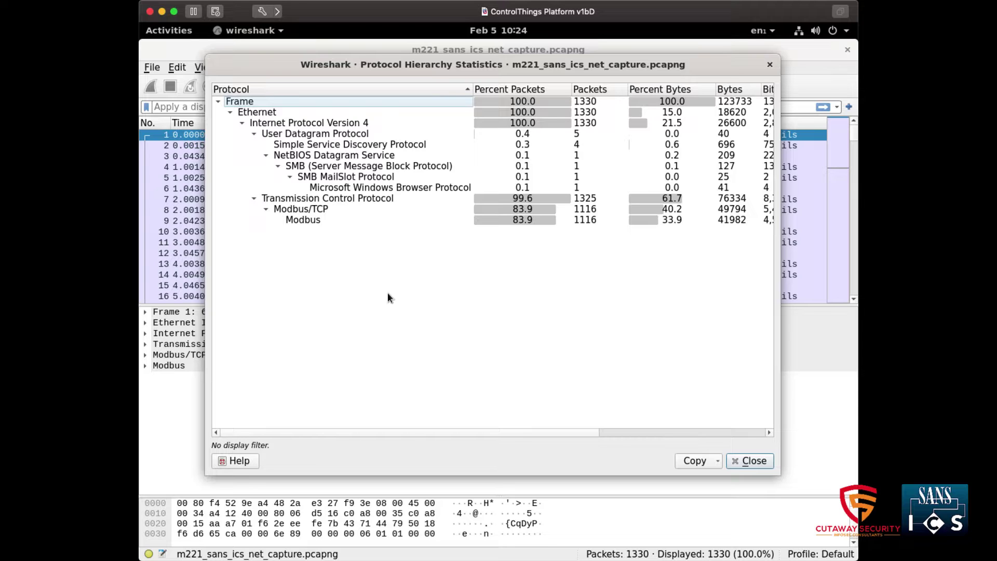
left_click(267, 155)
left_click(253, 134)
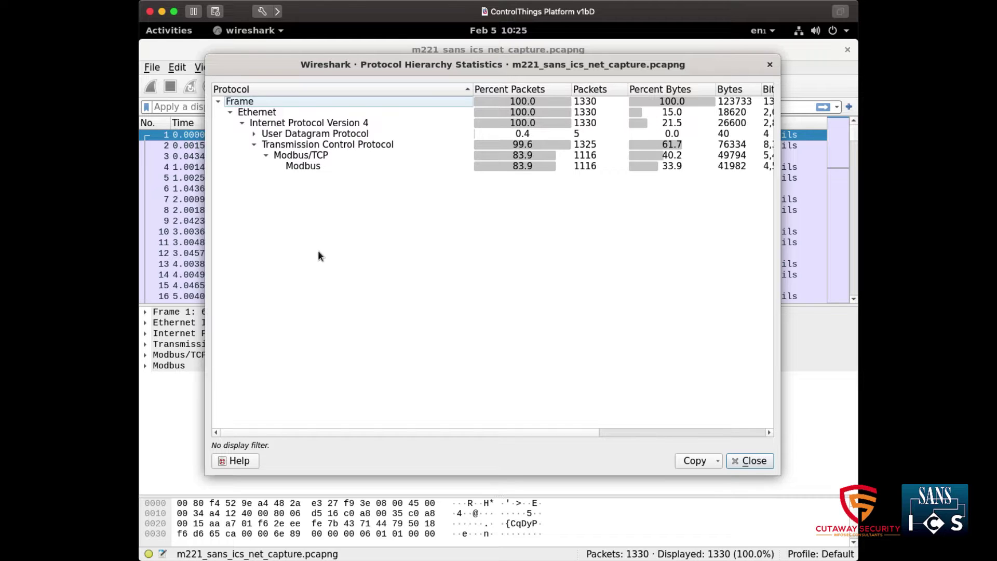
left_click(754, 461)
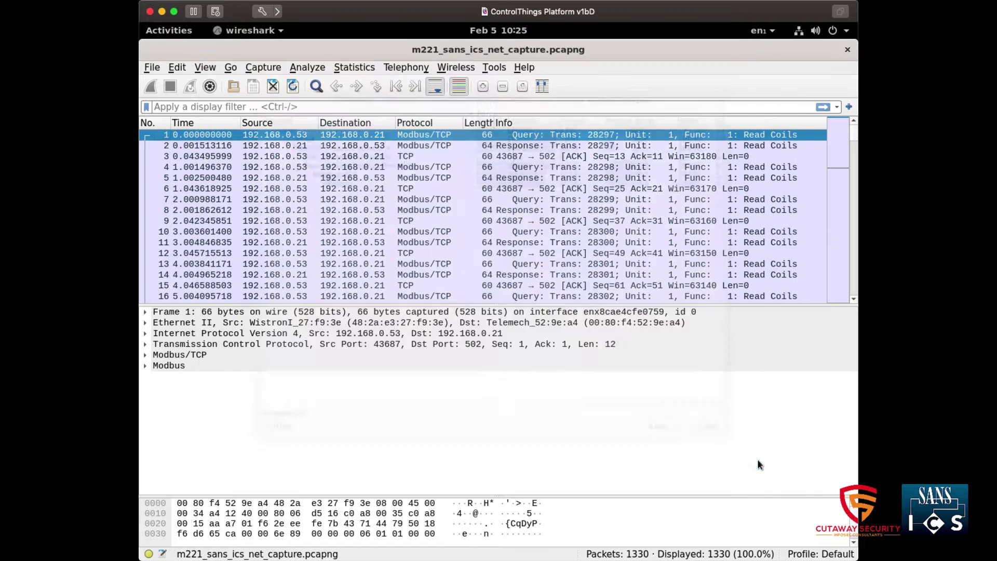
Examine the capture's Ethernet and IPv4 endpoint statistics, and close the Endpoints window.
left_click(356, 67)
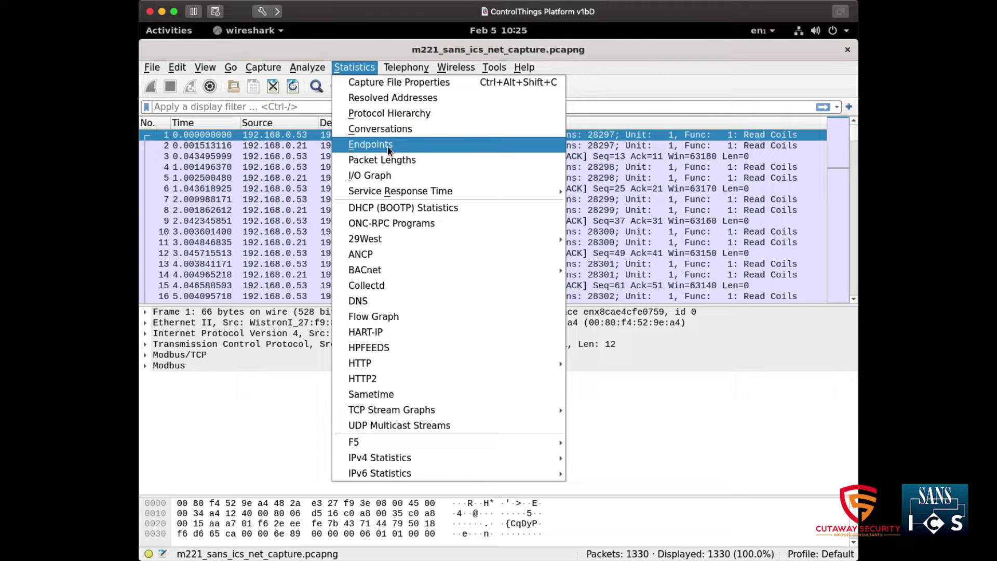
left_click(403, 146)
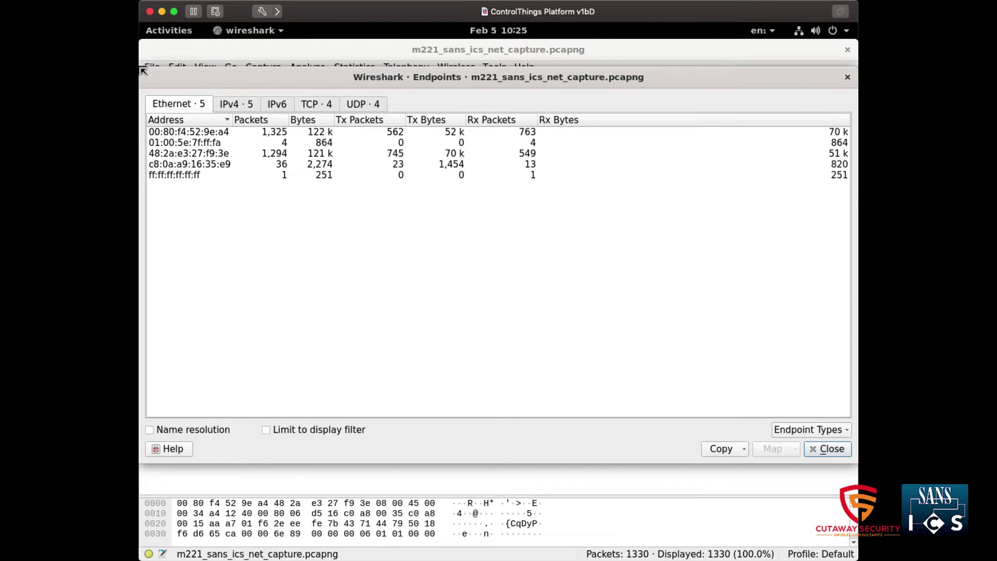
left_click_drag(142, 70, 257, 78)
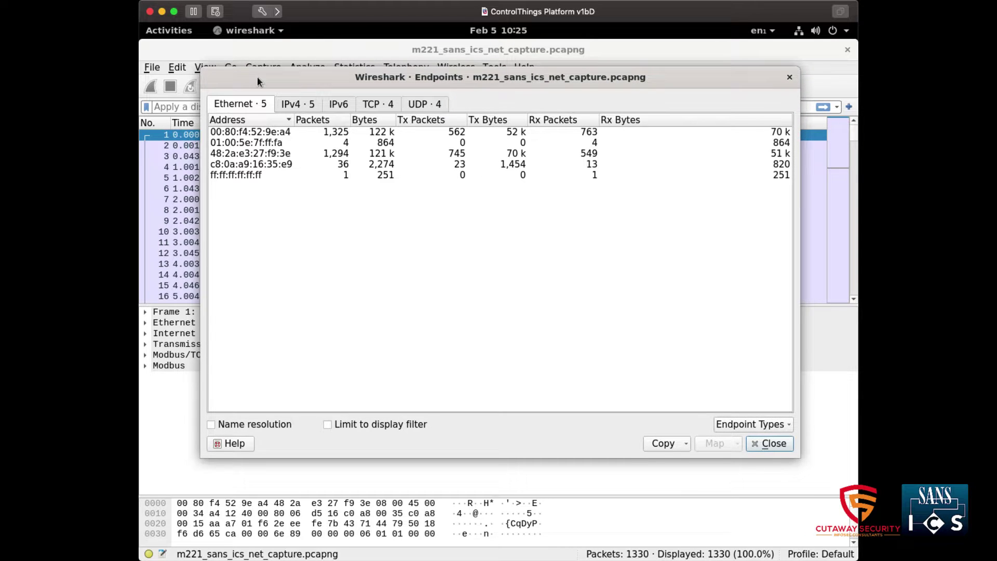
left_click(293, 104)
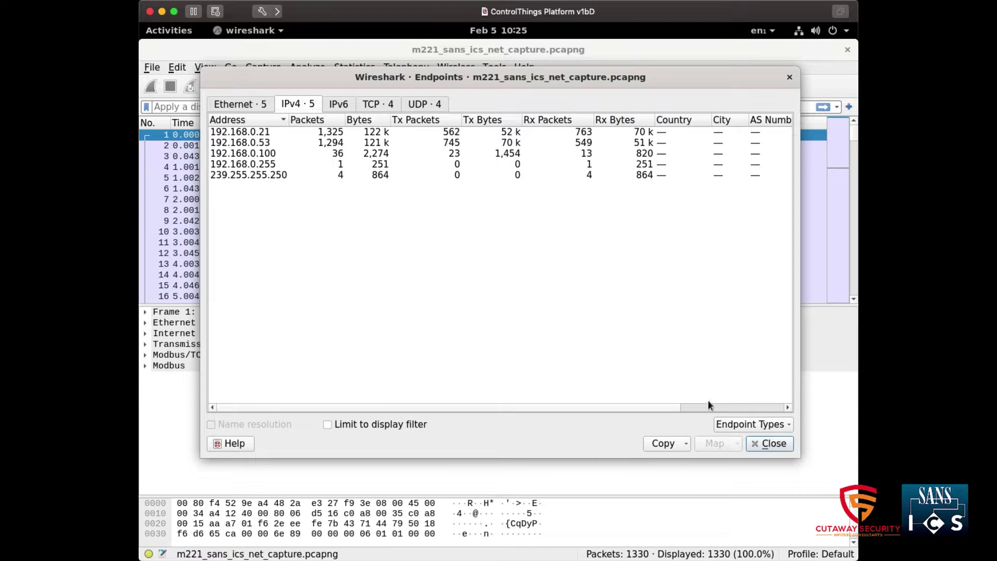
left_click(776, 444)
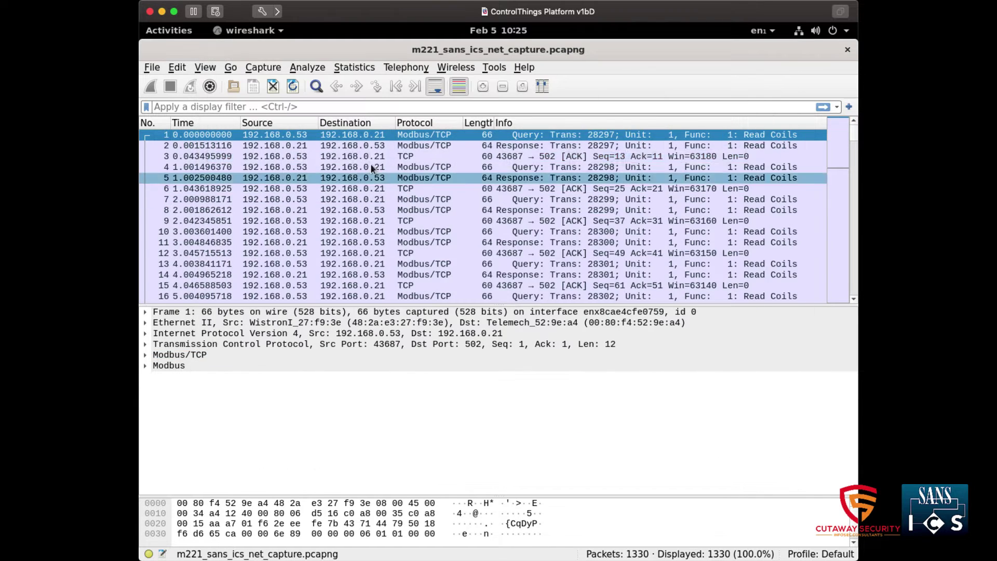
Apply the display filter modbus to the packet list.
left_click(348, 110)
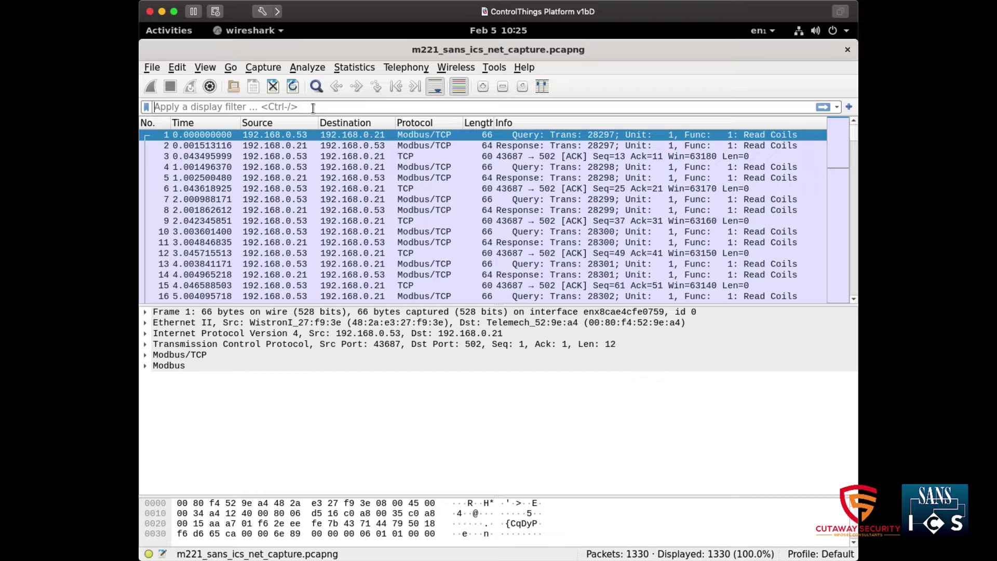
type("mod")
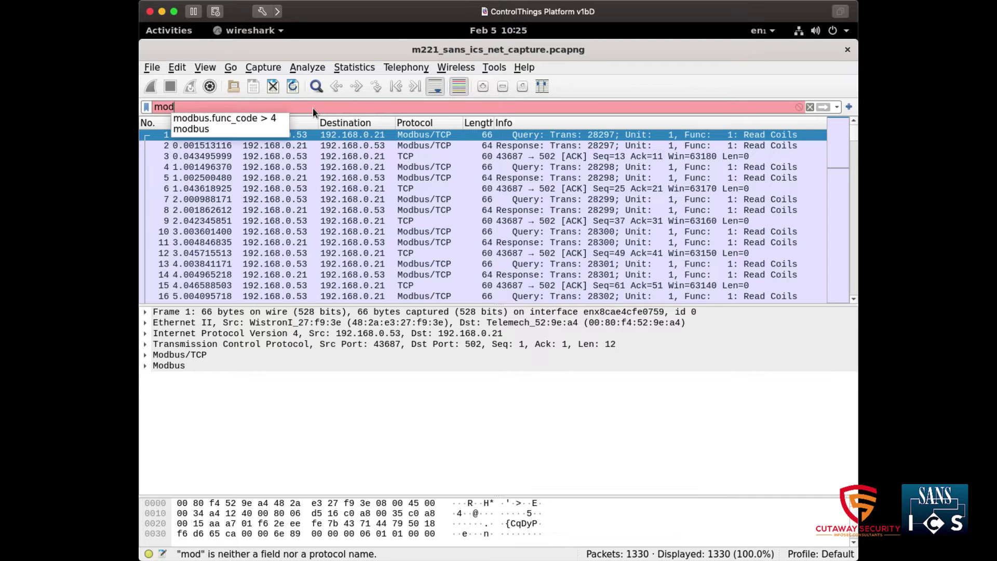
left_click(207, 129)
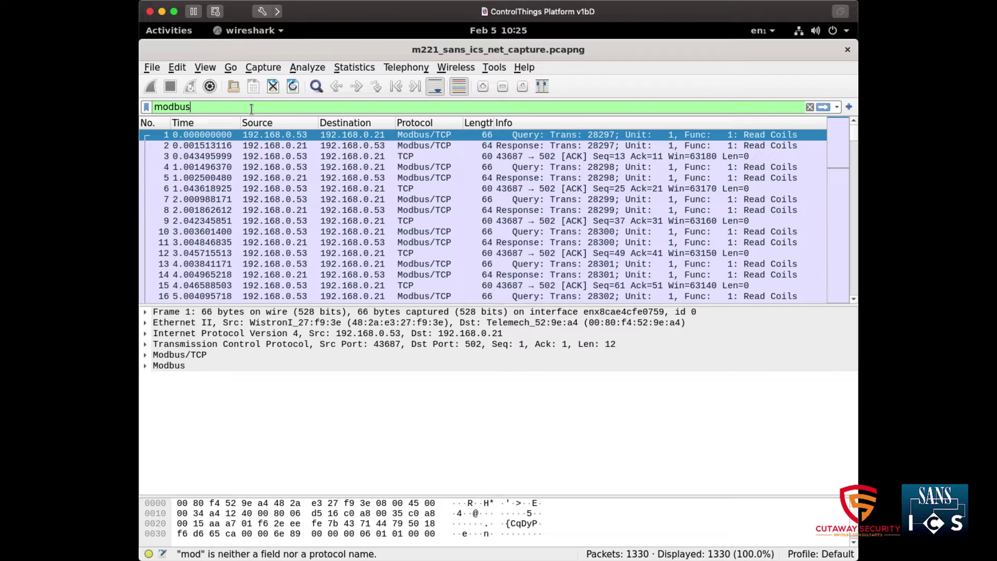
key("Return")
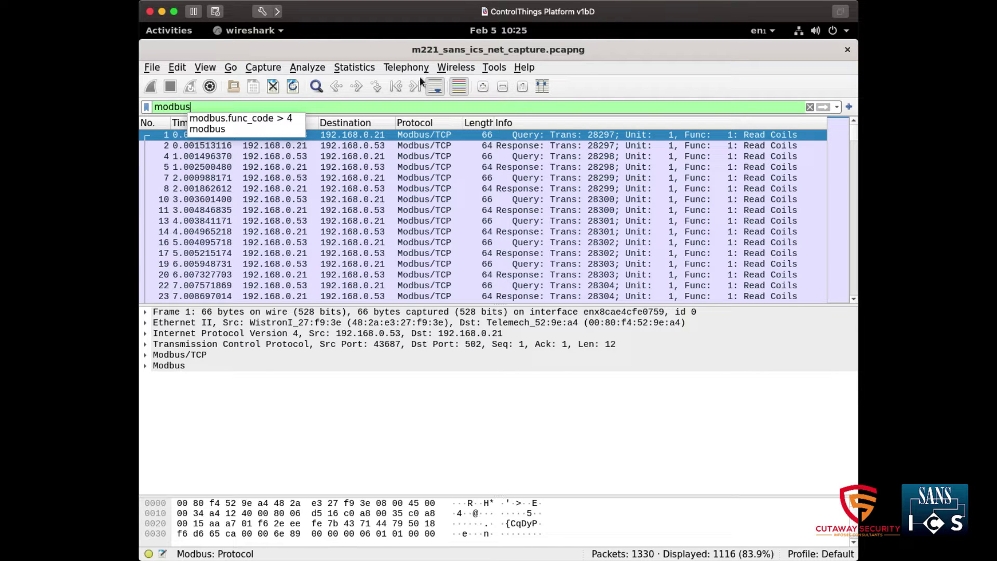
key("Escape")
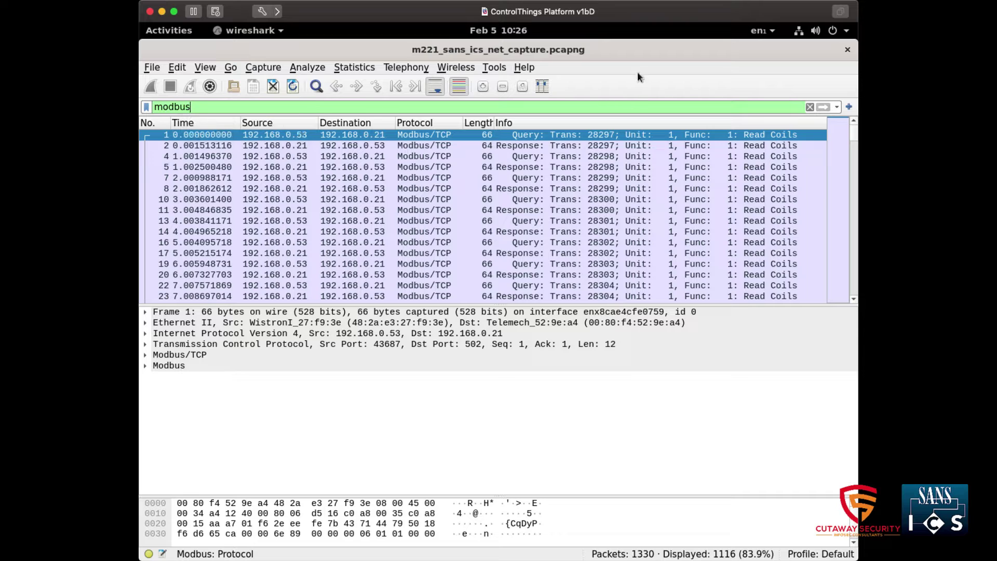
Examine the IPv4 endpoint statistics limited to the display filter, and close the Endpoints window.
left_click(347, 67)
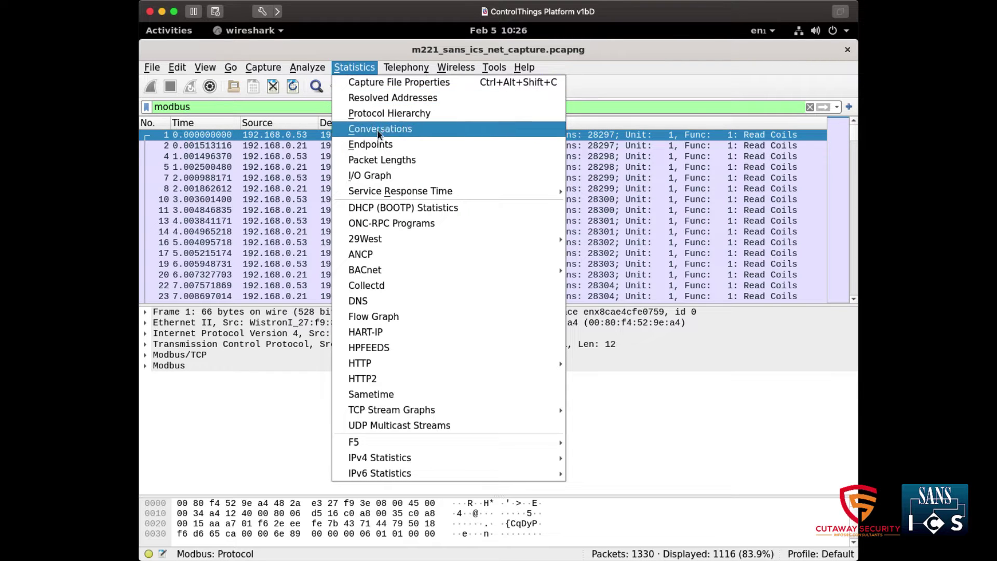
left_click(379, 143)
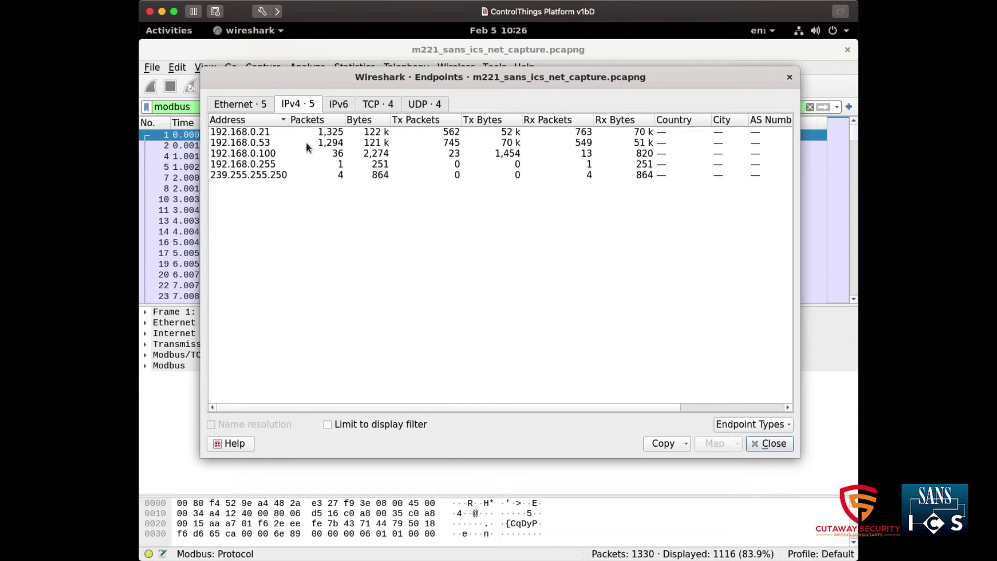
left_click(326, 424)
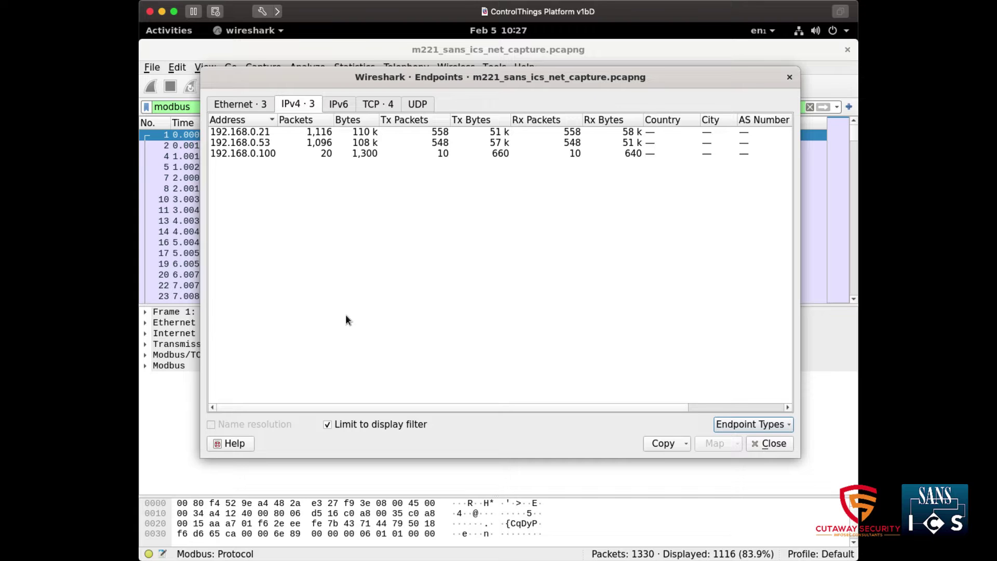
left_click(774, 442)
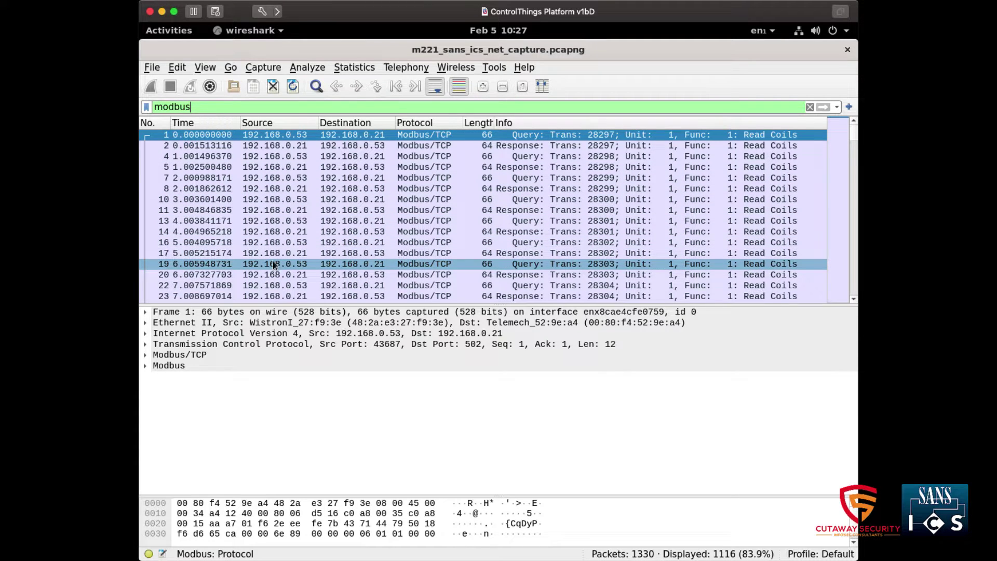
Enlarge the packet details and bytes panes, and add the first packet's TCP Source Port field as a packet list column.
left_click_drag(413, 303, 423, 229)
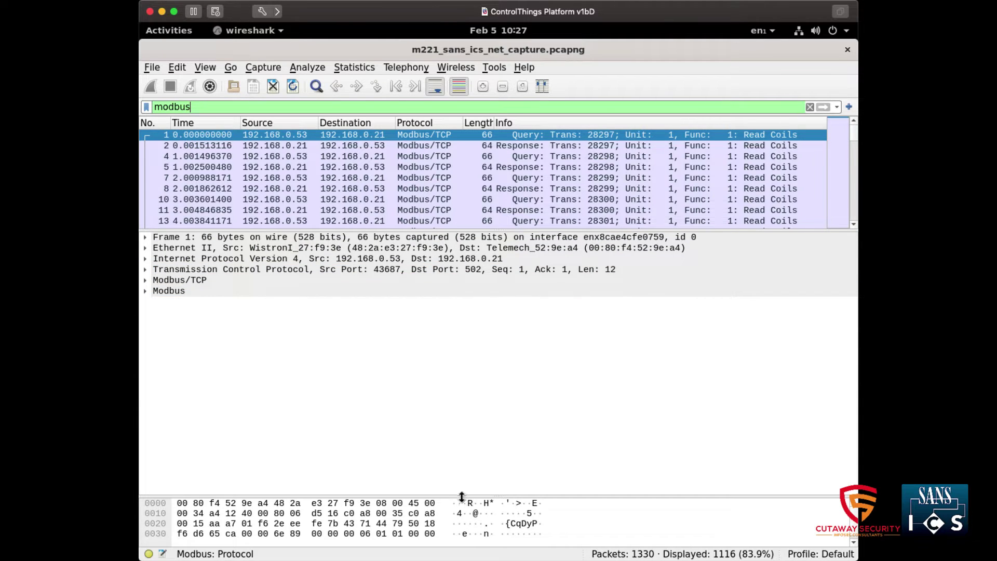
left_click_drag(462, 497, 468, 434)
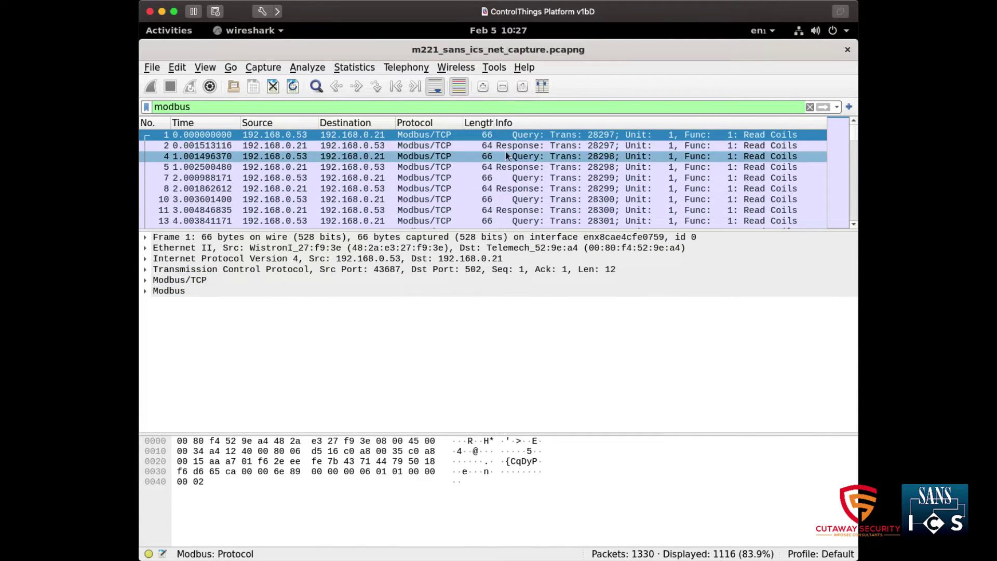
left_click(145, 270)
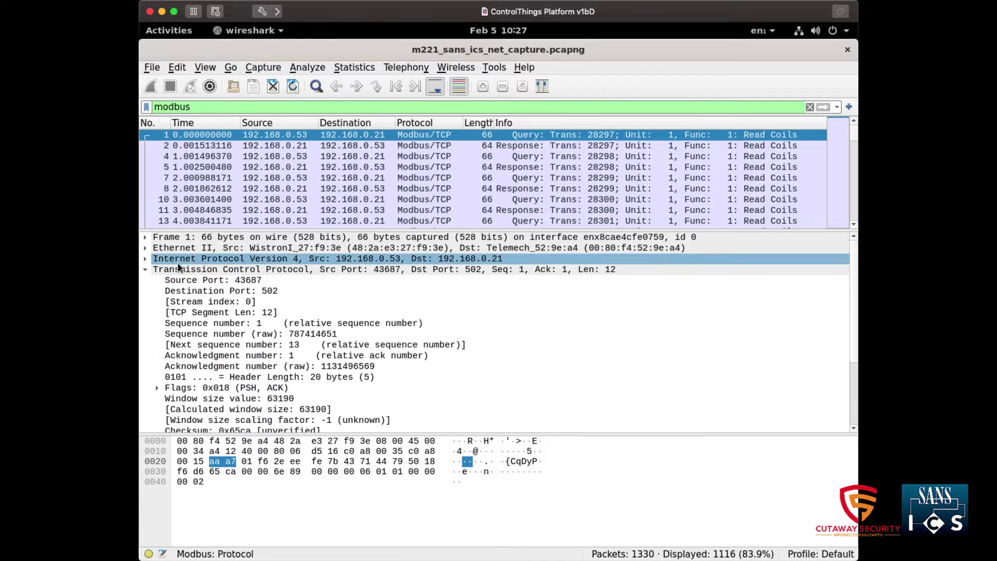
left_click(145, 270)
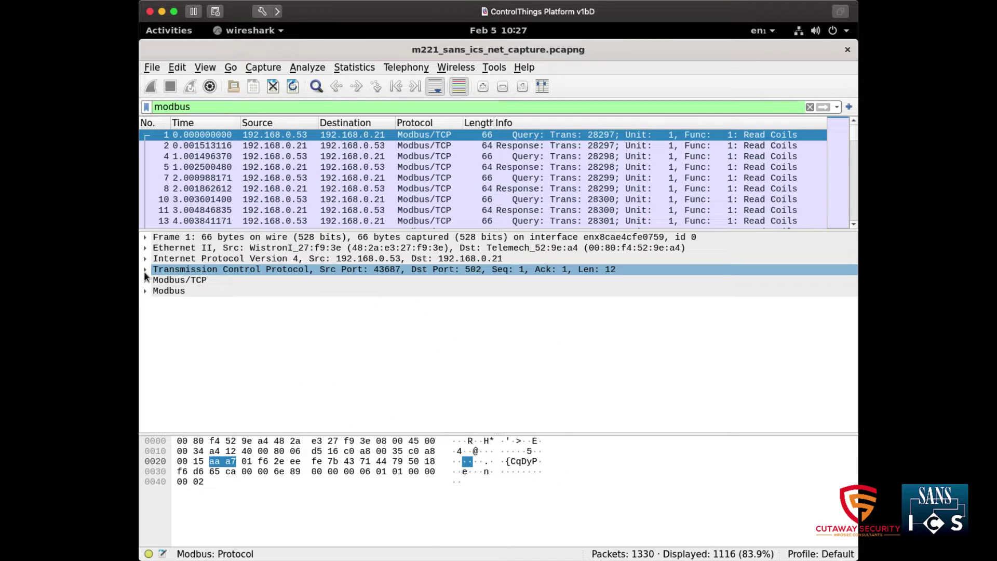
left_click(145, 269)
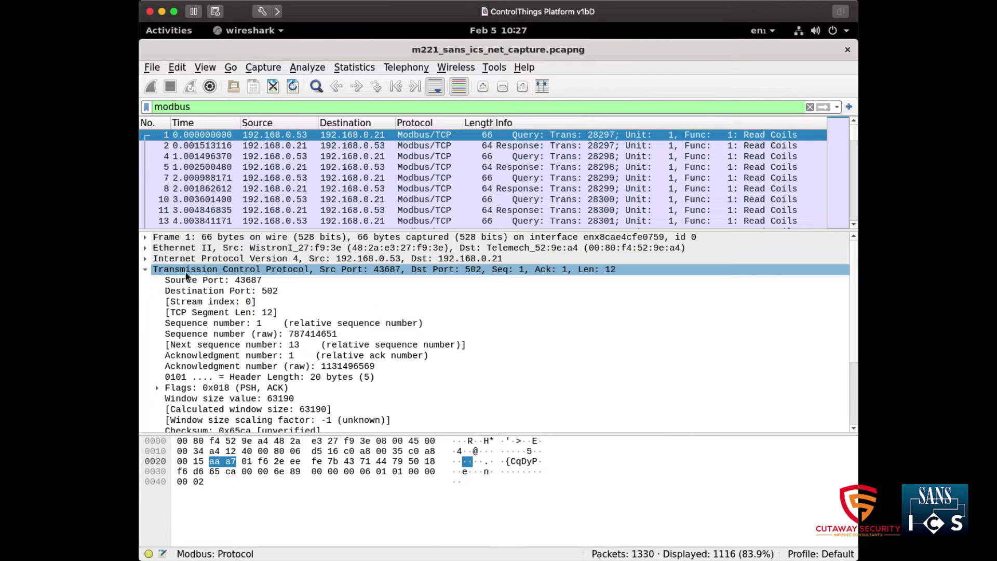
left_click(438, 367)
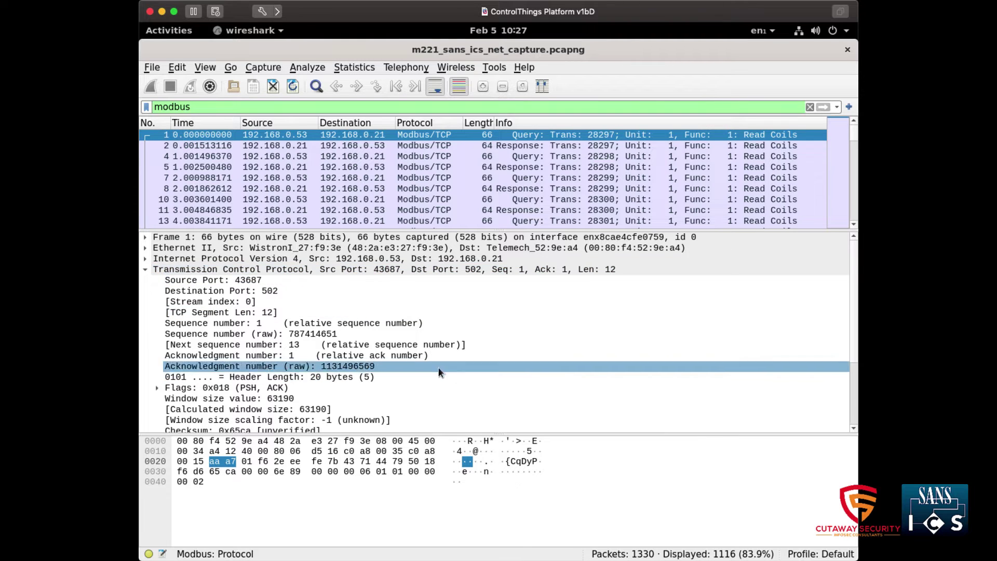
left_click(248, 281)
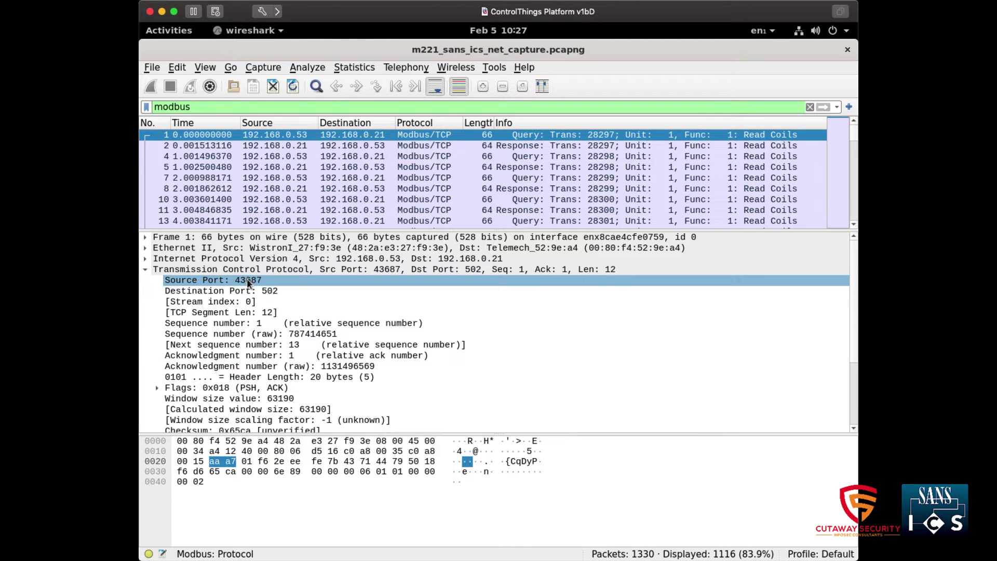
right_click(248, 282)
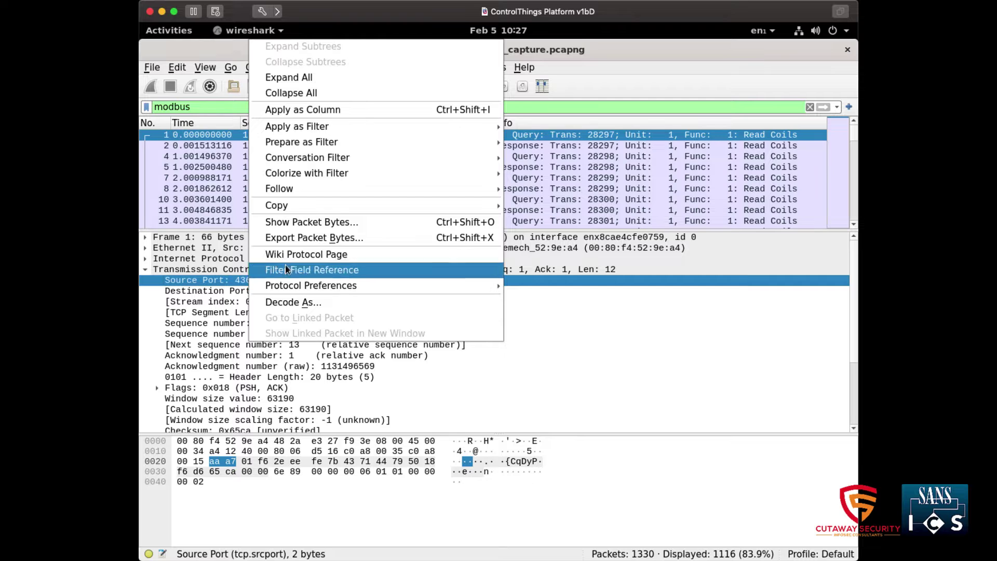
left_click(325, 111)
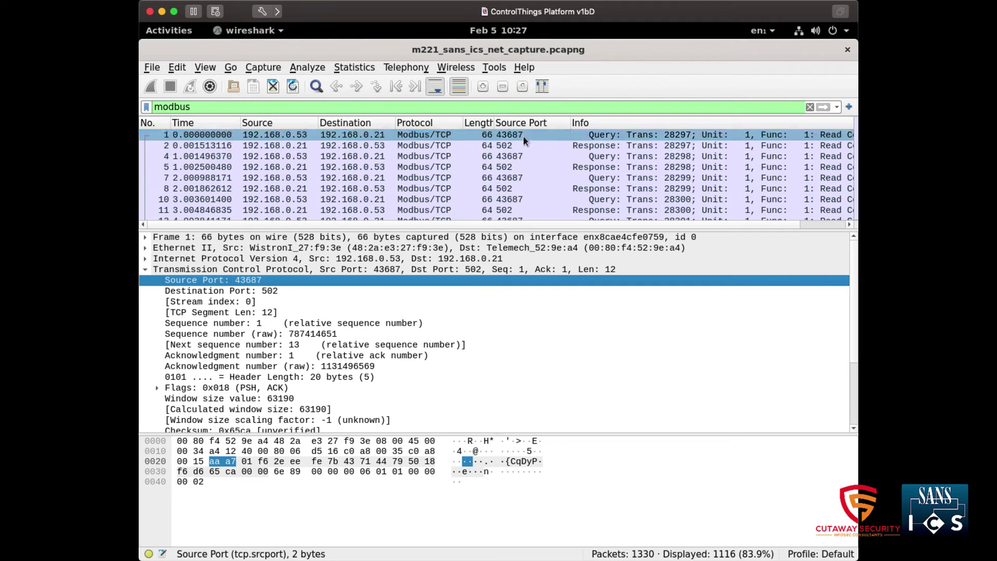
Move the Source Port column to just before Destination and set its field expression to tcp.srcport || udp.srcport.
left_click_drag(533, 129, 380, 124)
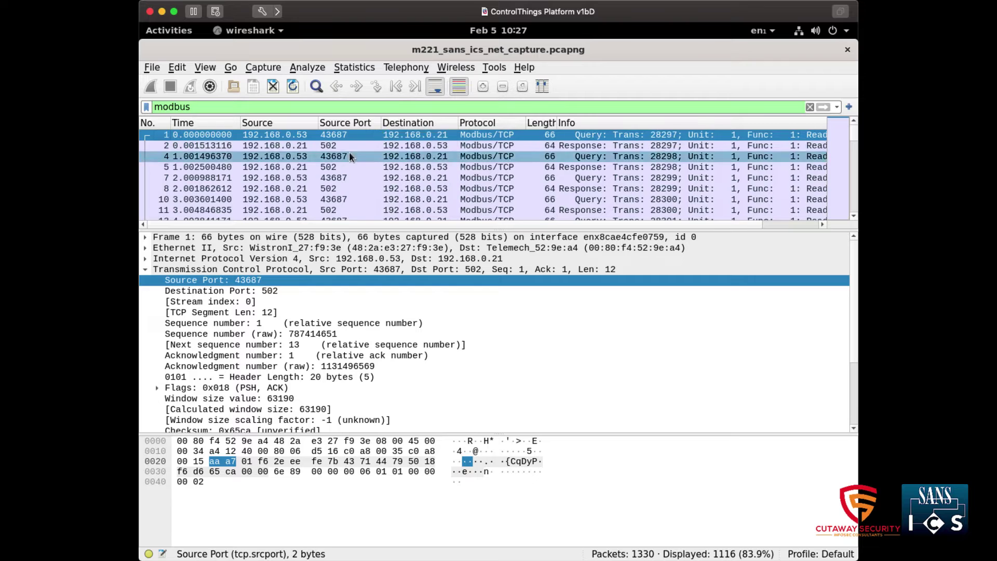
right_click(351, 125)
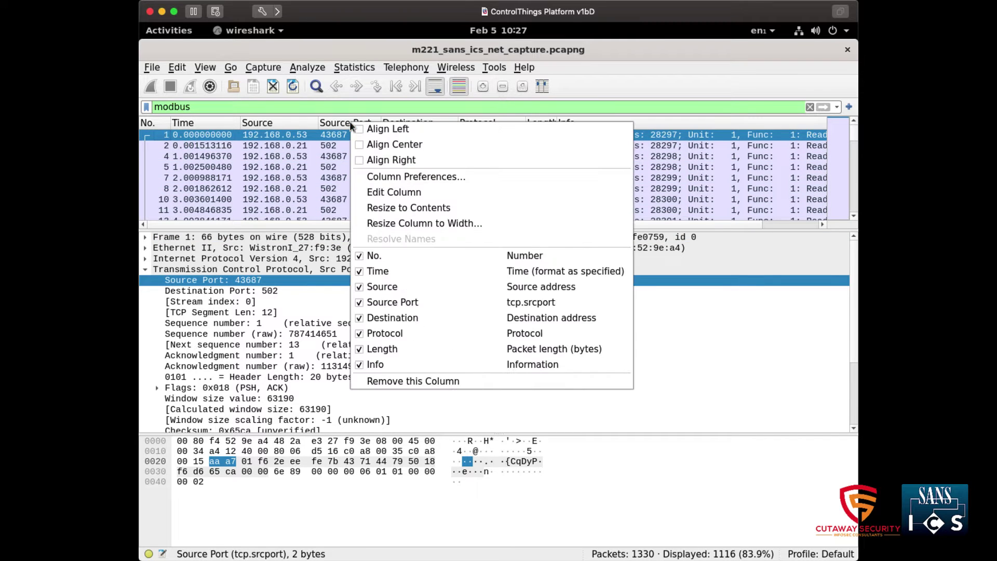
left_click(380, 194)
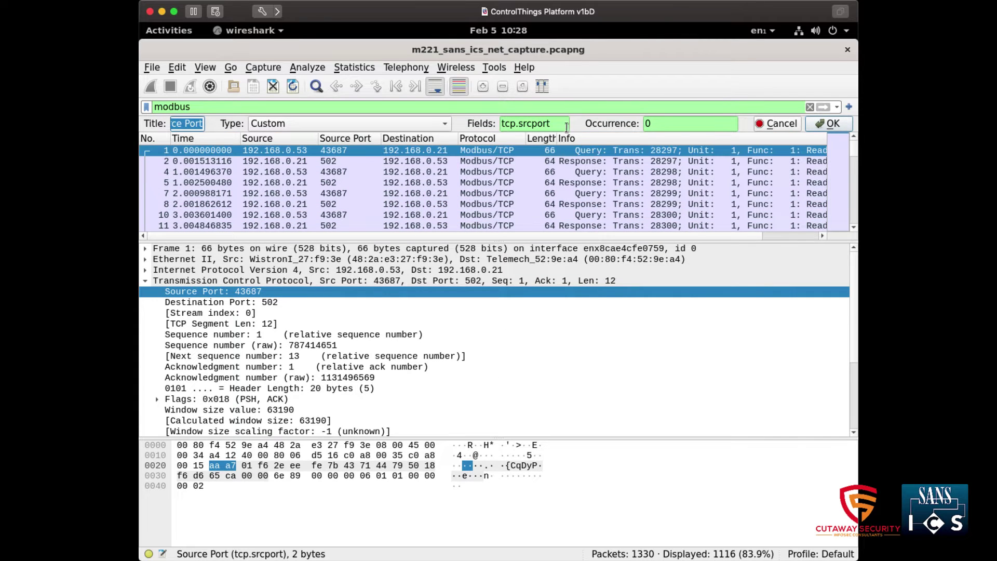
left_click(561, 127)
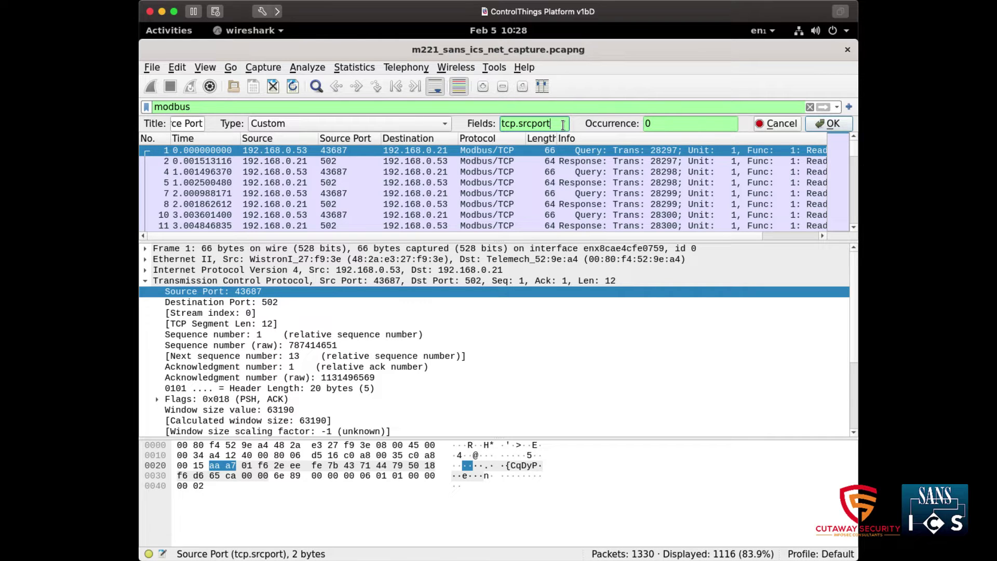
type("|| ")
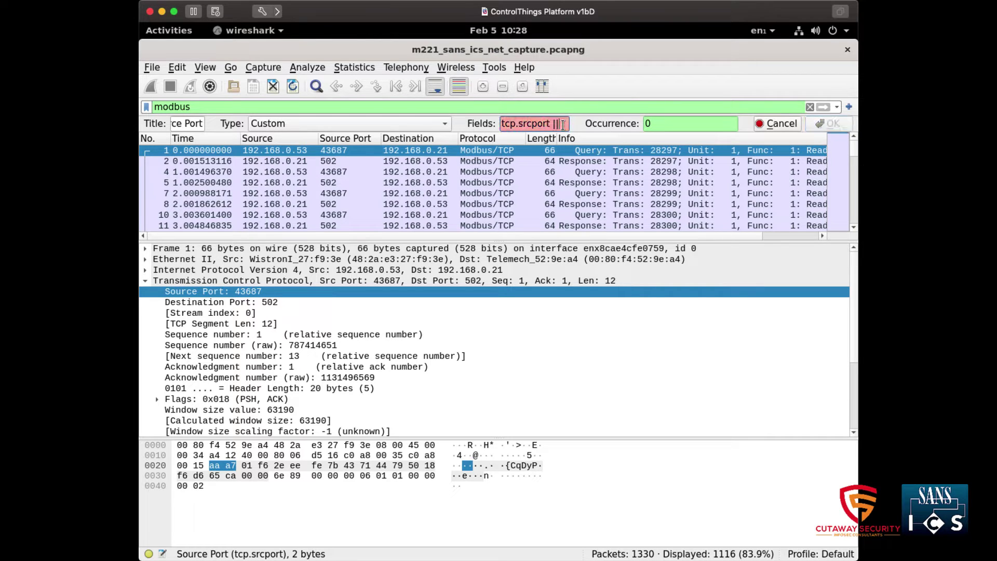
type("udp")
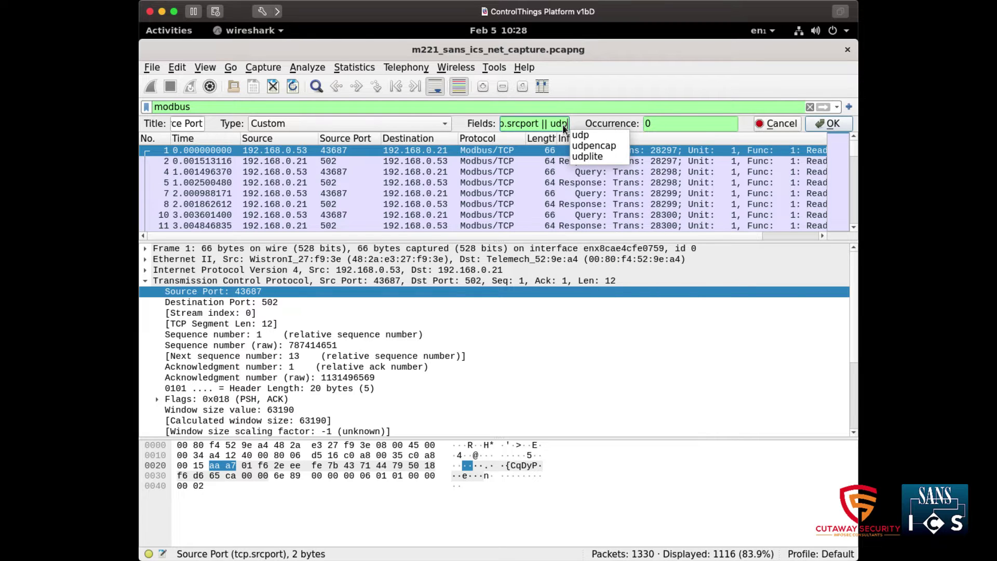
type(".srcp")
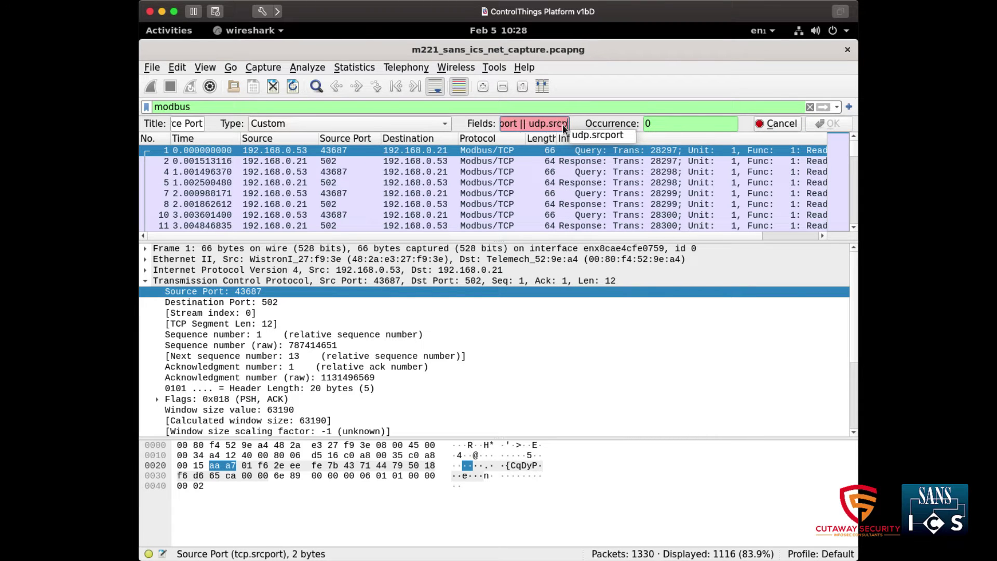
left_click(602, 137)
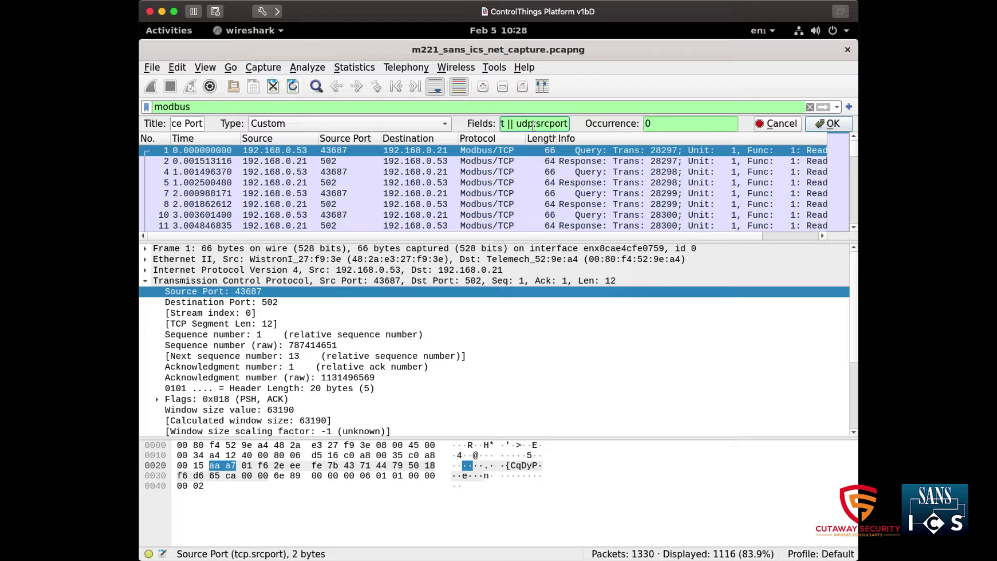
Retitle the Source Port column as SrcPort, save the column edit, and narrow the column.
left_click(176, 125)
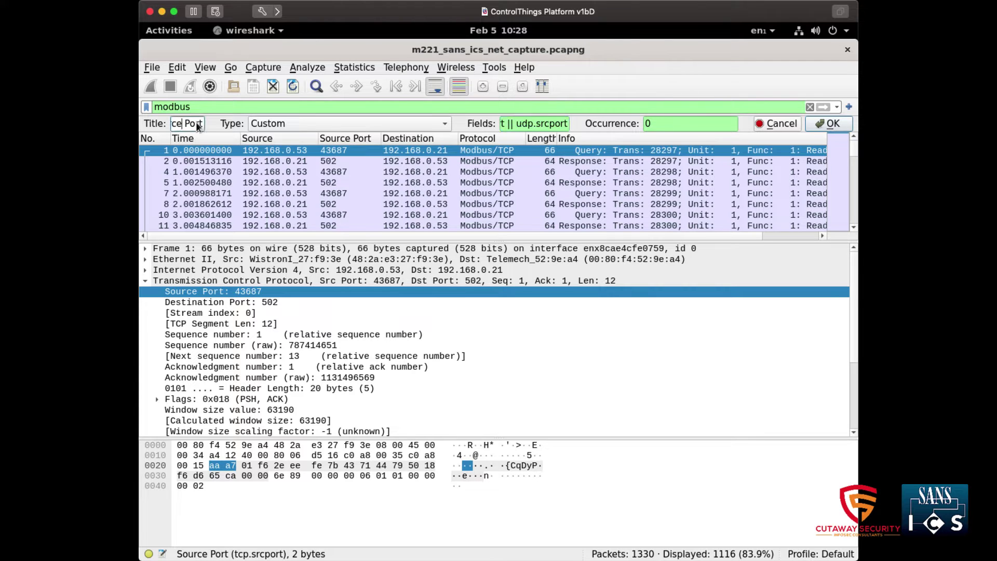
key("BackSpace")
key("BackSpace")
key("BackSpace")
key("BackSpace")
key("BackSpace")
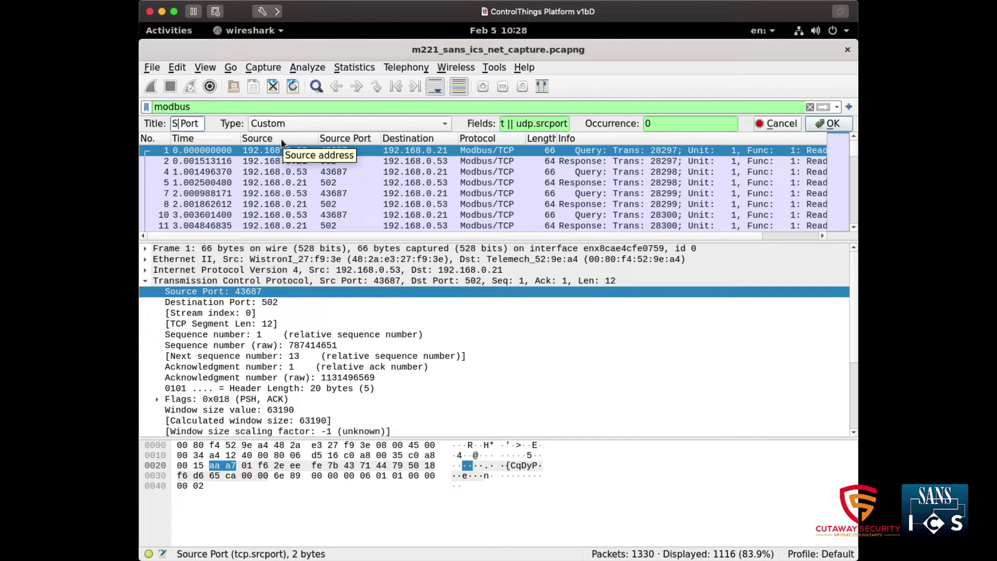
type("rc")
key("Delete")
left_click(827, 123)
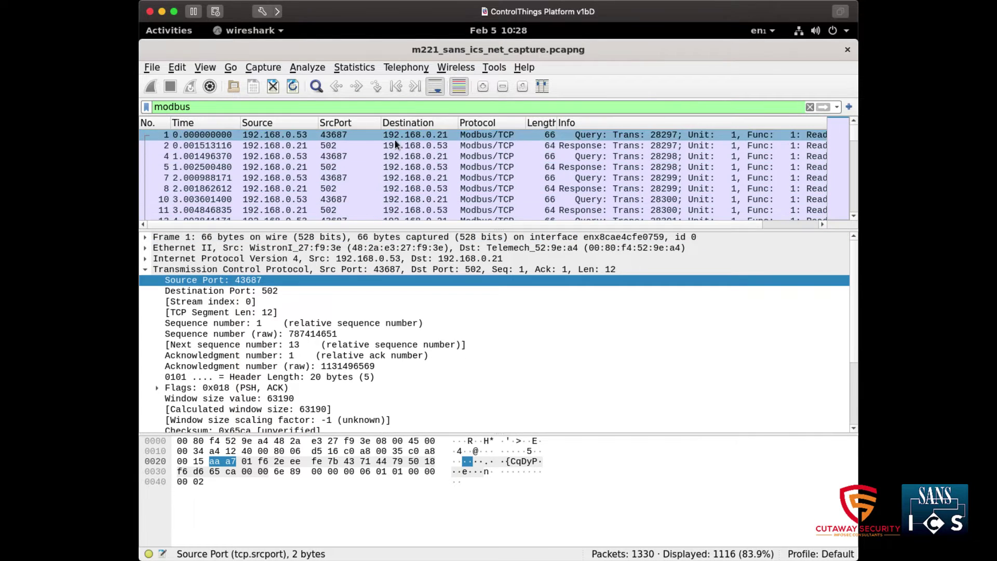
left_click_drag(380, 124, 363, 124)
left_click(354, 137)
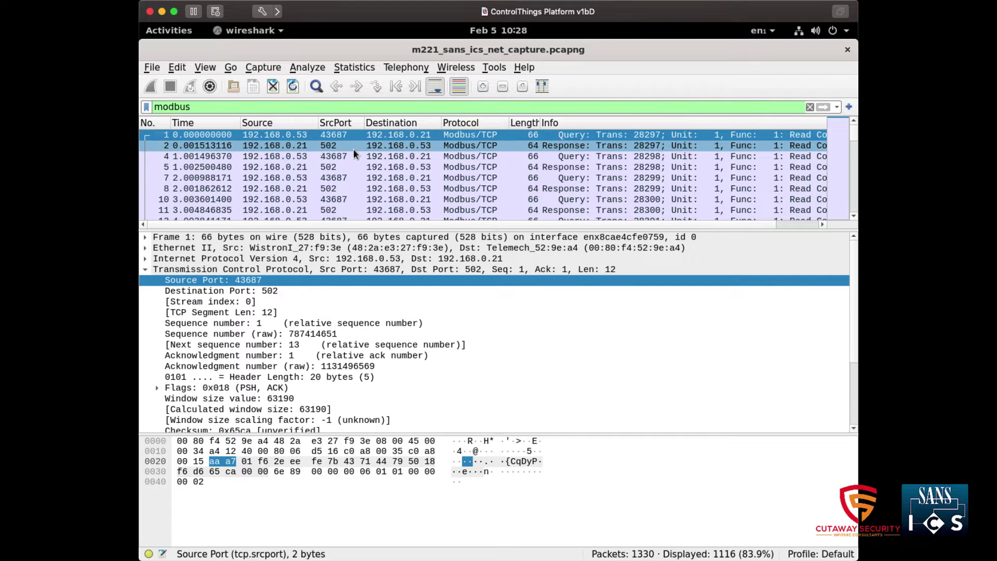
Add the first packet's TCP Destination Port field as a packet list column placed between Destination and Protocol.
right_click(213, 291)
left_click(269, 110)
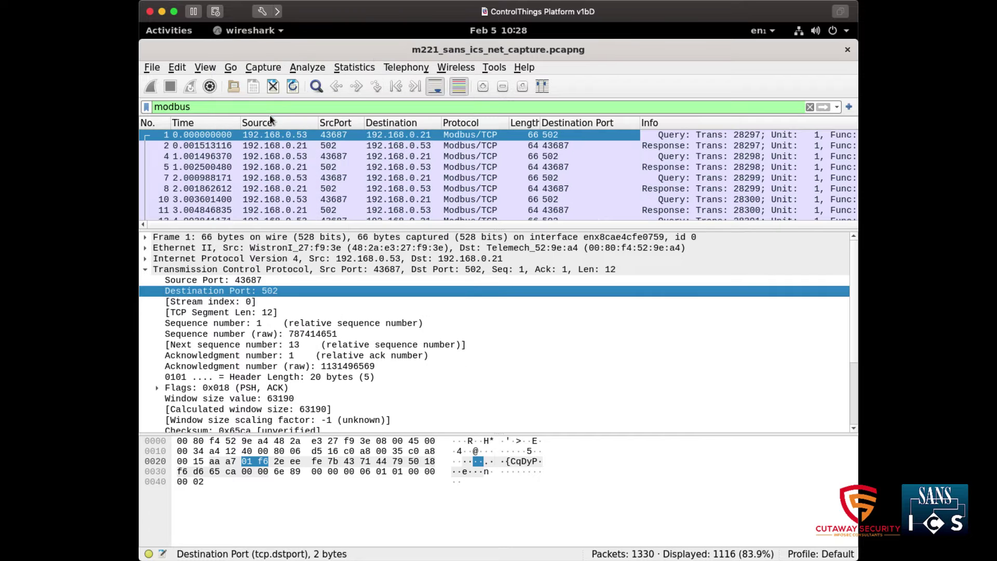
left_click_drag(578, 122, 491, 120)
Edit the Destination Port column and retitle it DstPort.
right_click(491, 122)
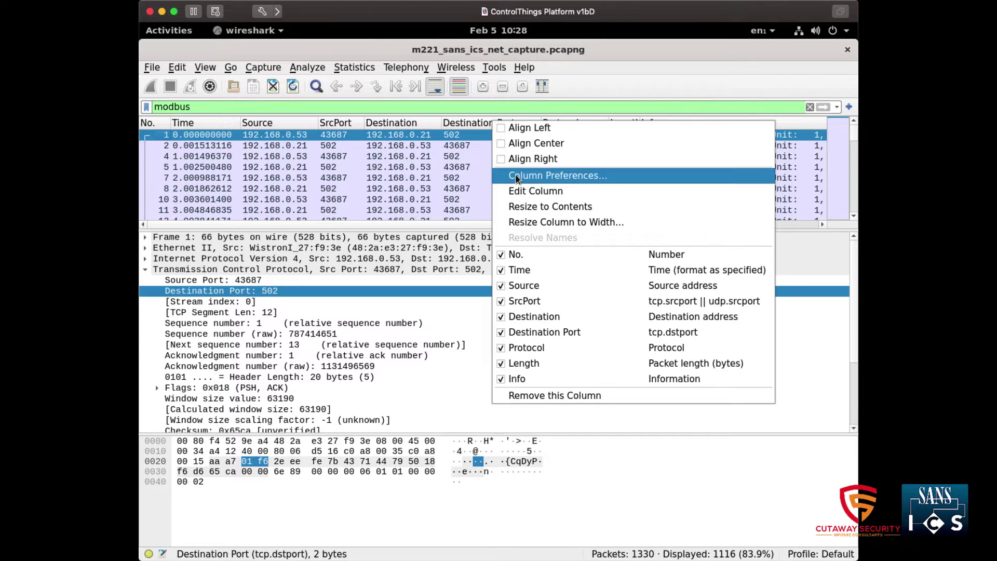
left_click(535, 190)
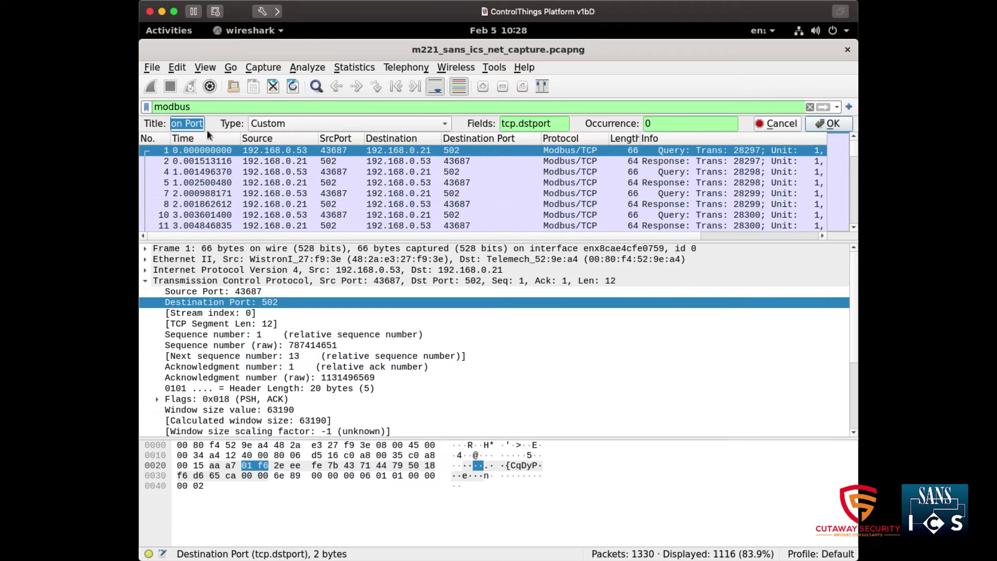
left_click(186, 124)
key("BackSpace")
key("BackSpace")
key("BackSpace")
key("BackSpace")
key("BackSpace")
key("BackSpace")
key("BackSpace")
key("BackSpace")
key("BackSpace")
key("BackSpace")
key("BackSpace")
type("t")
Set the DstPort column's field expression to tcp.dstport || udp.port, save the edit, and narrow the column.
left_click(562, 123)
type("||")
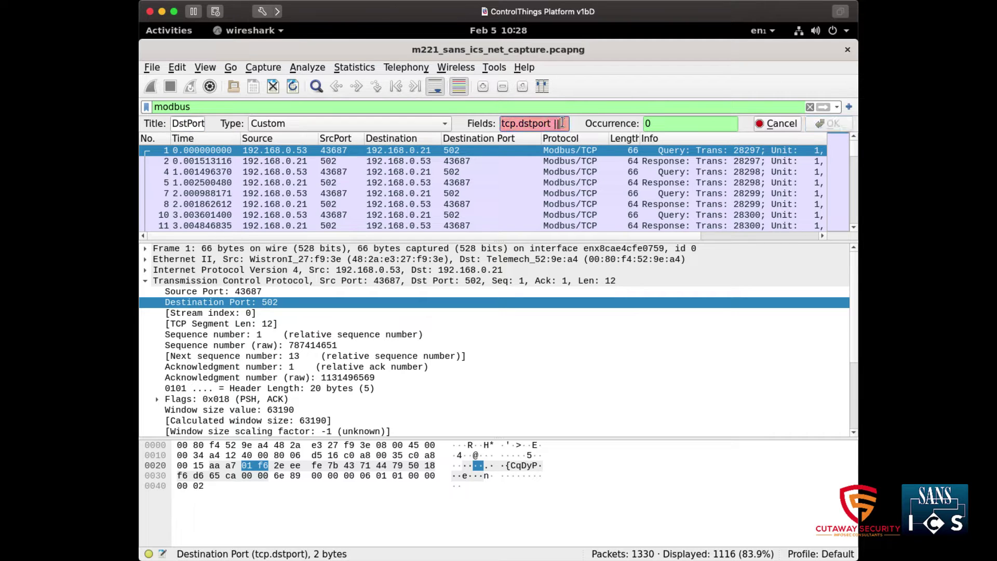
type(" udp")
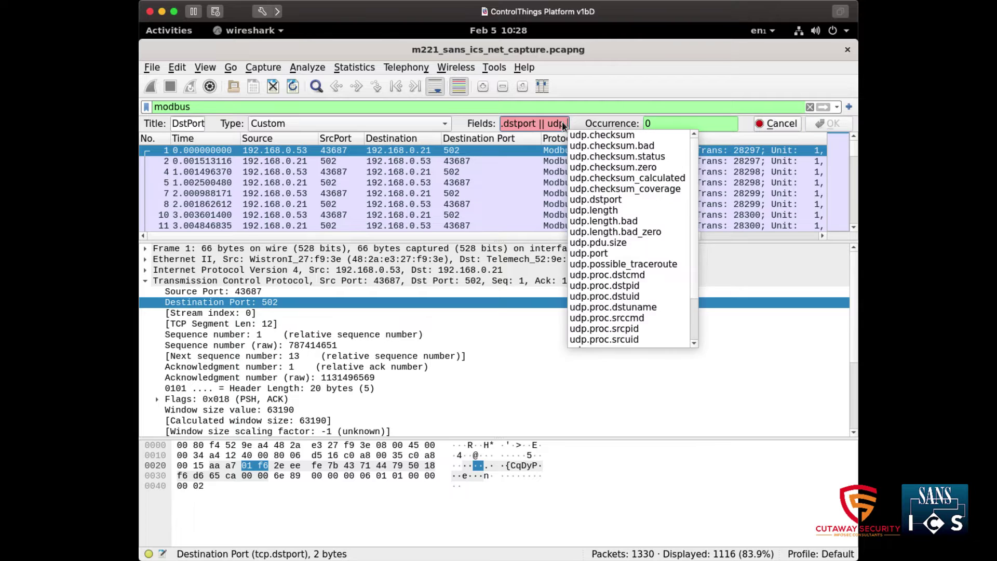
type(".port")
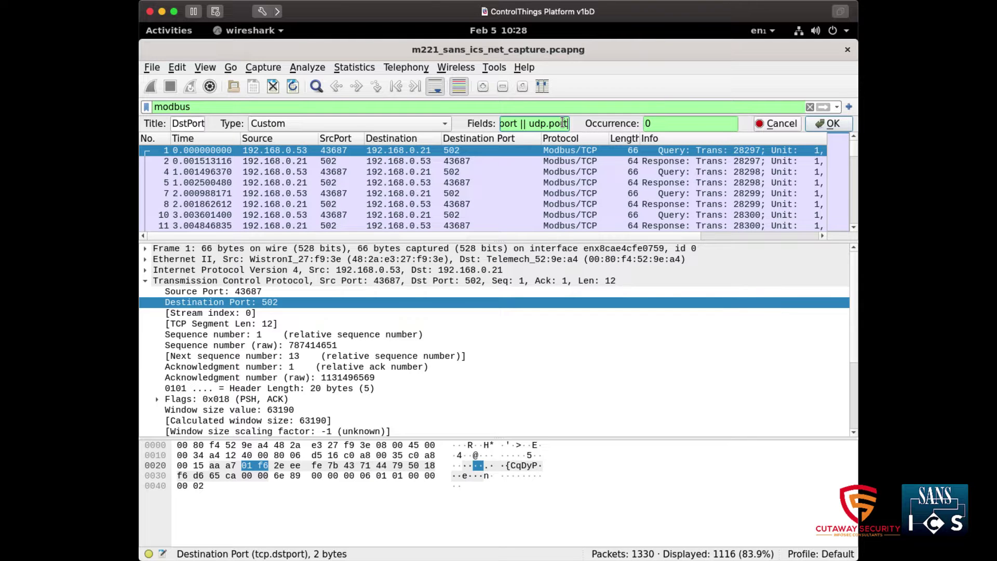
left_click(829, 123)
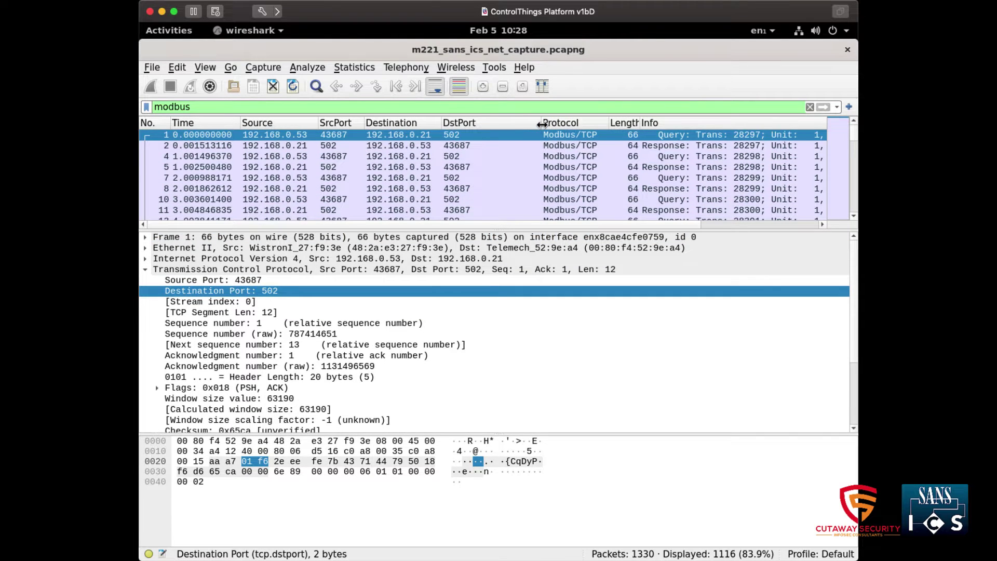
left_click_drag(542, 129, 491, 129)
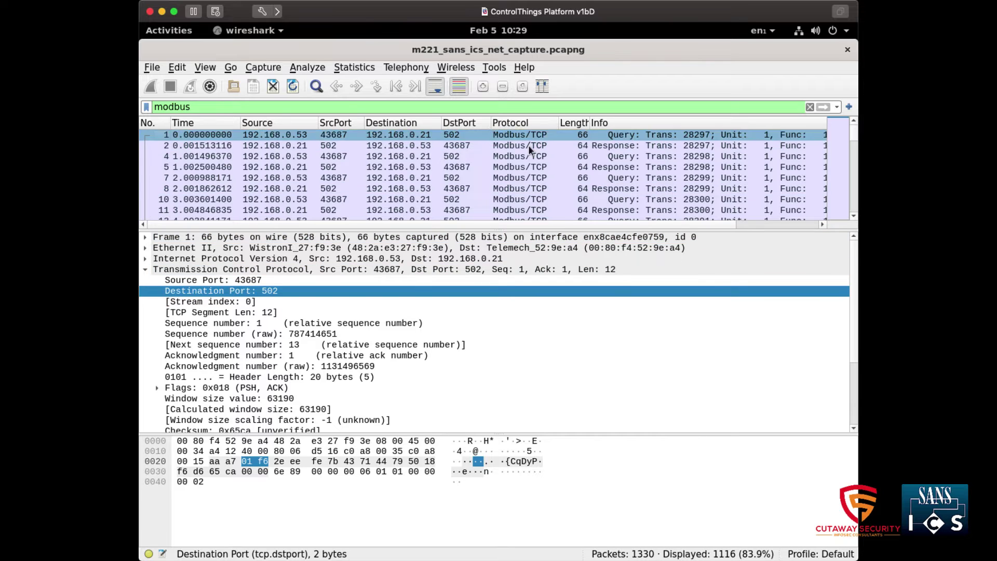
Collapse the first packet's TCP details, and expand its Modbus/TCP and Modbus layers to examine their fields.
left_click(144, 269)
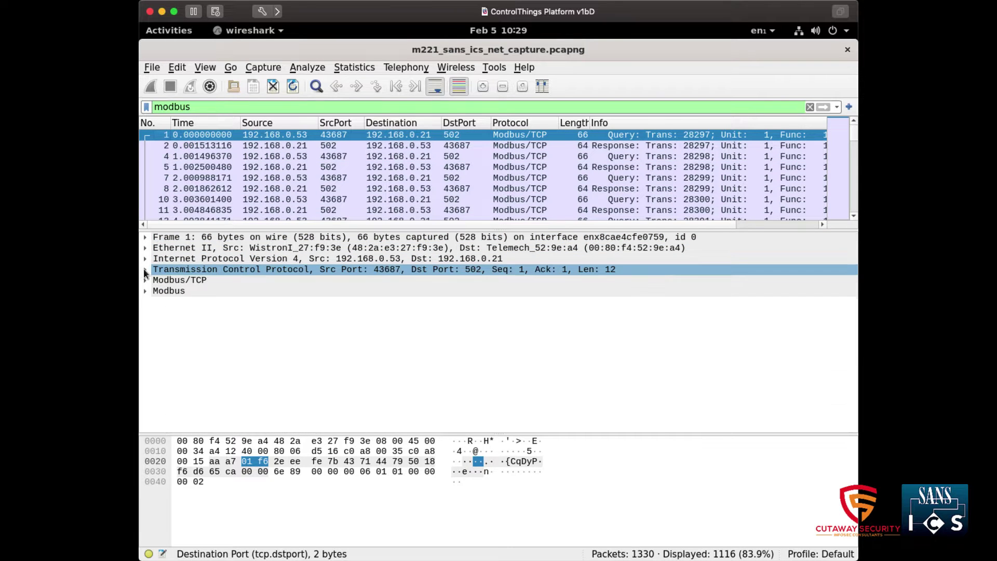
left_click(318, 237)
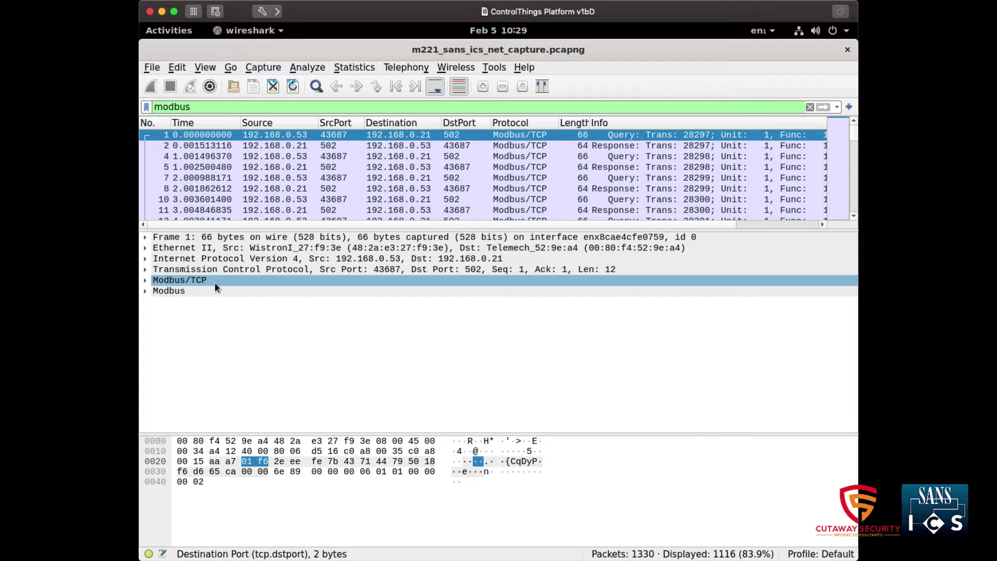
left_click(144, 280)
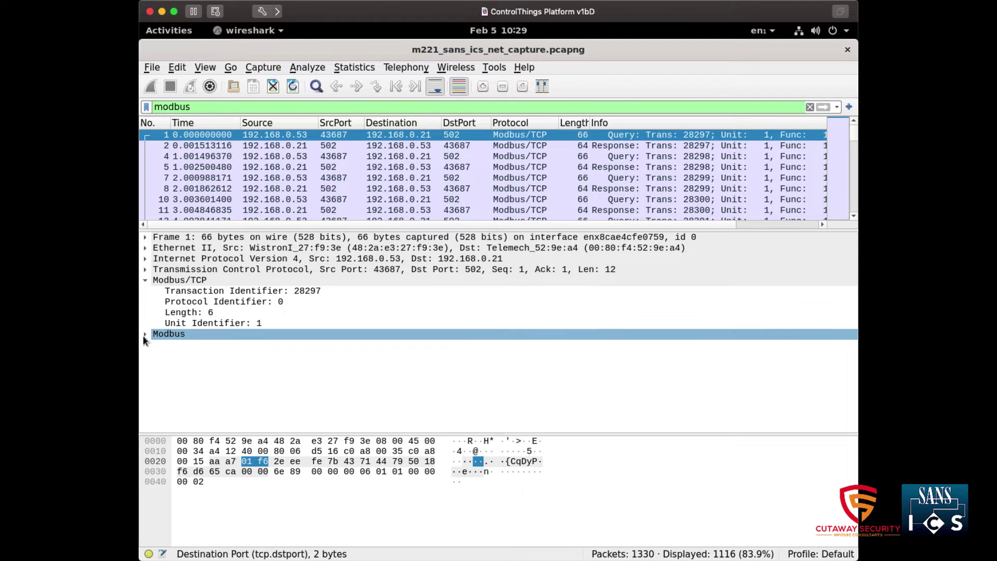
left_click(145, 334)
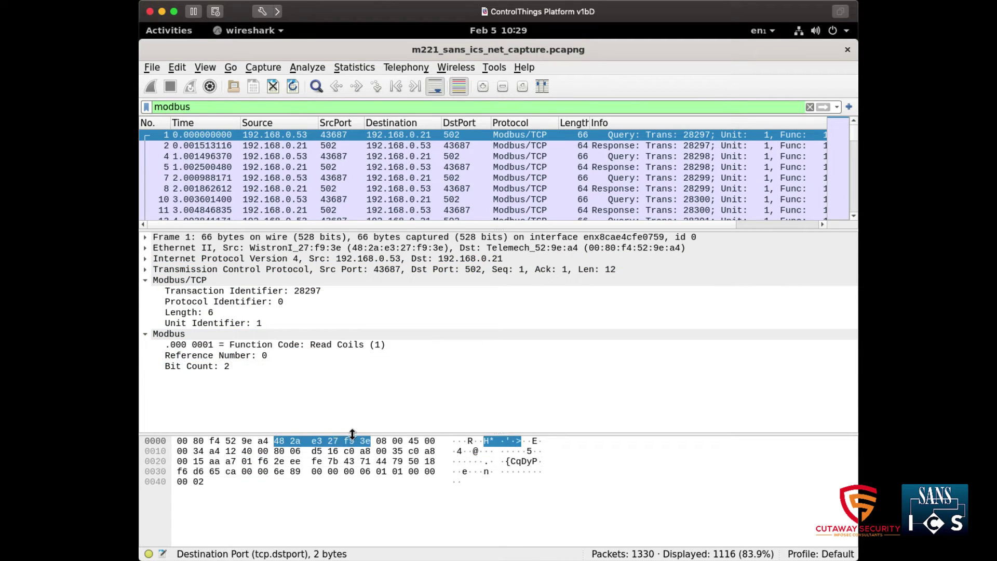
left_click_drag(353, 434, 358, 406)
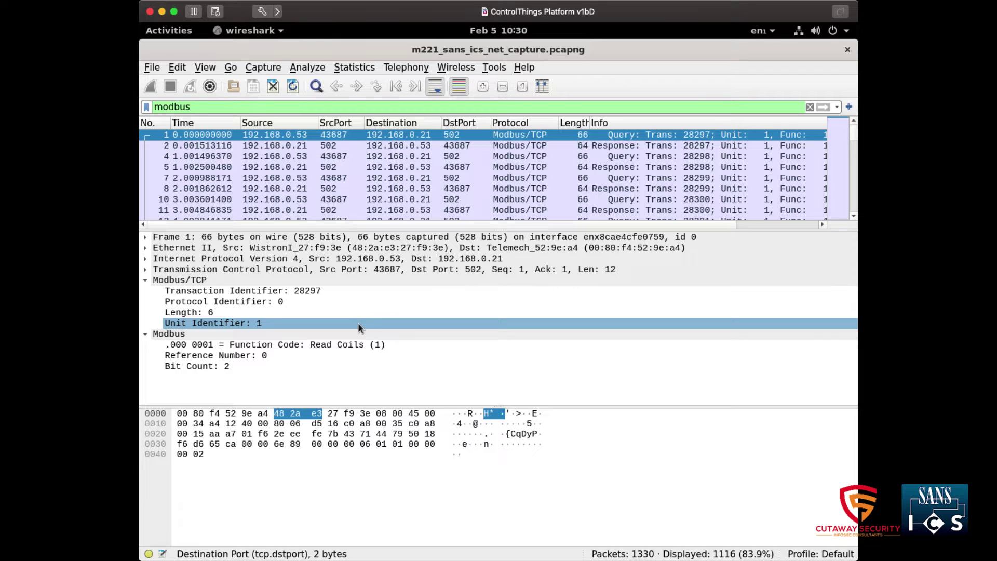
left_click(365, 347)
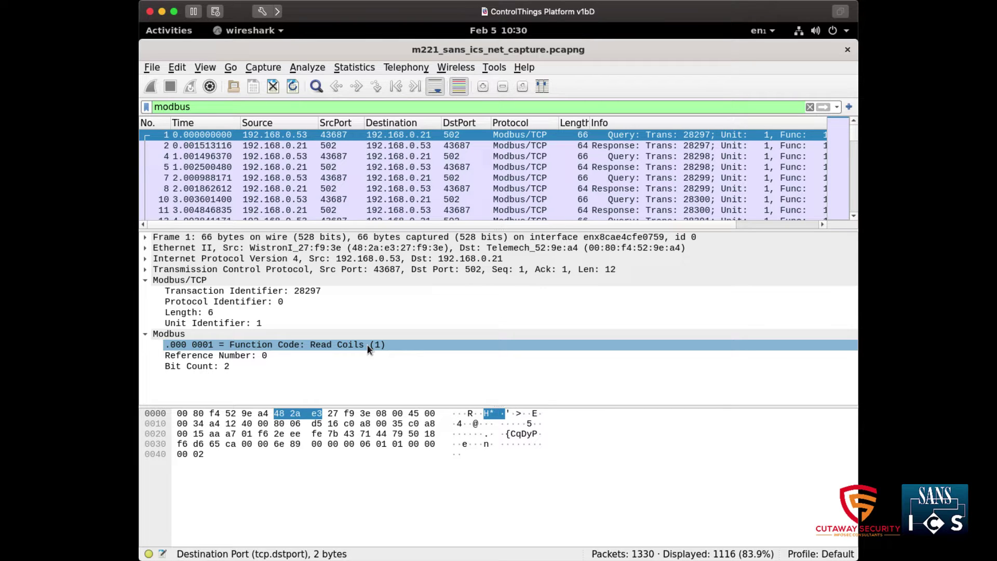
Prepare a display filter from the first packet's Modbus Function Code field, modbus.func_code == 1, and apply it.
right_click(418, 337)
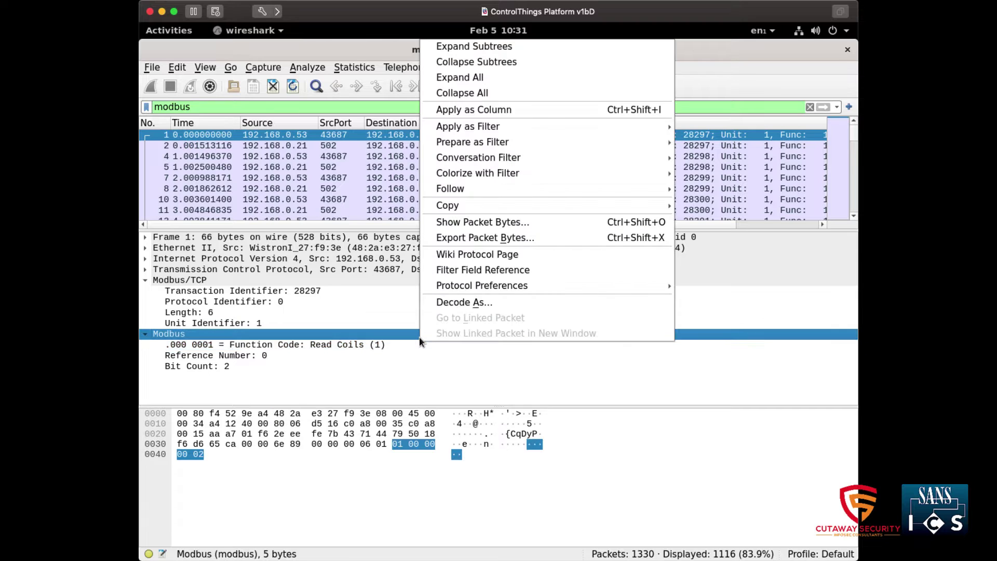
key("Escape")
right_click(378, 346)
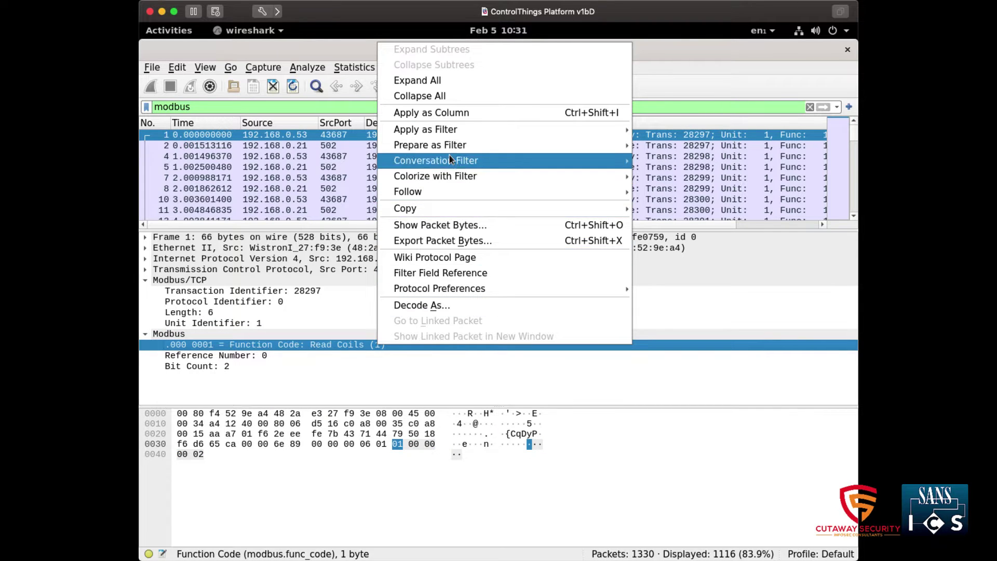
mouse_move(448, 145)
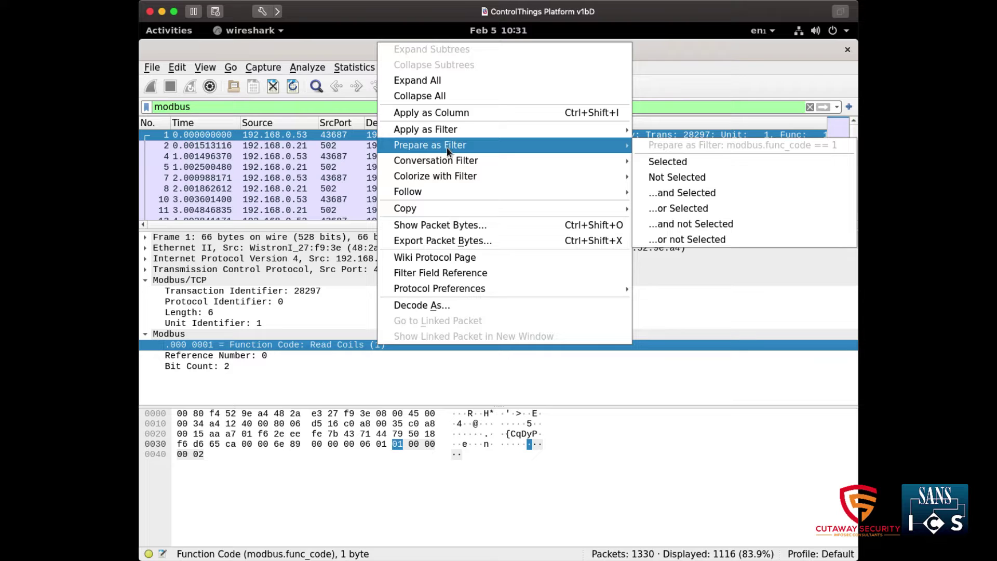
left_click(687, 159)
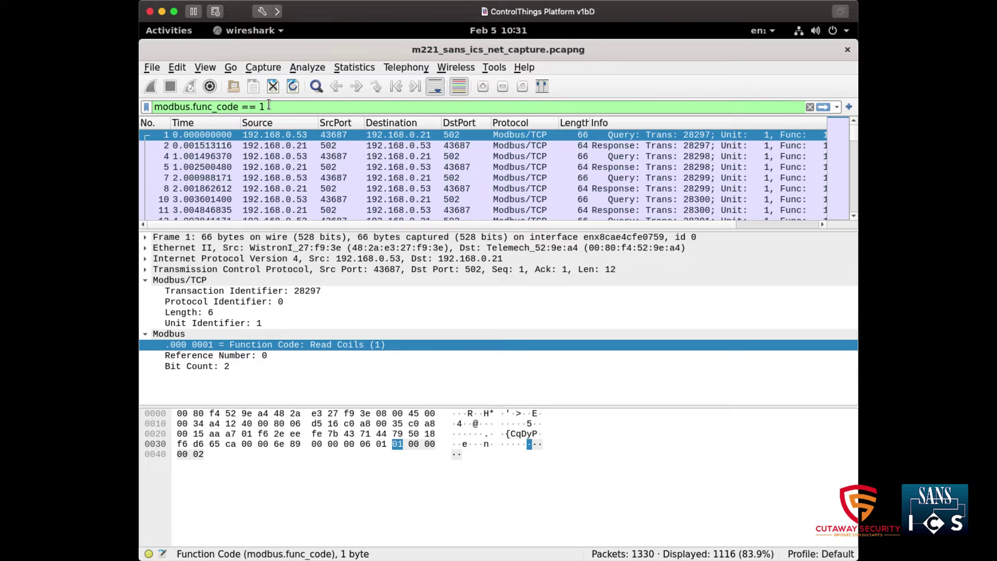
key("Return")
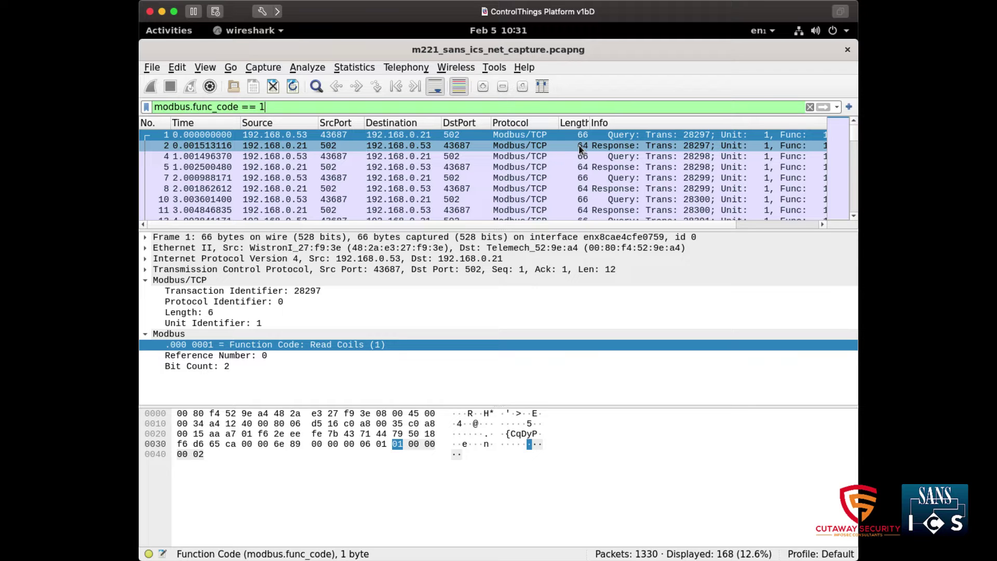
Change the display filter to modbus.func_code > 4, apply it, and look through the filtered packets.
key("BackSpace")
key("BackSpace")
key("BackSpace")
key("BackSpace")
type("> 4")
key("Return")
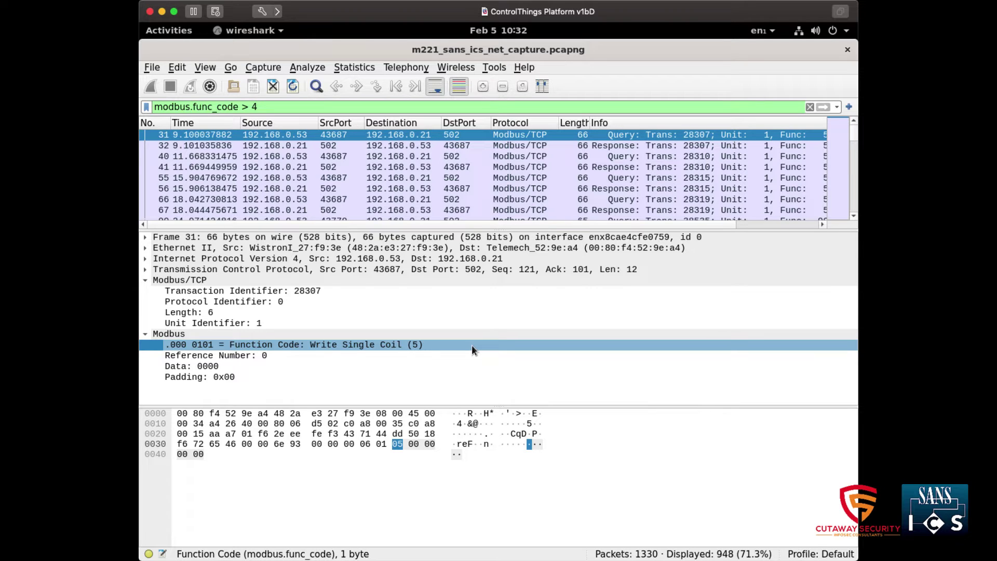
scroll(424, 179, "down", 15)
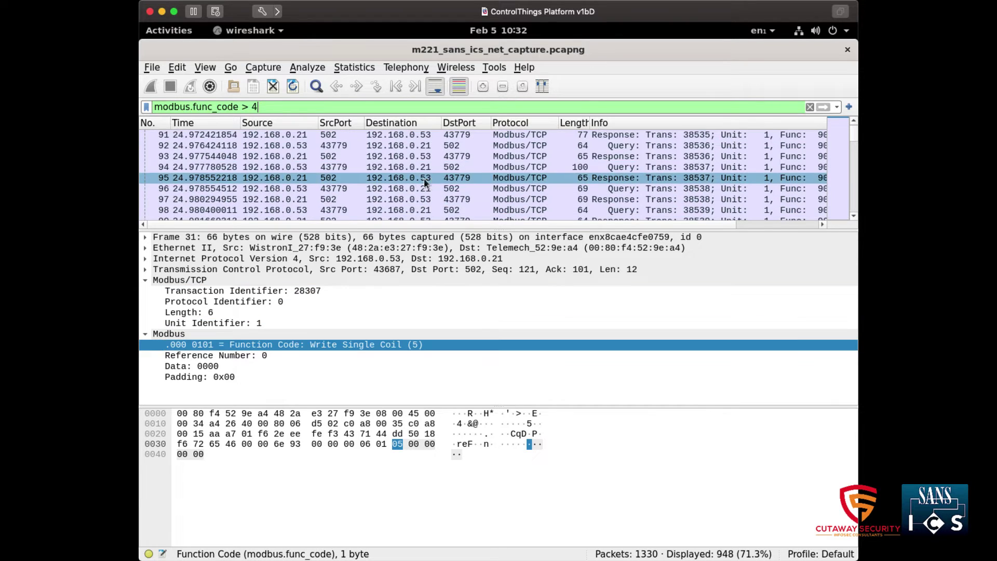
scroll(421, 172, "up", 15)
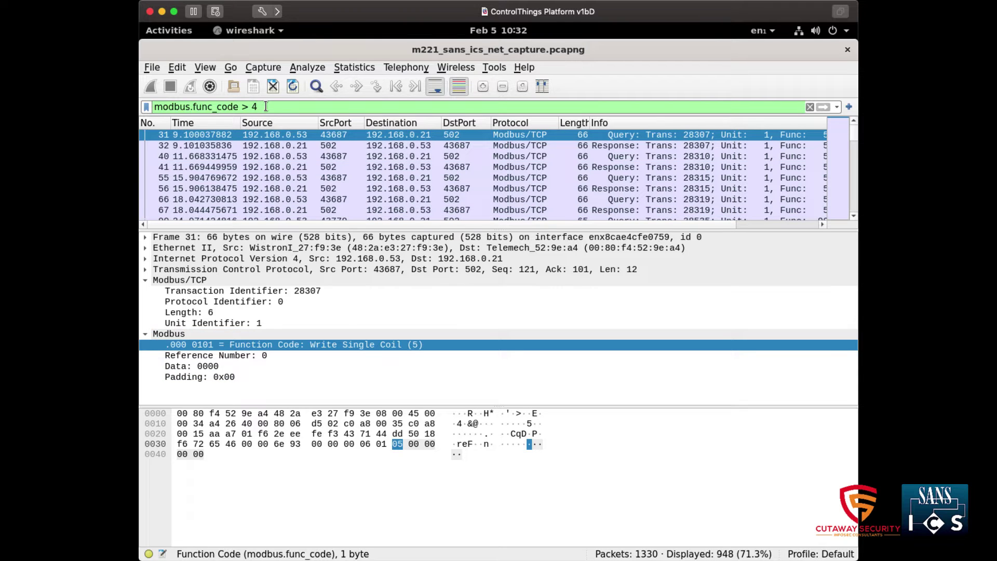
Change the display filter to modbus.func_code == 90 and apply it.
key("BackSpace")
key("BackSpace")
key("BackSpace")
type("==")
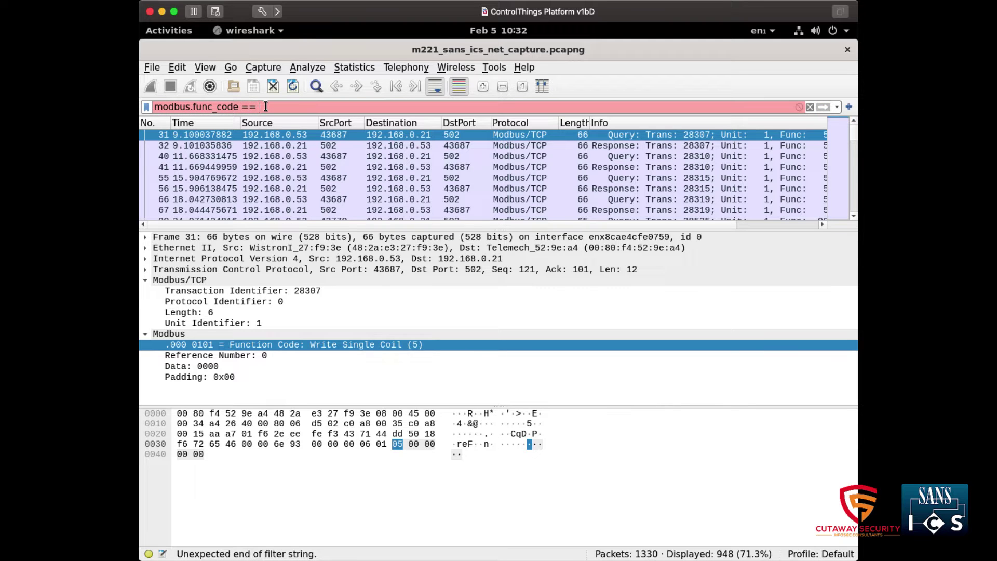
type(" 90")
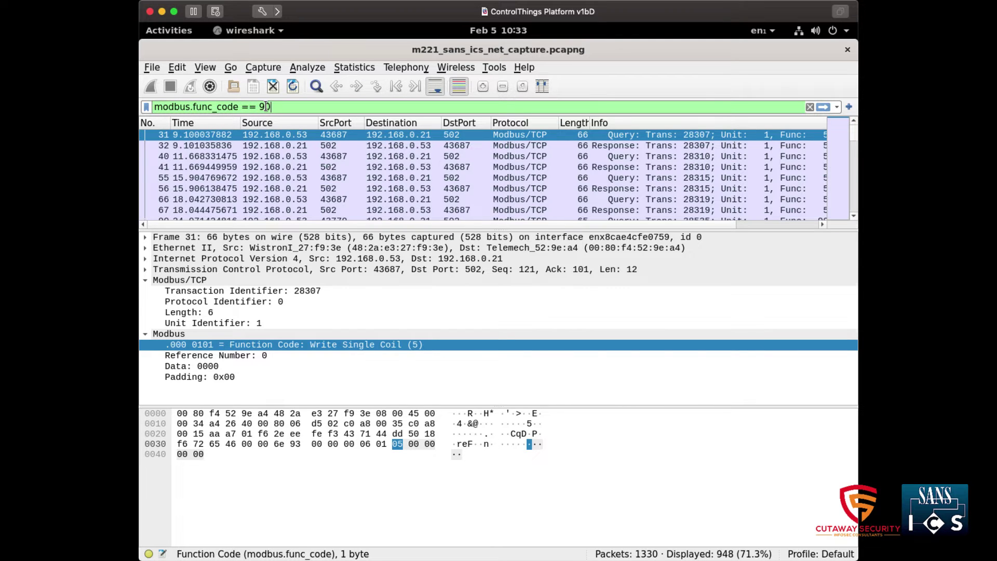
key("Return")
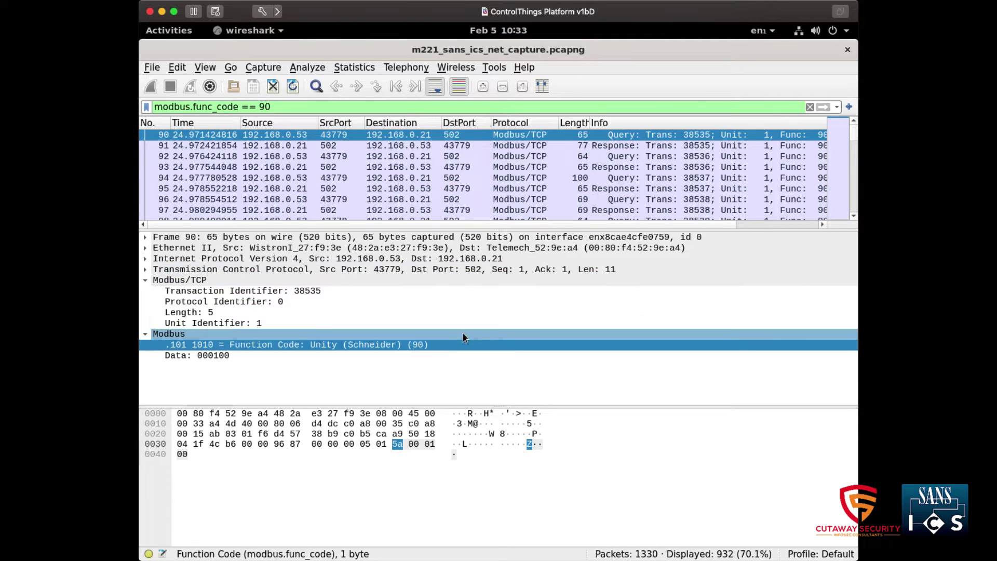
Examine the Modbus Data field through packets 90 to 94, and add that field as a packet list column.
left_click(249, 357)
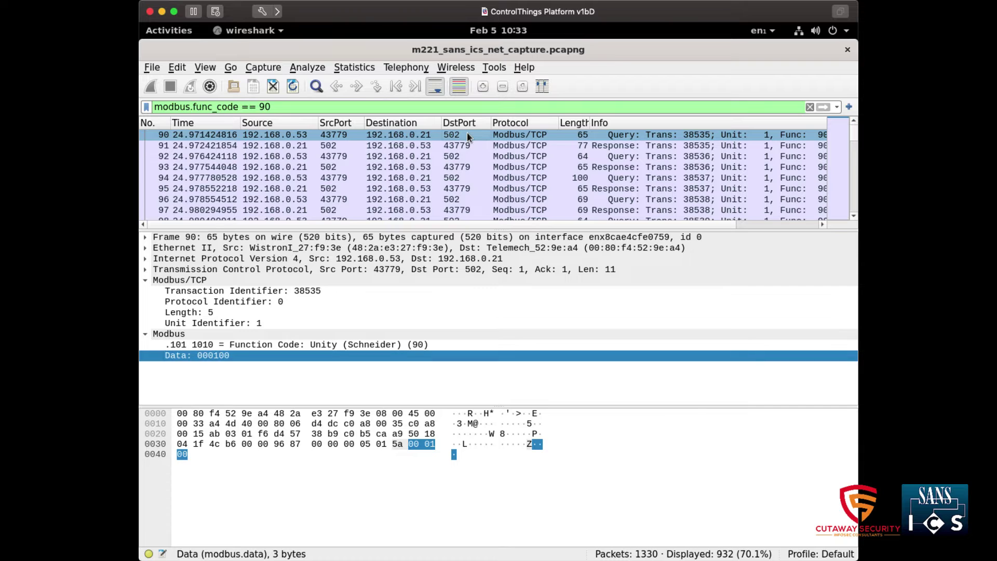
key("ctrl+Down")
key("ctrl+Down")
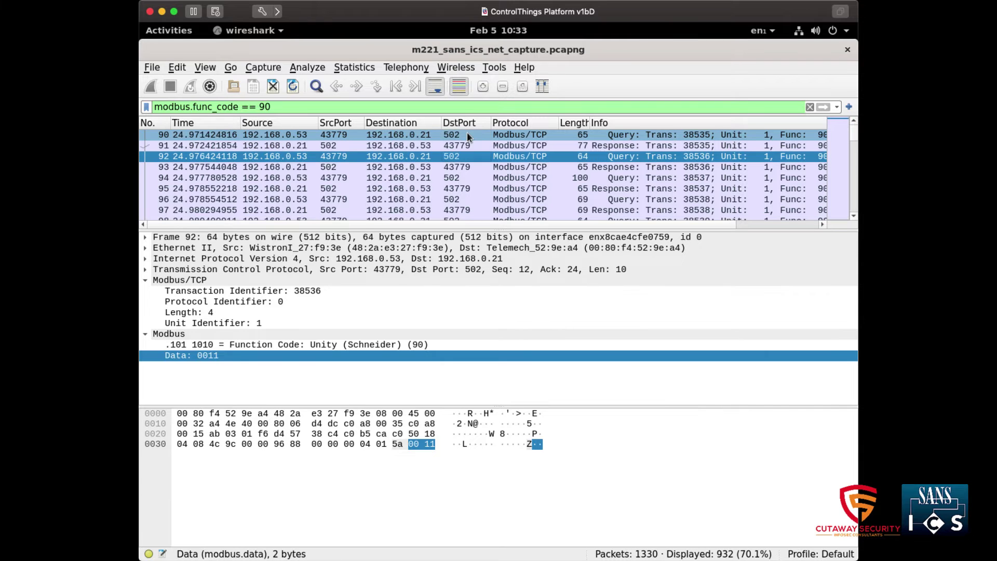
key("ctrl+Down")
key("ctrl+Down")
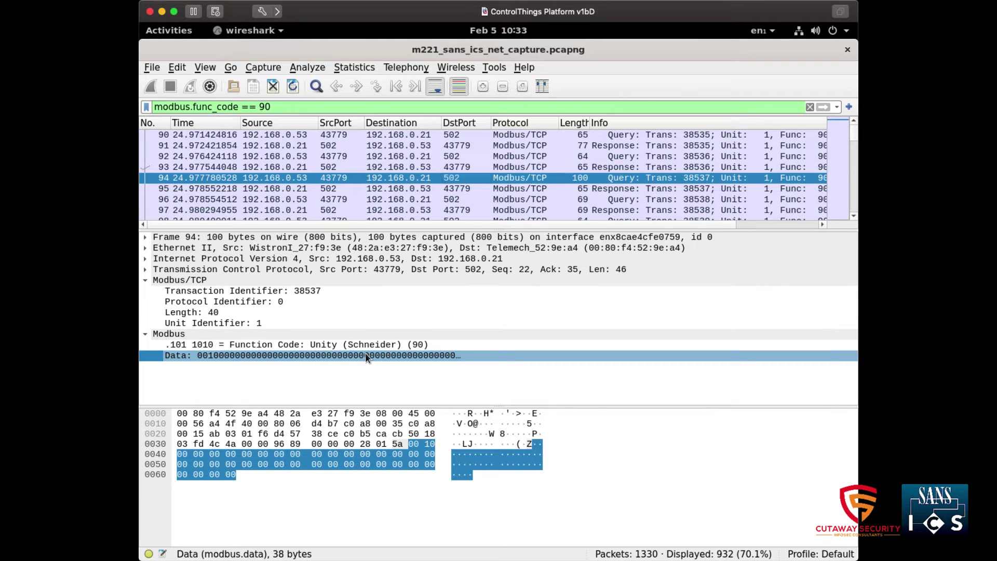
right_click(212, 356)
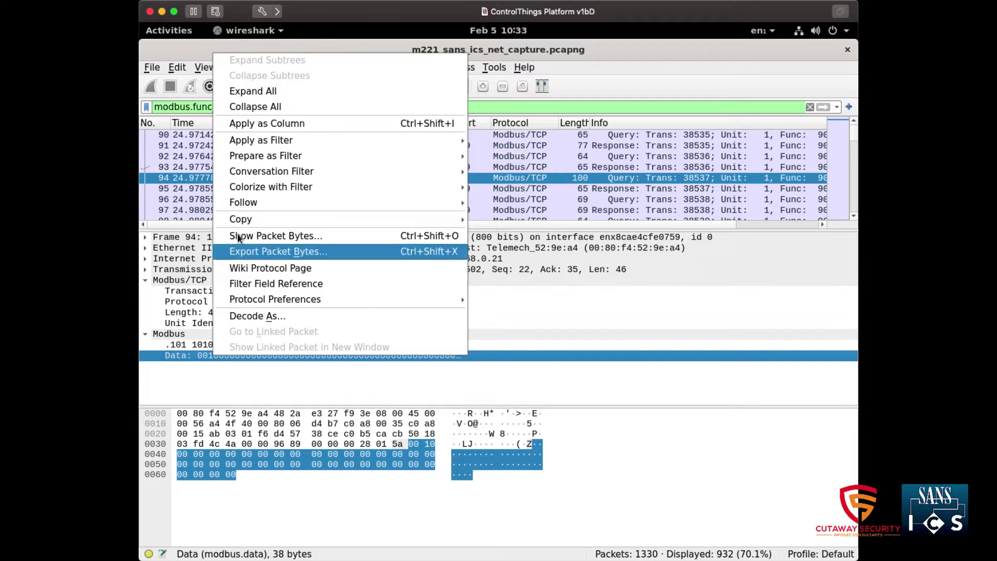
left_click(294, 125)
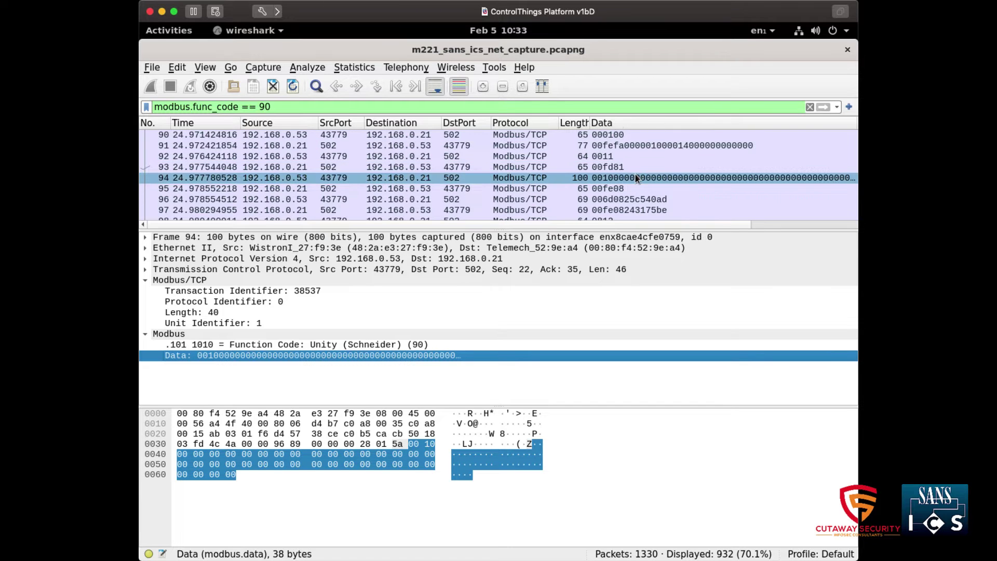
Look through the Data column of the function code 90 packets, checking individual requests and responses, and return to the first packet.
scroll(637, 166, "down", 2)
scroll(637, 151, "down", 5)
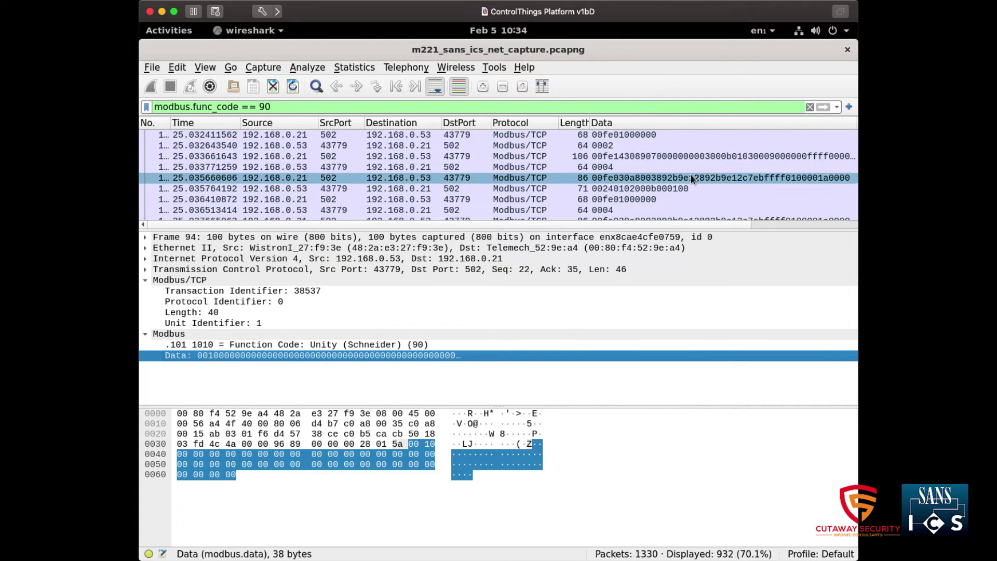
scroll(681, 172, "down", 3)
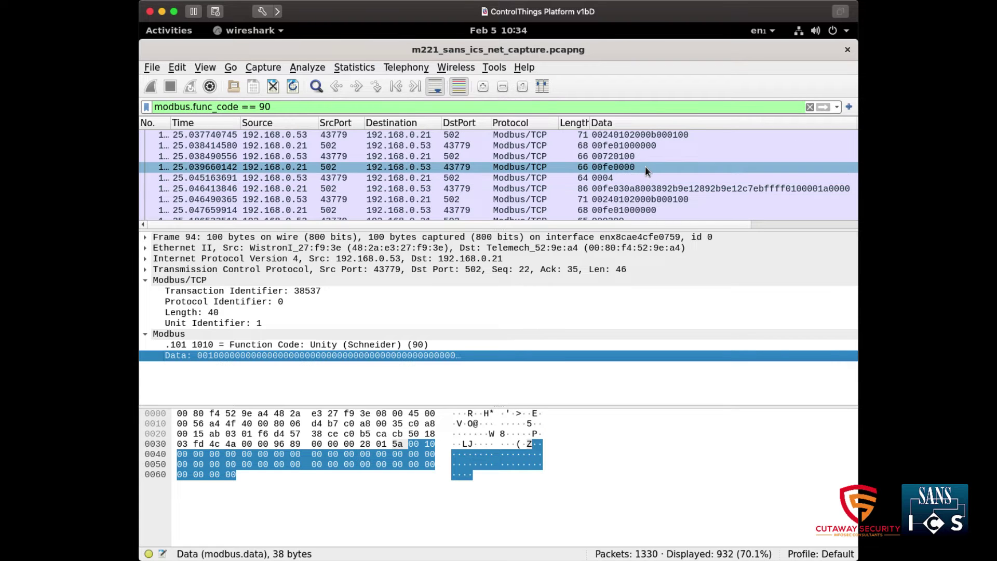
left_click(643, 177)
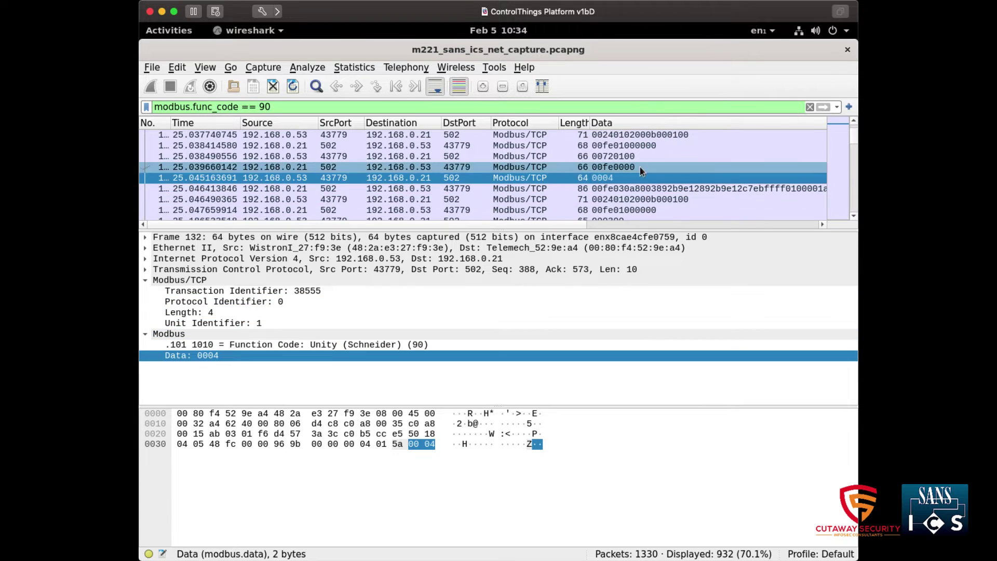
left_click(647, 188)
scroll(649, 189, "down", 3)
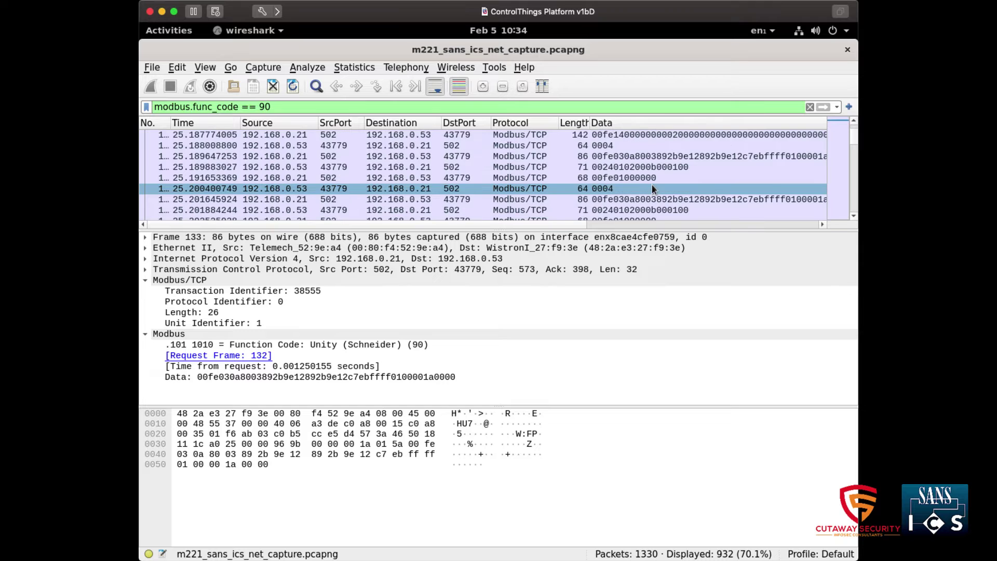
scroll(652, 188, "down", 10)
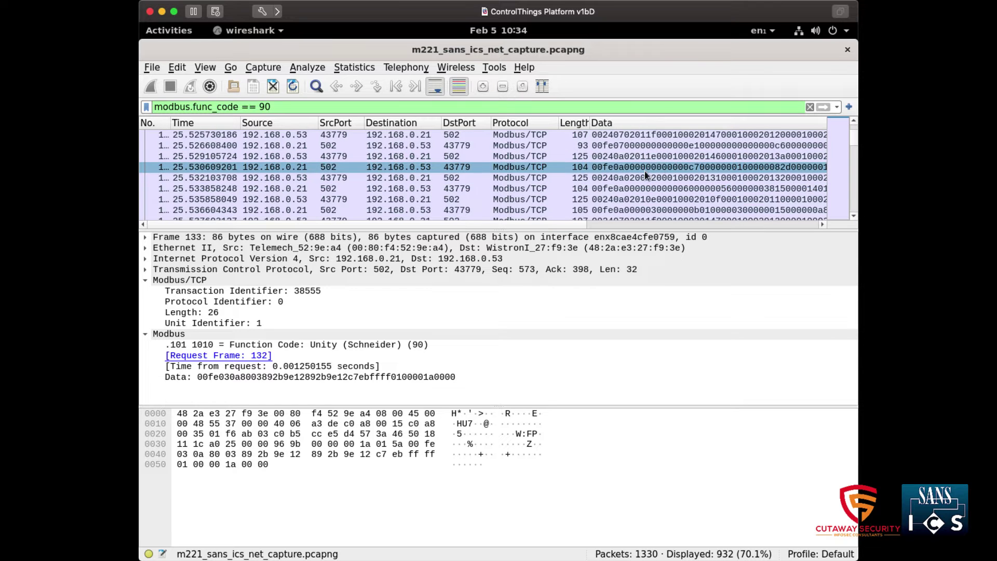
scroll(644, 171, "up", 15)
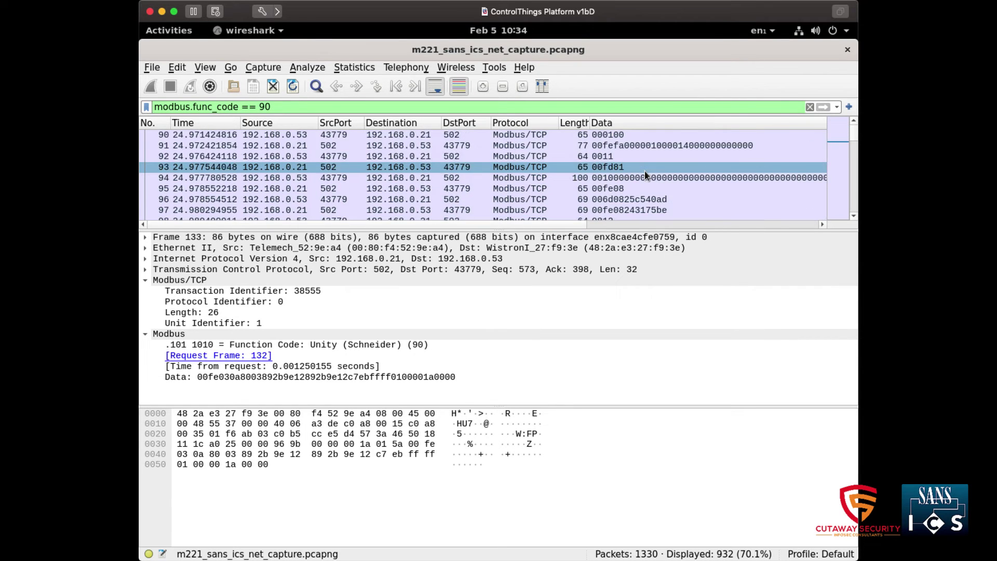
Follow the TCP stream of packet 90 and show the conversation data as Raw.
right_click(616, 138)
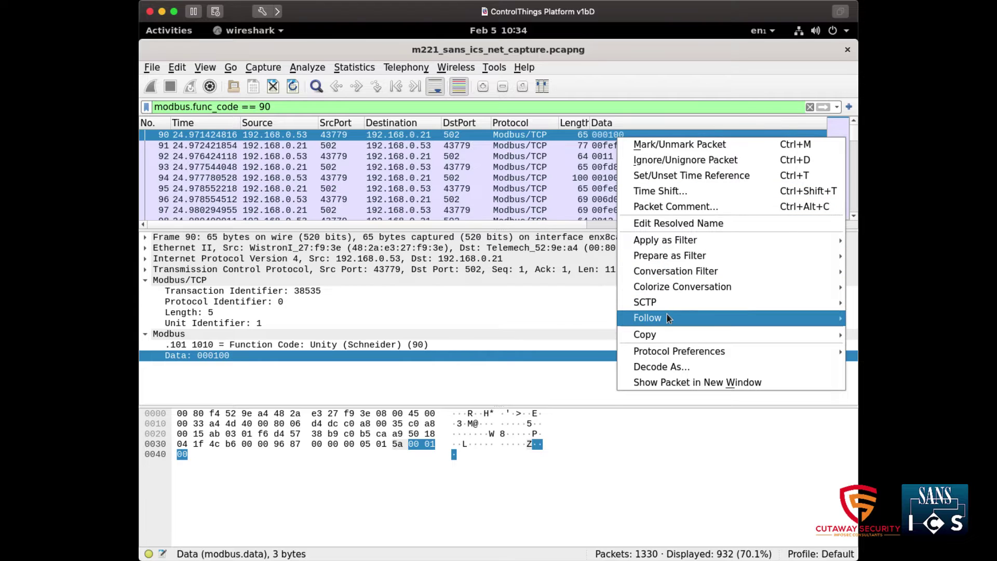
mouse_move(667, 317)
left_click(581, 318)
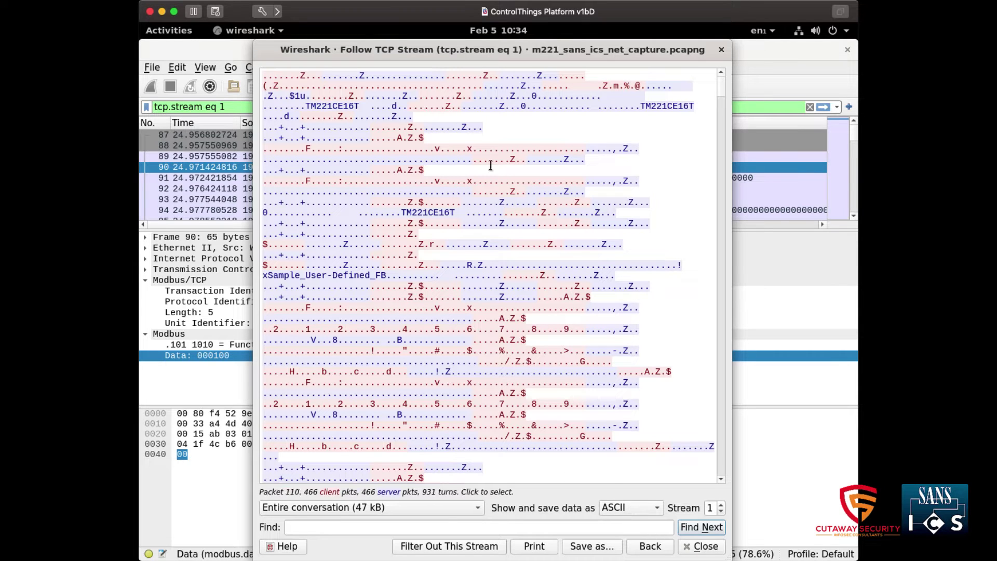
left_click(635, 507)
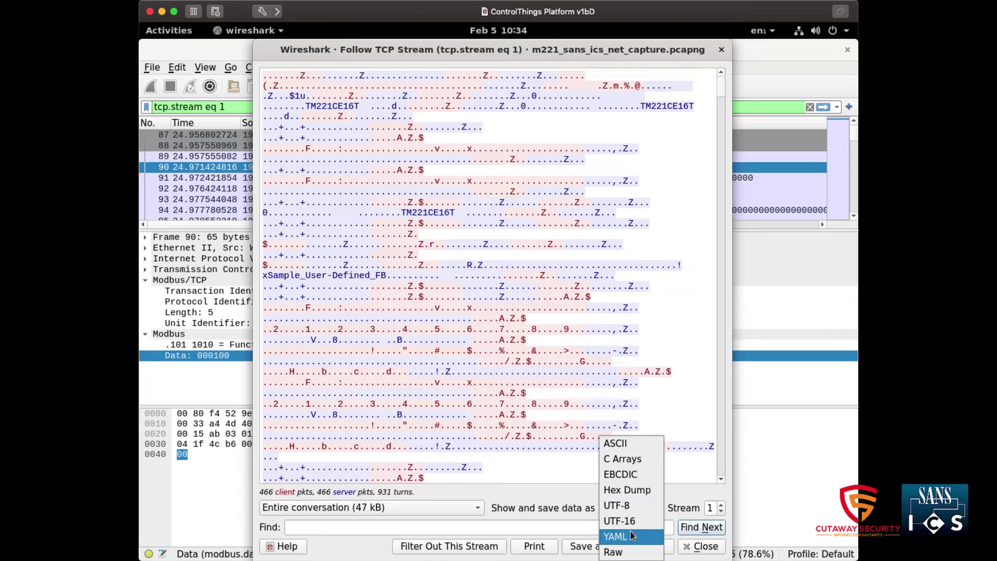
left_click(634, 551)
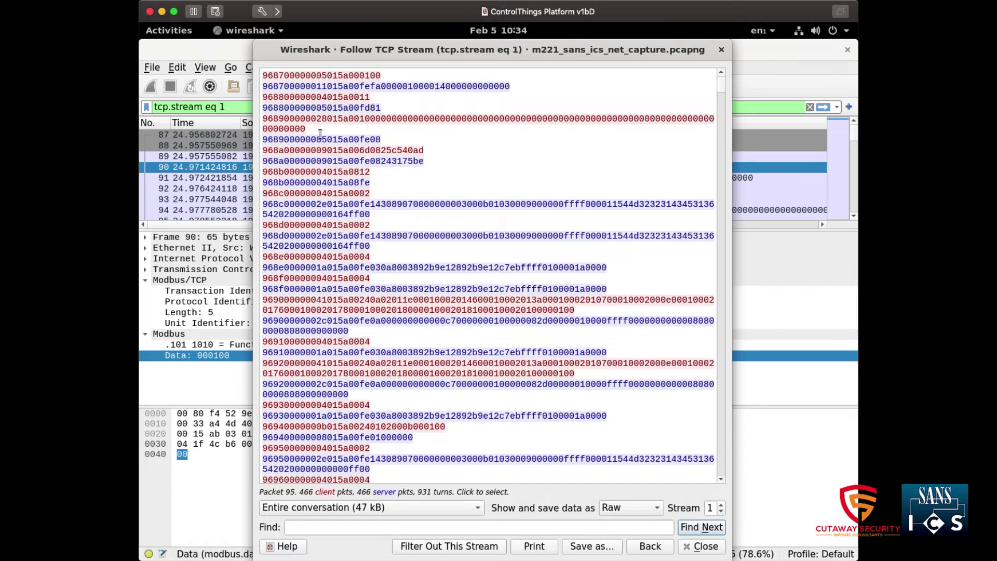
Examine the bytes of the first client message in the raw stream, and close the stream window.
left_click_drag(299, 76, 374, 77)
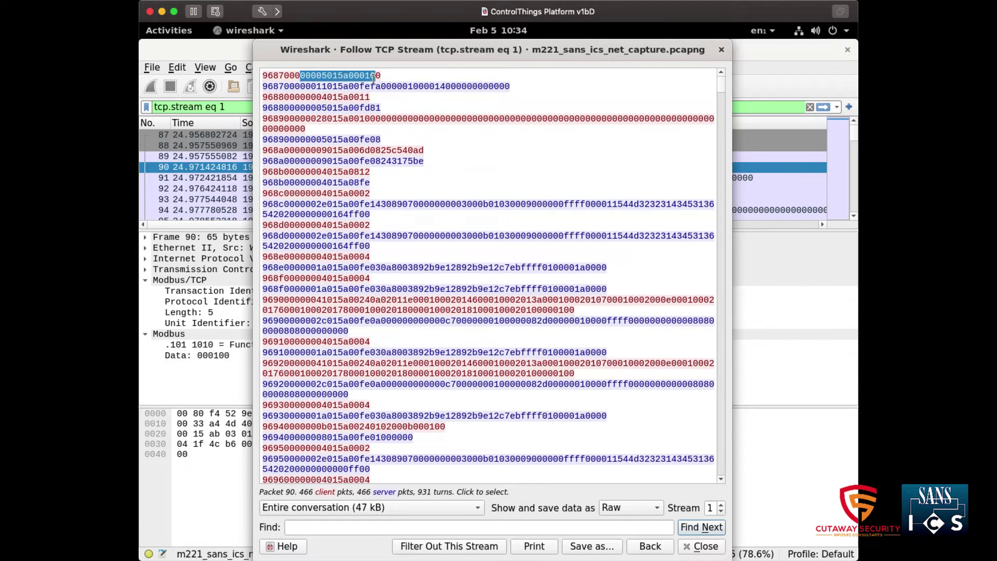
left_click(375, 77)
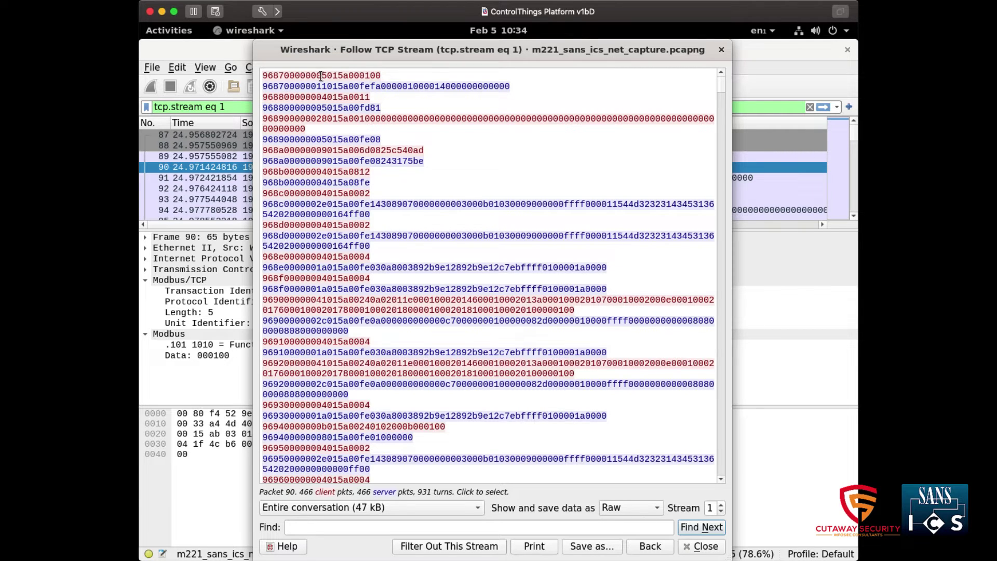
left_click_drag(321, 76, 382, 76)
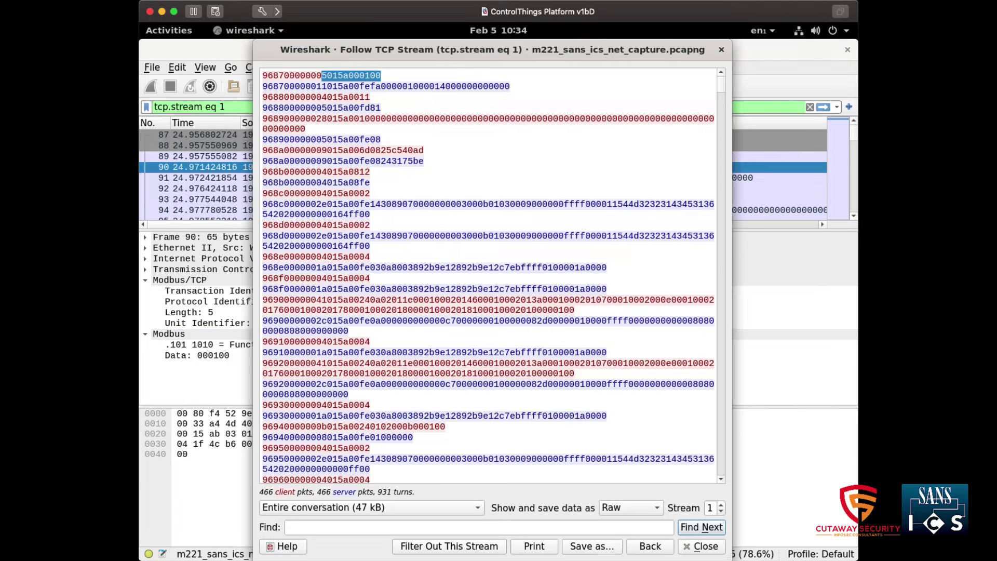
left_click(701, 547)
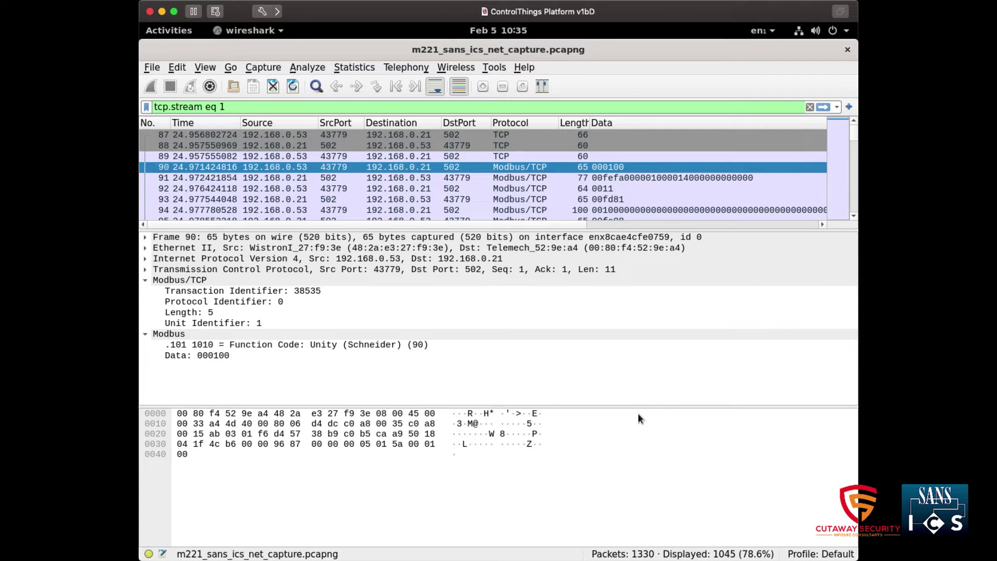
Switch to the text editor's sans_ics_modbus_tshark_linux.txt notes and copy the command tshark -r m221_sans_ics_net_capture.pcapng.
left_click(169, 31)
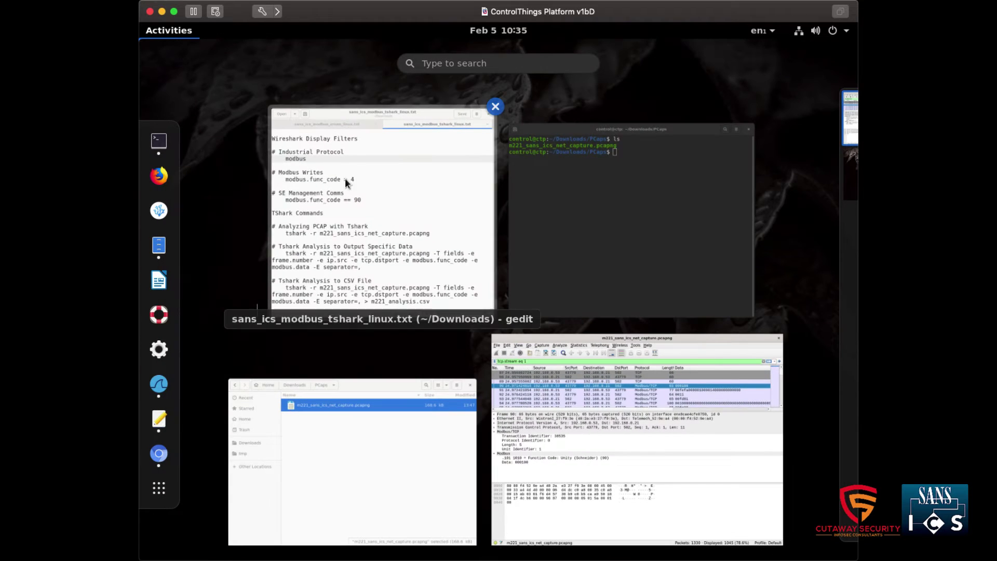
left_click(392, 200)
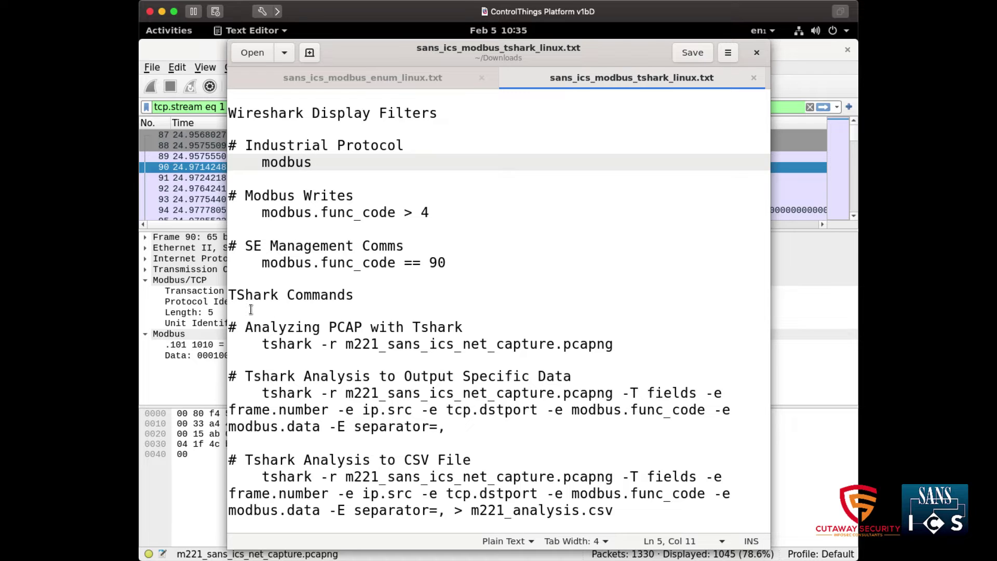
double_click(244, 295)
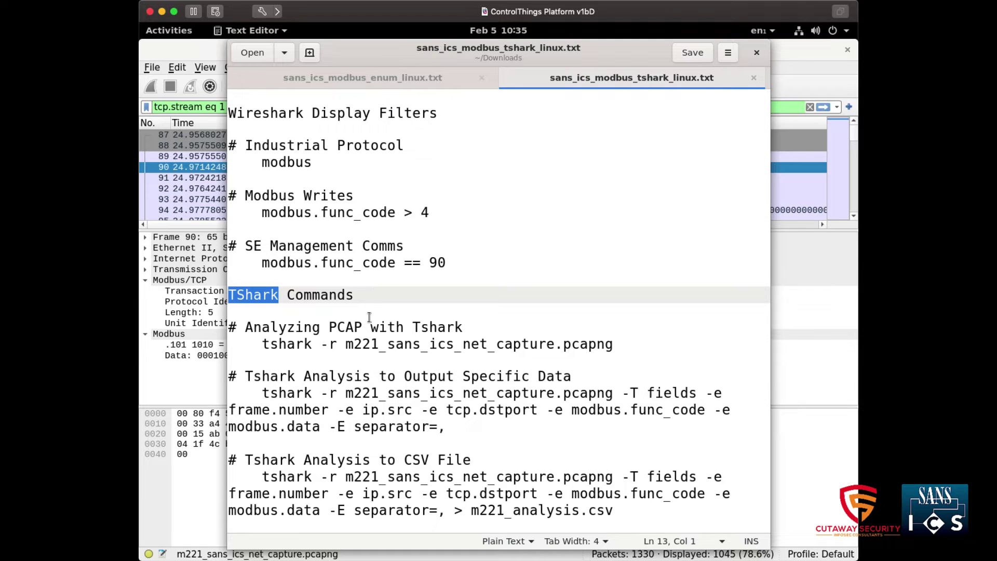
left_click_drag(261, 344, 613, 345)
right_click(605, 349)
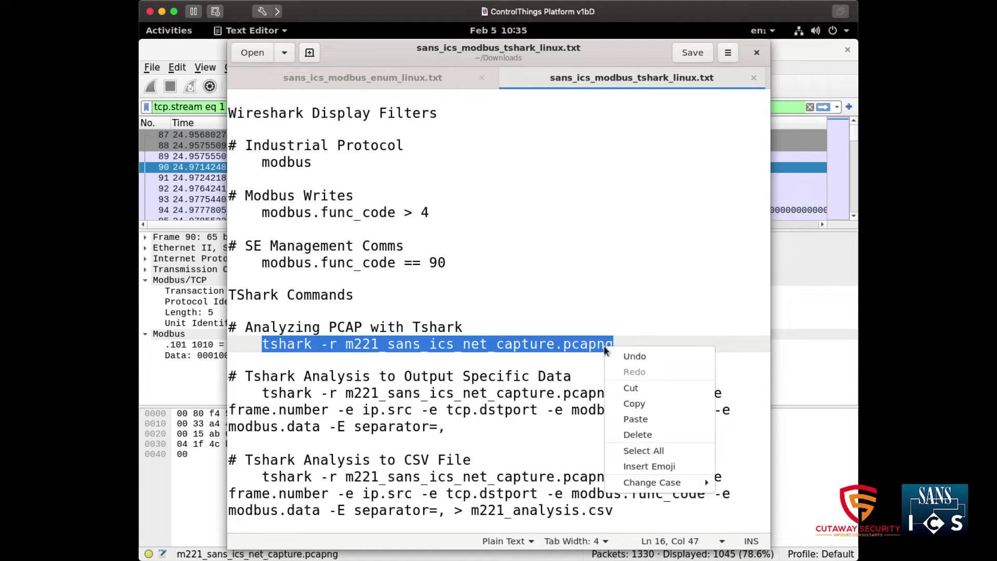
left_click(656, 405)
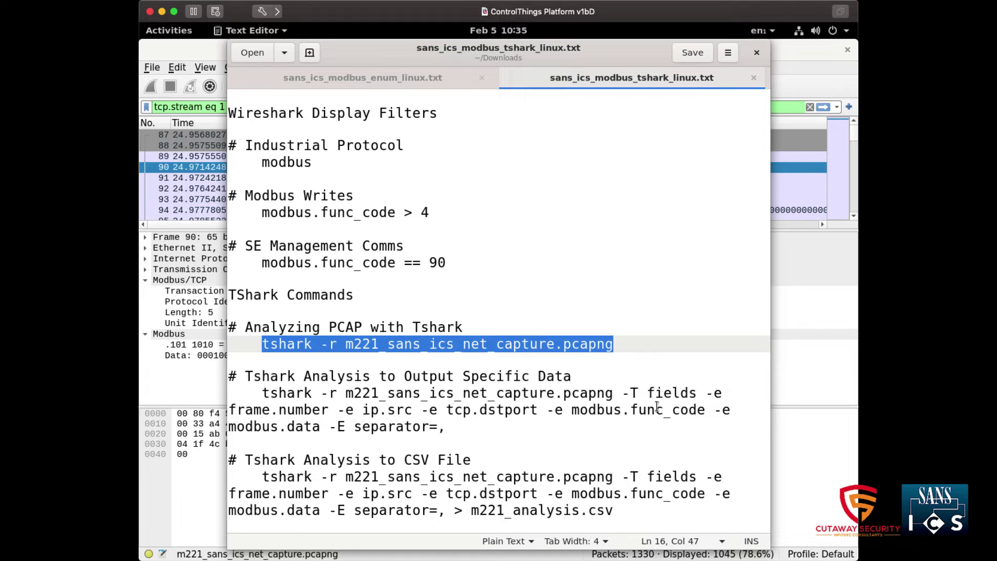
Examine the parts of the basic tshark command in the notes: the program name, the -r option and the capture file.
left_click(442, 360)
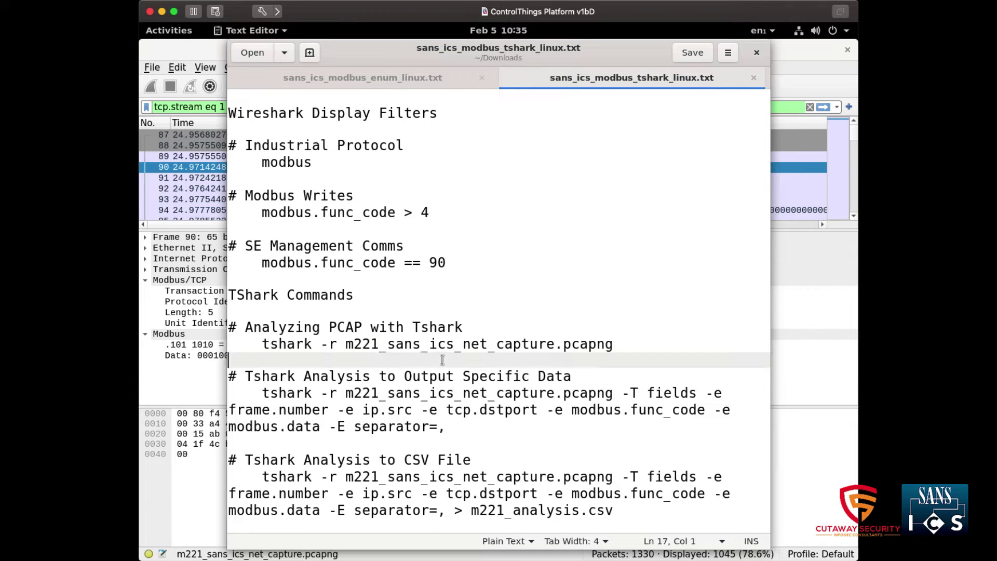
left_click(290, 345)
double_click(290, 344)
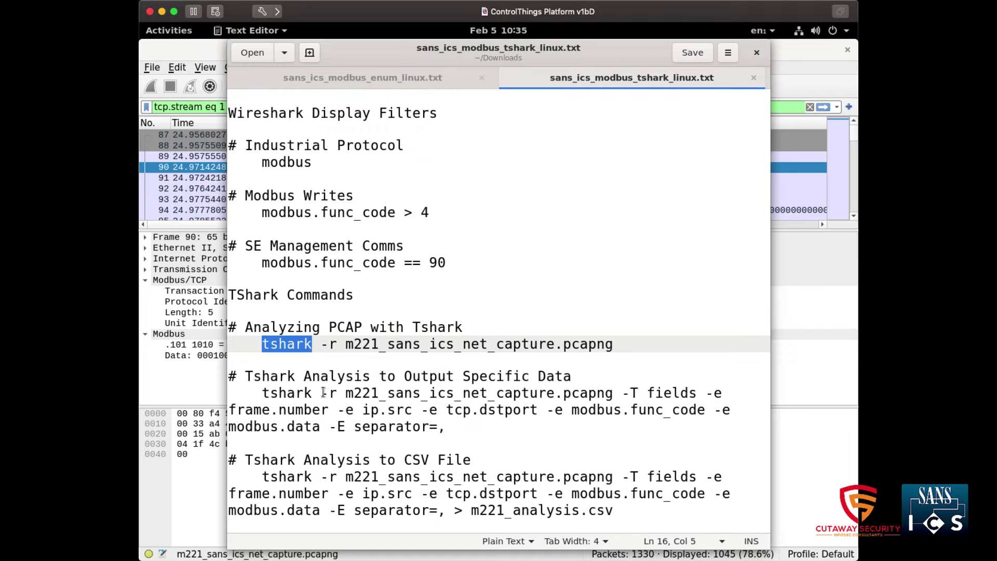
left_click_drag(321, 344, 338, 344)
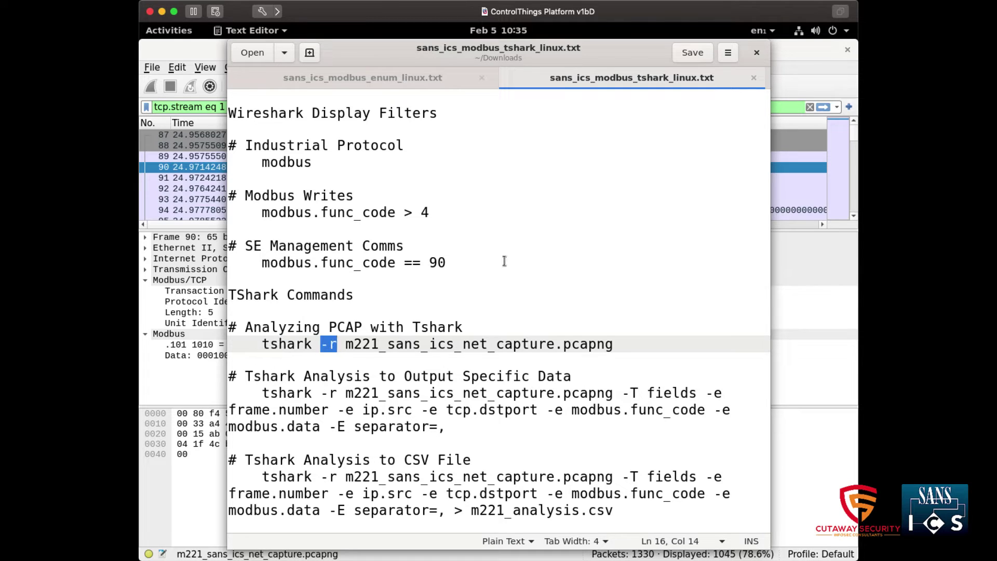
left_click(422, 344)
Switch to the terminal in ~/Downloads/PCaps, paste the copied command tshark -r m221_sans_ics_net_capture.pcapng, and run it.
left_click(171, 31)
left_click(573, 197)
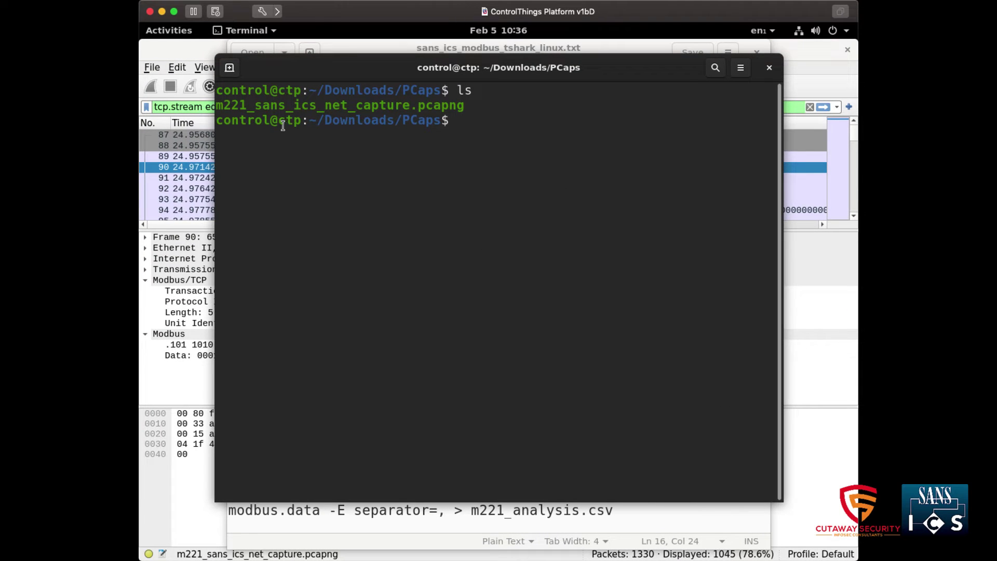
double_click(262, 105)
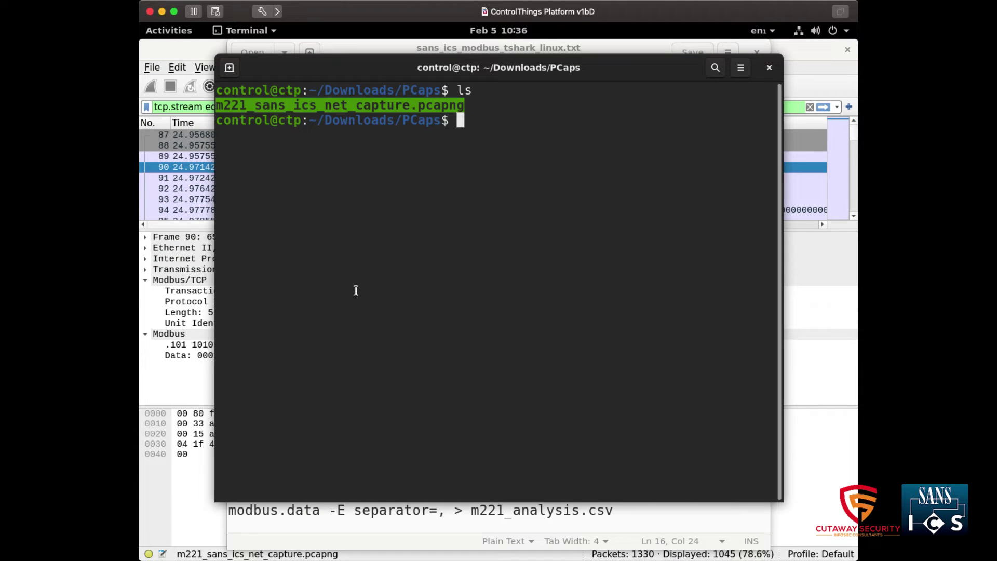
left_click(368, 274)
right_click(393, 240)
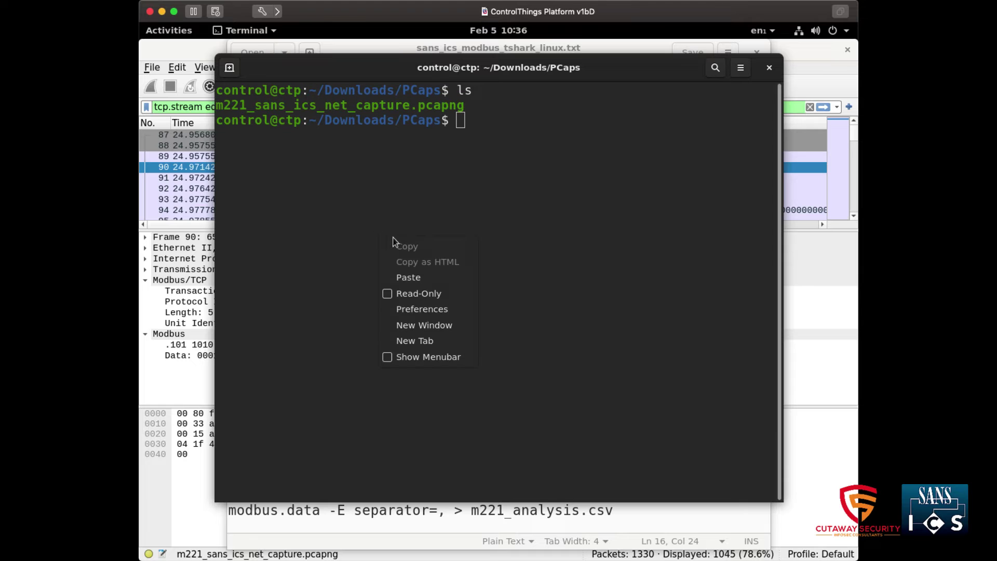
left_click(411, 277)
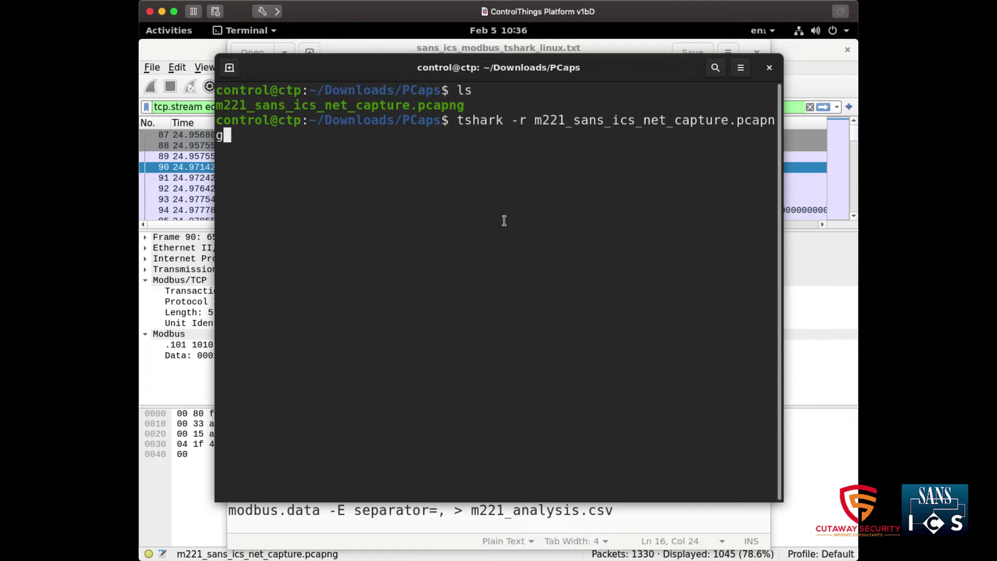
key("Return")
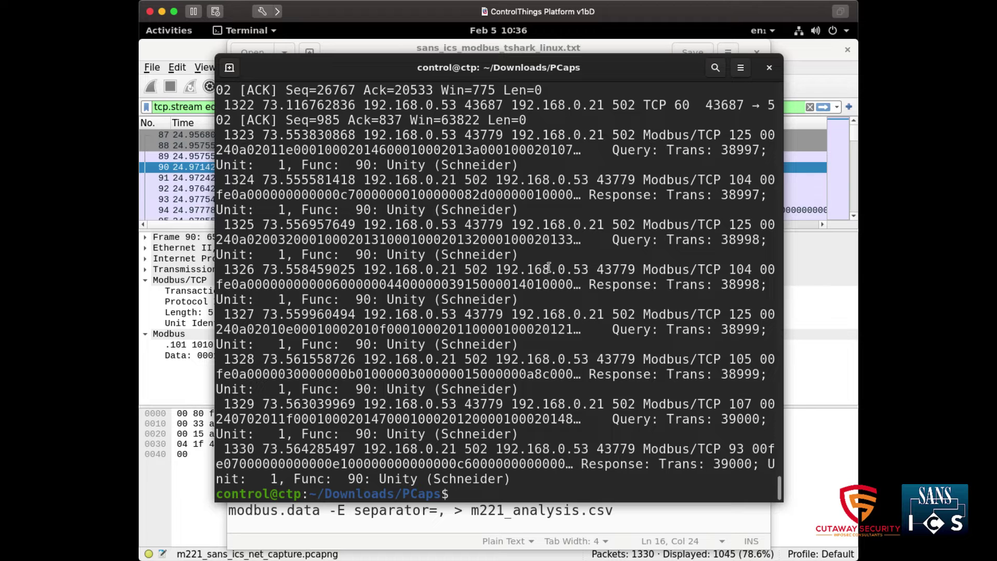
Review the Modbus/TCP packet lines in the tshark output, and clear the terminal.
double_click(670, 227)
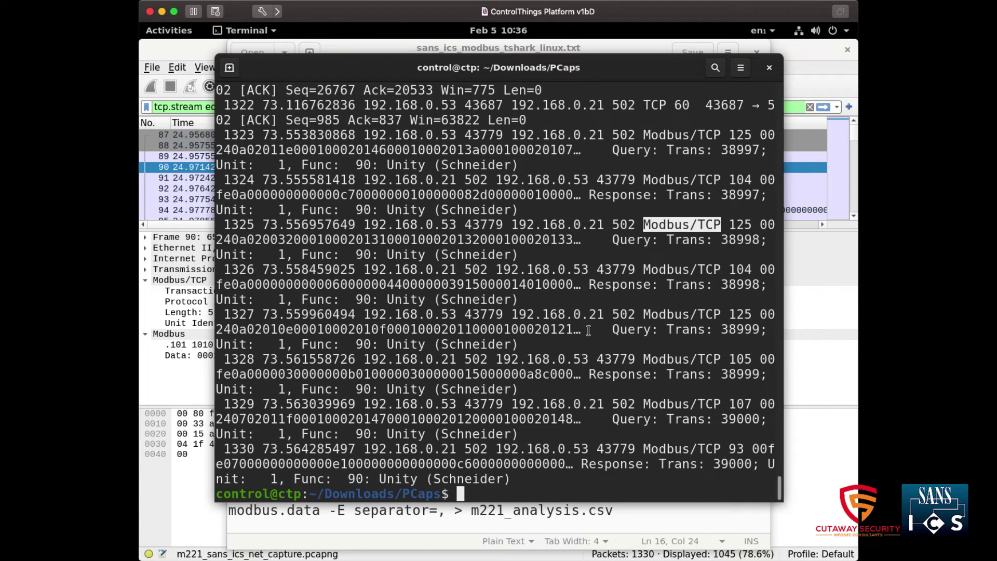
scroll(588, 331, "up", 7)
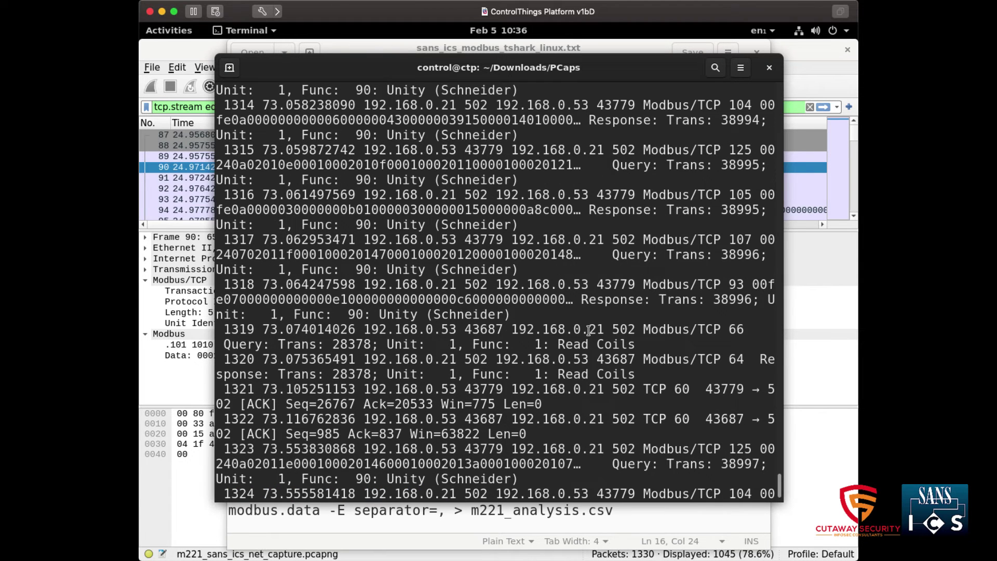
scroll(588, 330, "down", 7)
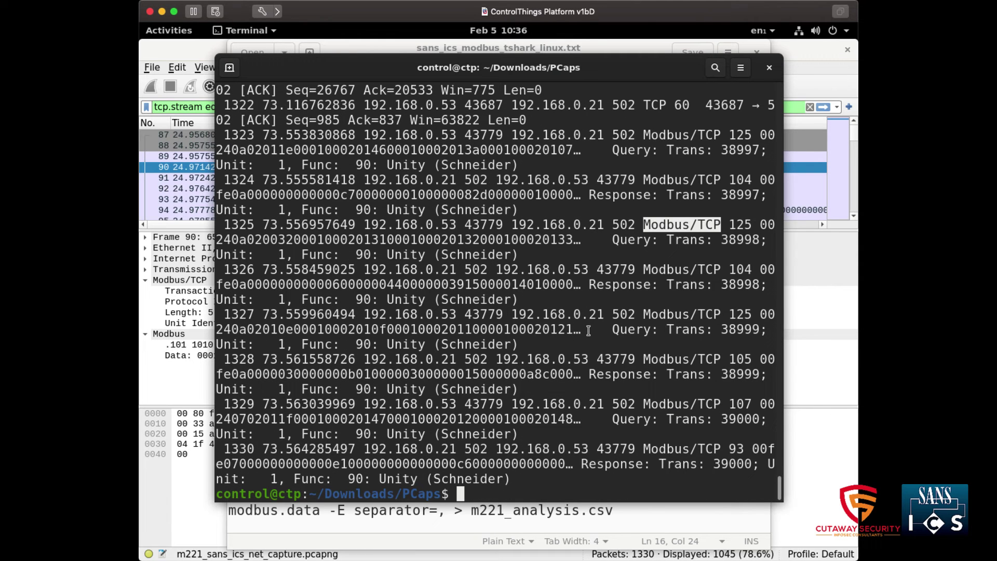
type("clear")
key("Return")
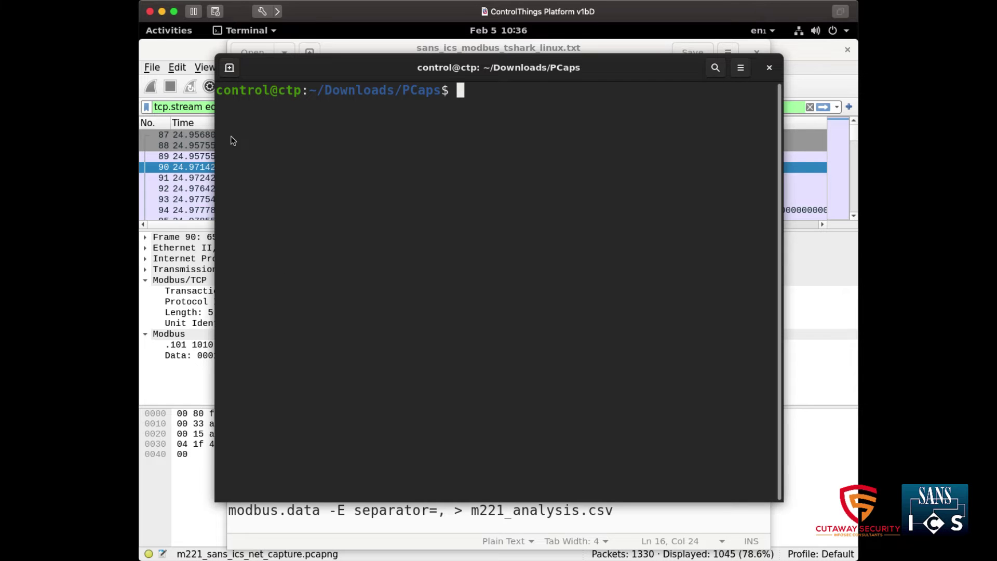
Switch to the sans_ics_modbus_tshark_linux.txt notes and examine the capture file part and the -T fields option of the specific-data tshark command.
left_click(169, 31)
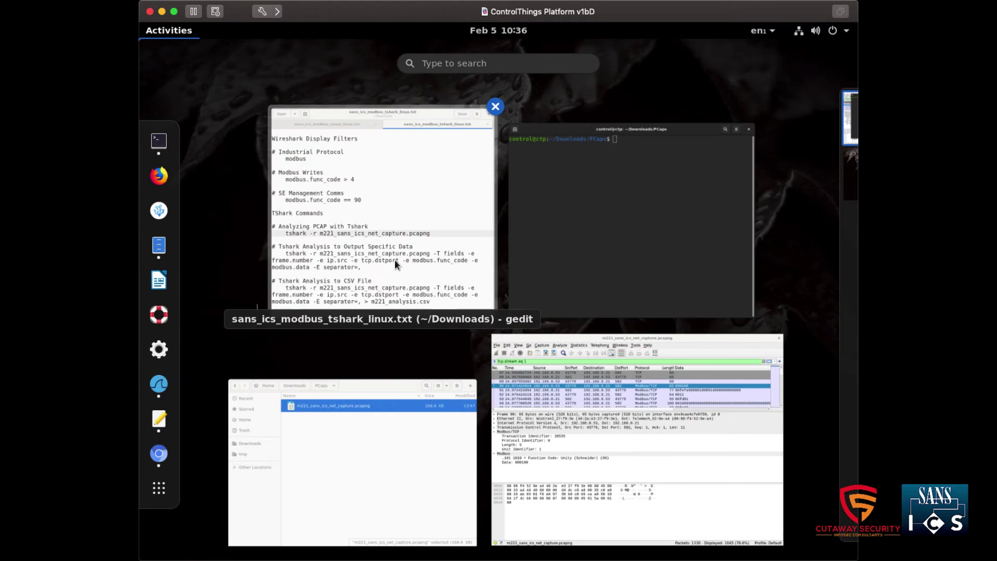
left_click(394, 260)
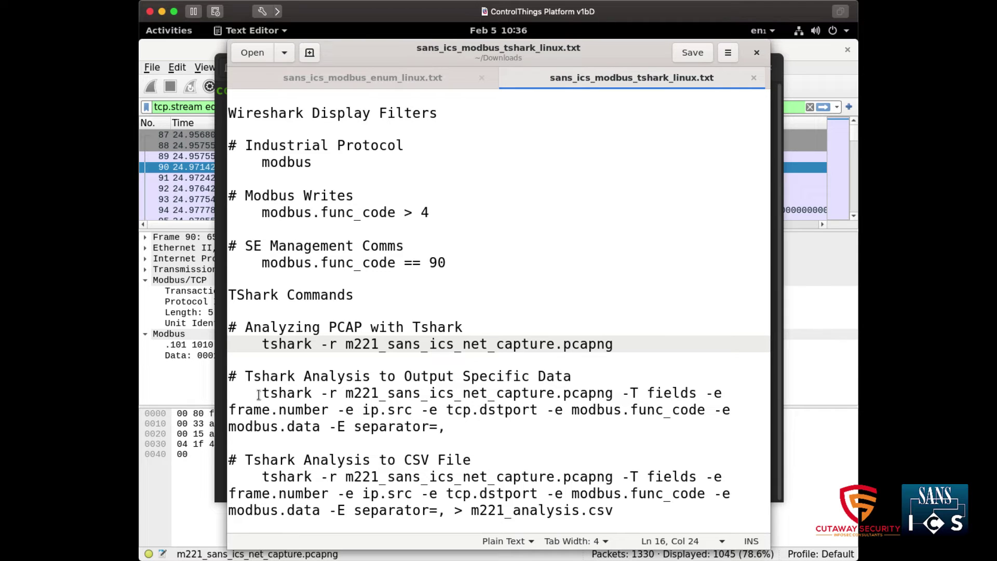
left_click_drag(259, 393, 611, 392)
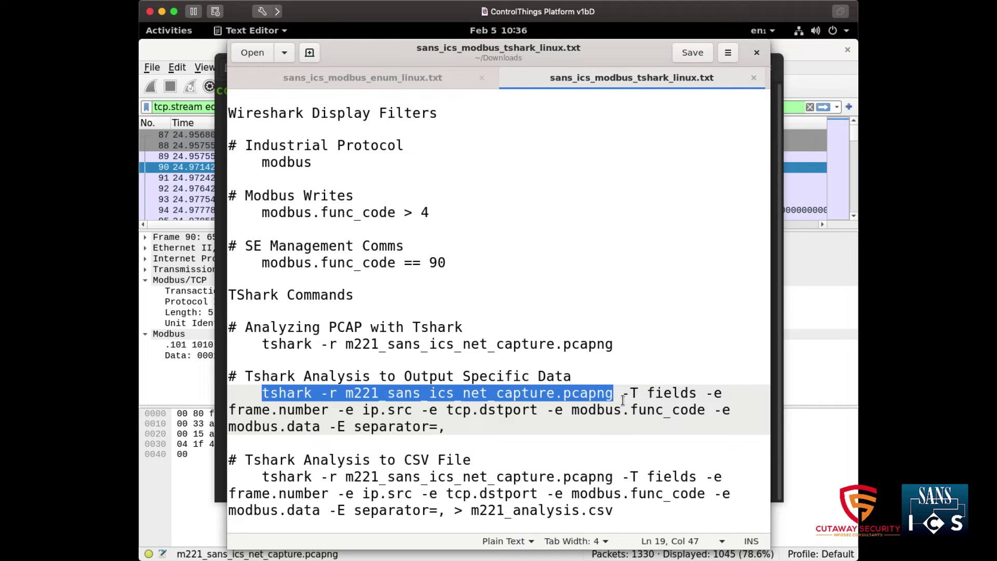
left_click_drag(622, 393, 695, 390)
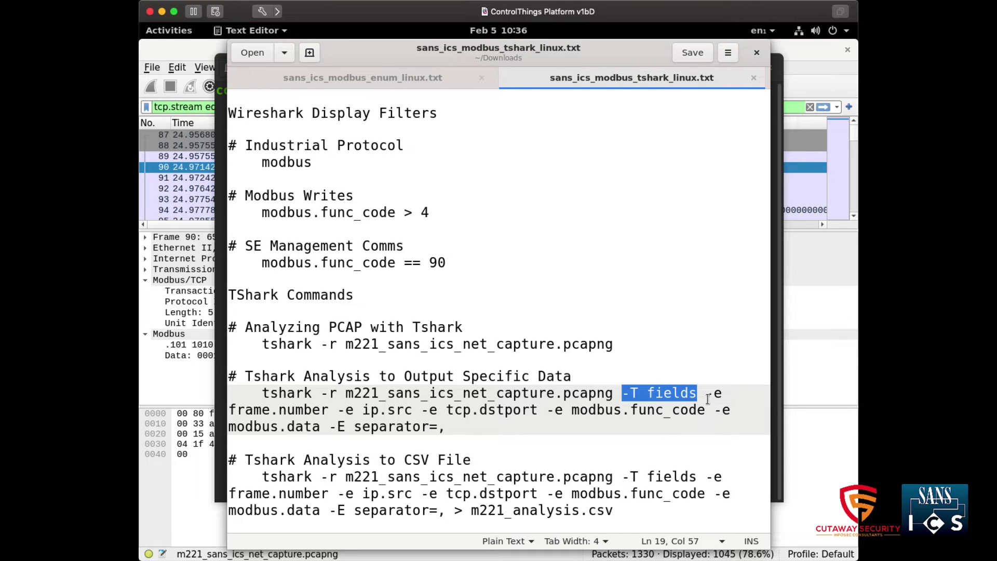
left_click(565, 439)
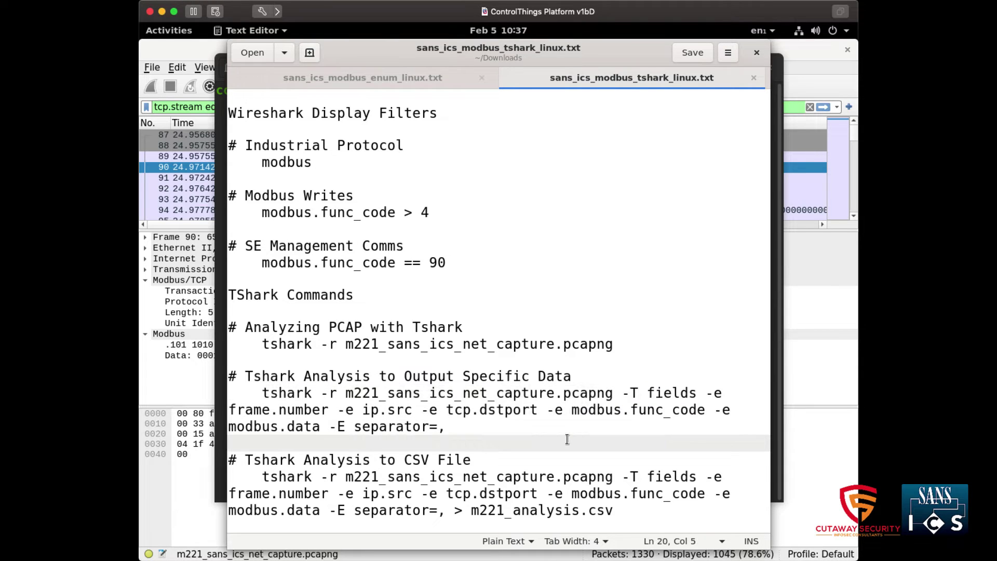
Examine the output fields after the -e options, including tcp.dstport and modbus.func_code, and the -E separator=, option in the specific-data command.
left_click_drag(231, 410, 534, 412)
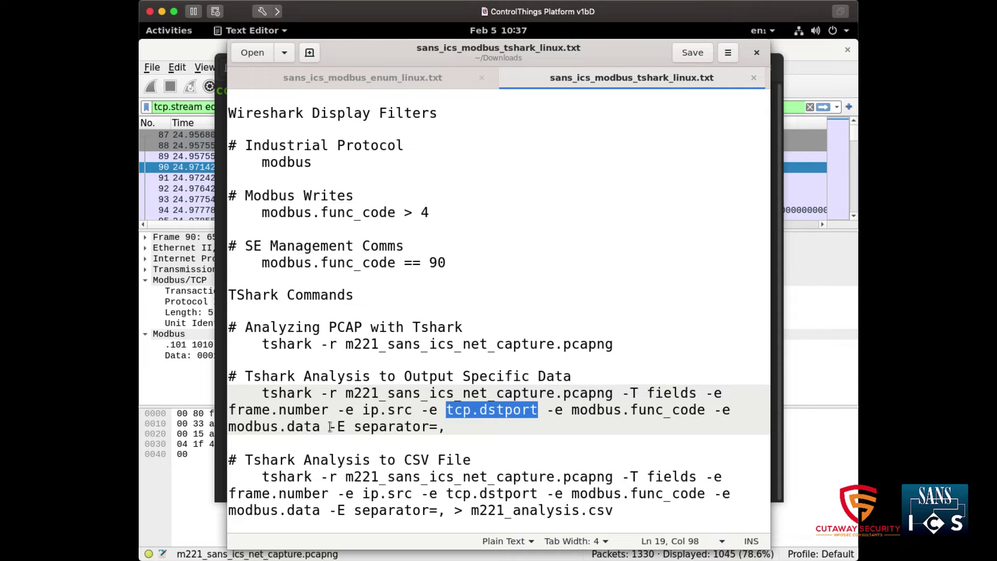
left_click_drag(329, 426, 447, 427)
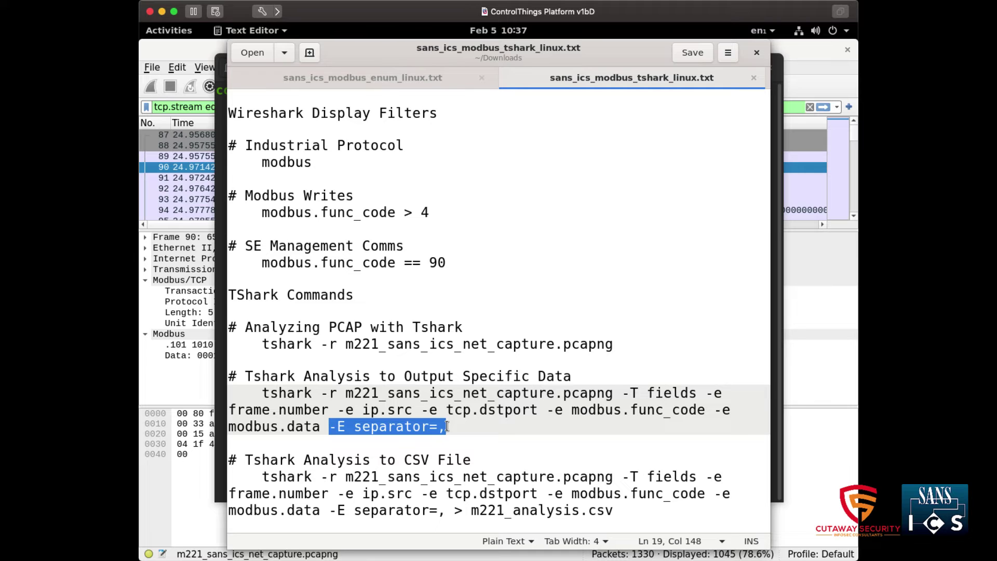
left_click(378, 410)
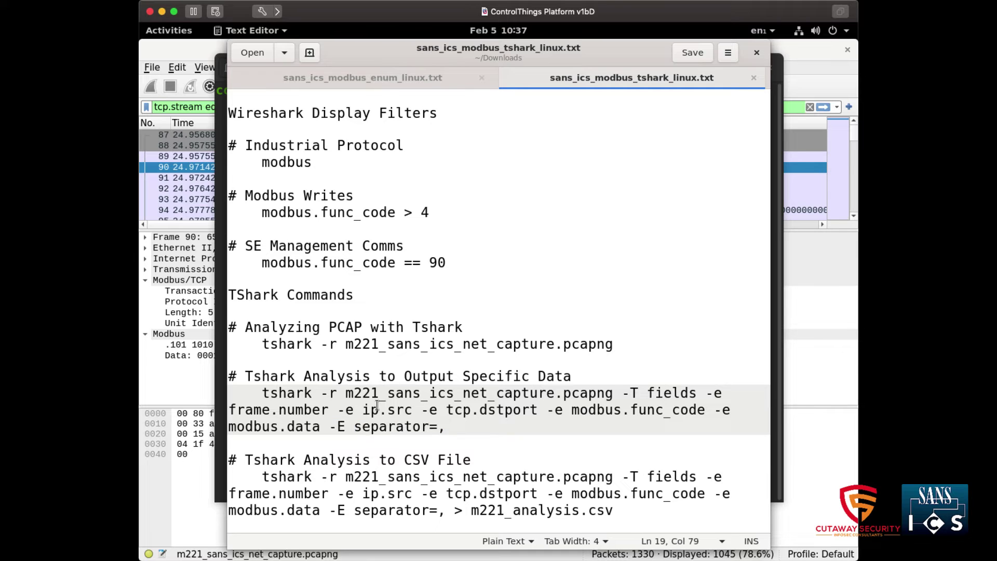
left_click(263, 393)
left_click_drag(263, 392, 447, 426)
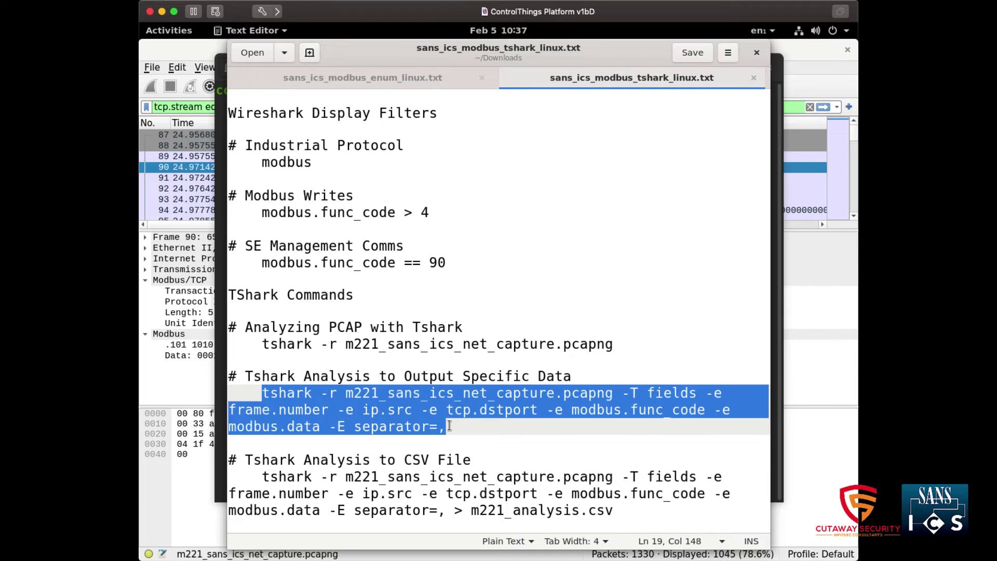
left_click(509, 433)
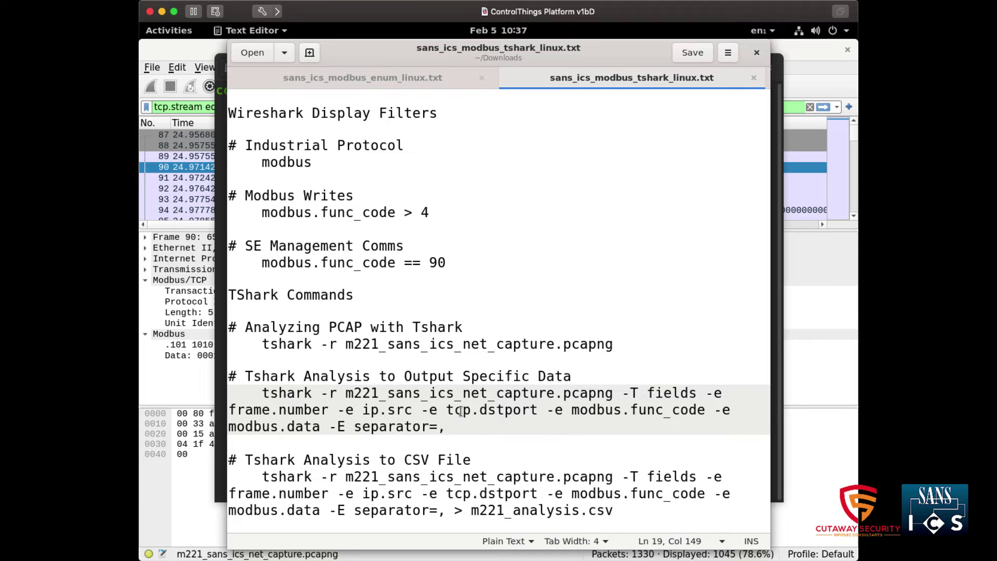
left_click_drag(571, 410, 701, 408)
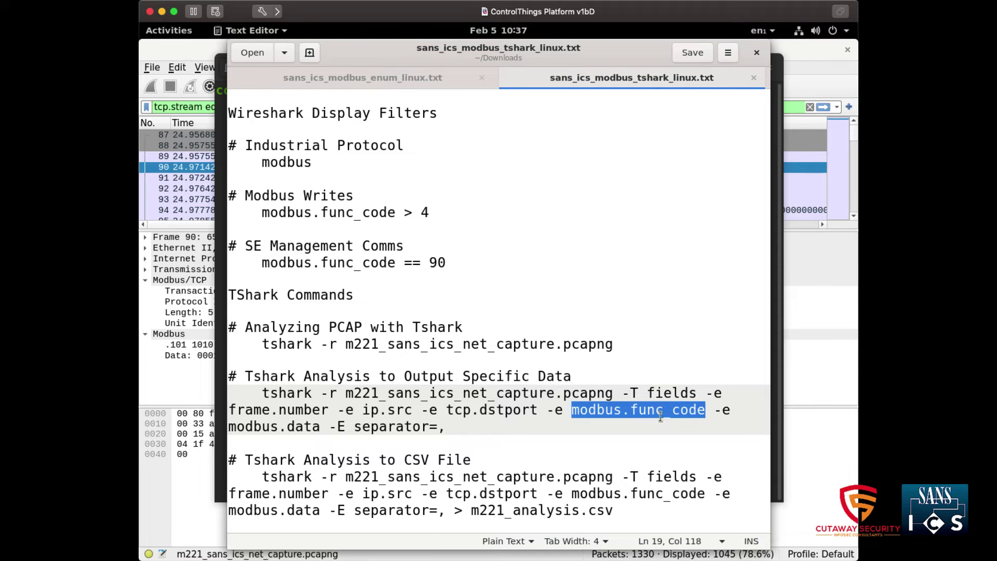
Switch to Wireshark, prepare a filter from packet 90's Function Code field, and copy the field name modbus.func_code from the filter.
left_click(179, 44)
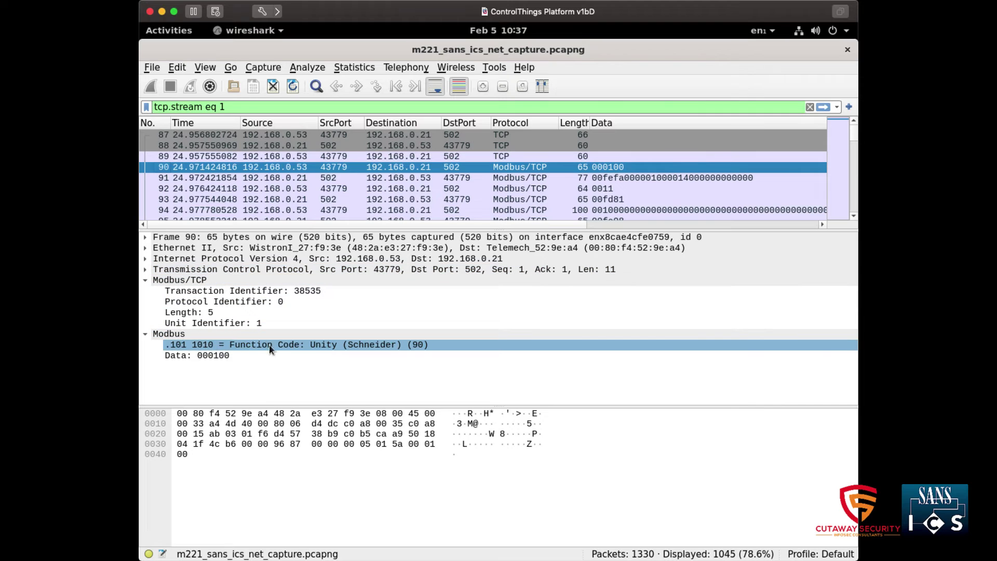
right_click(296, 344)
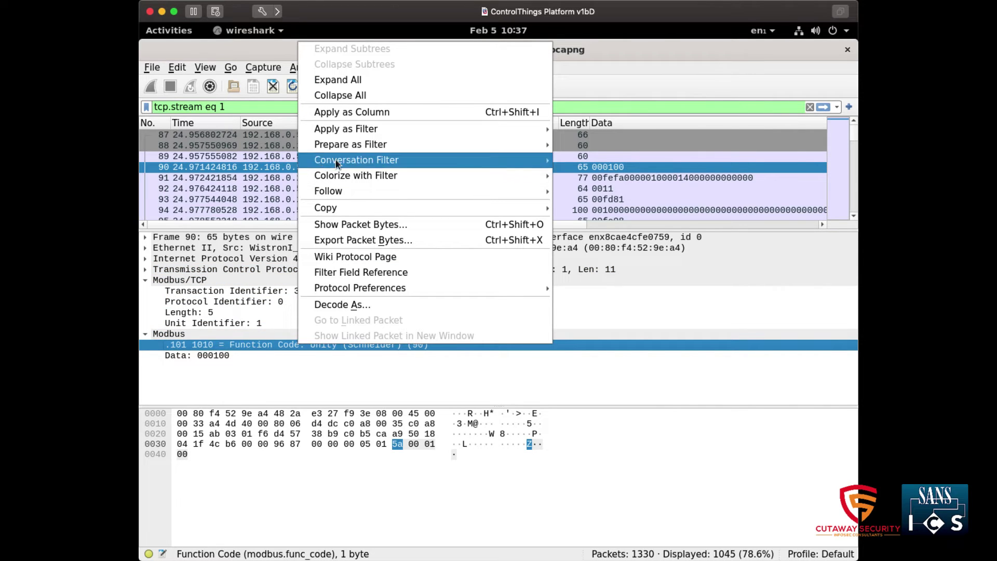
mouse_move(361, 151)
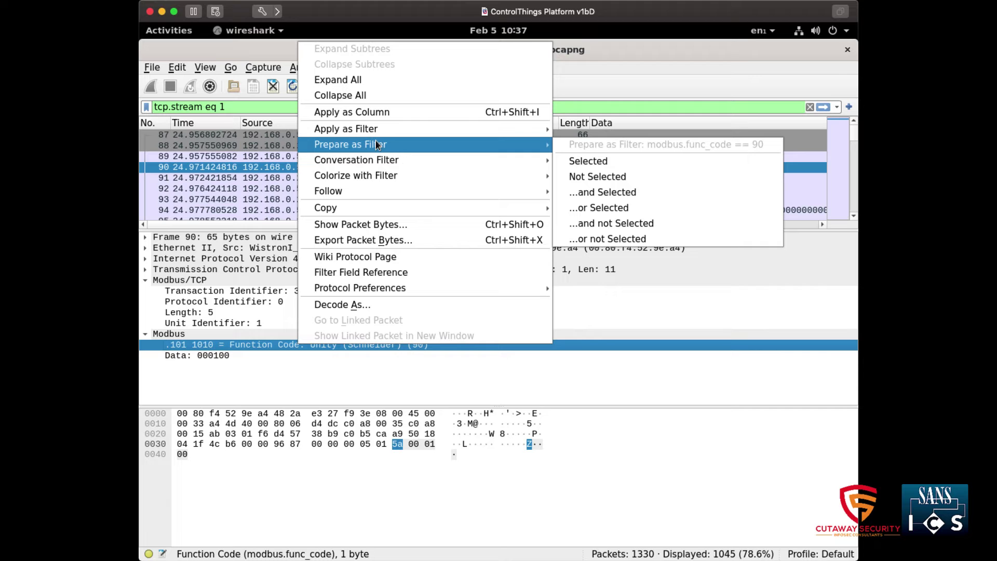
left_click(596, 160)
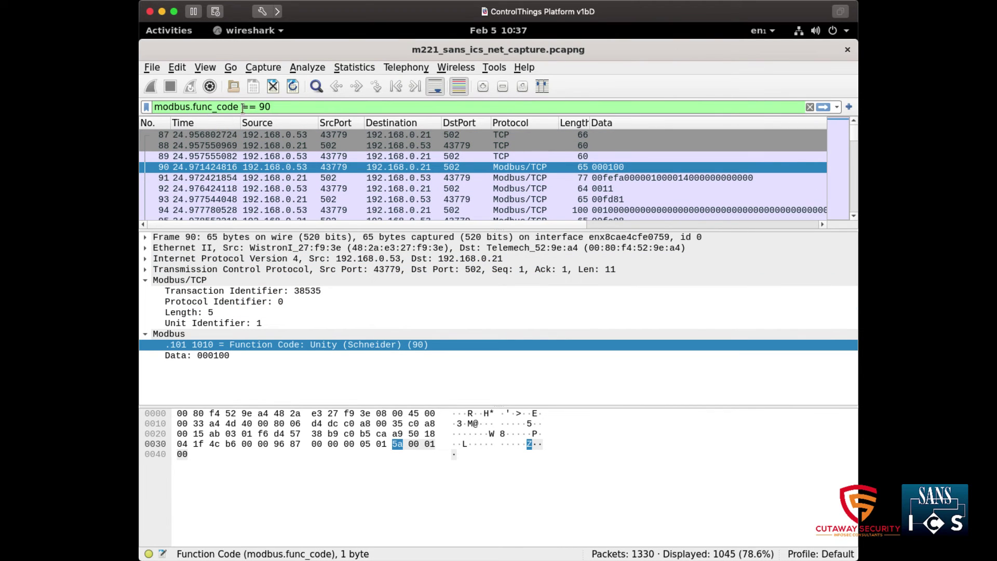
left_click_drag(155, 107, 235, 120)
right_click(220, 107)
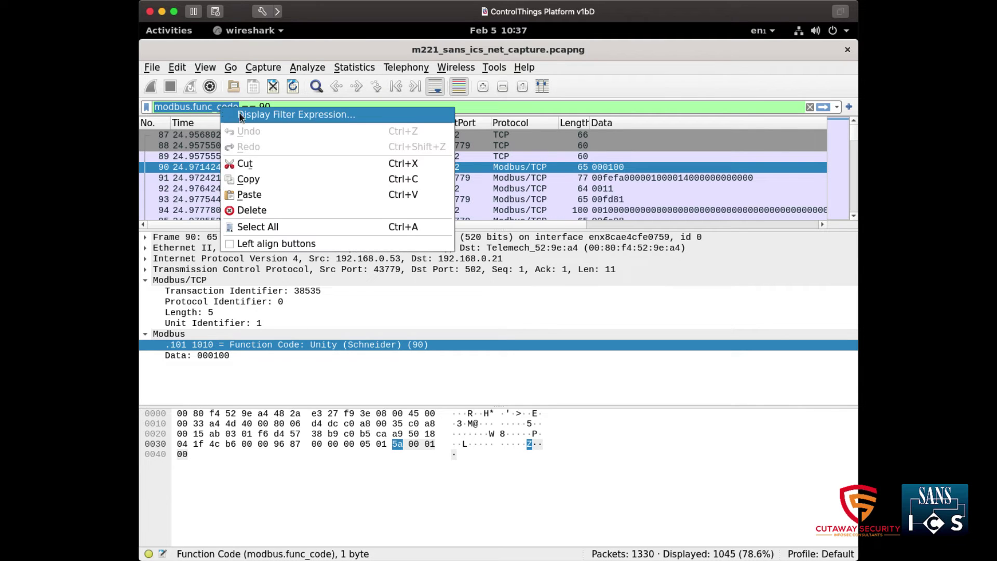
left_click(262, 188)
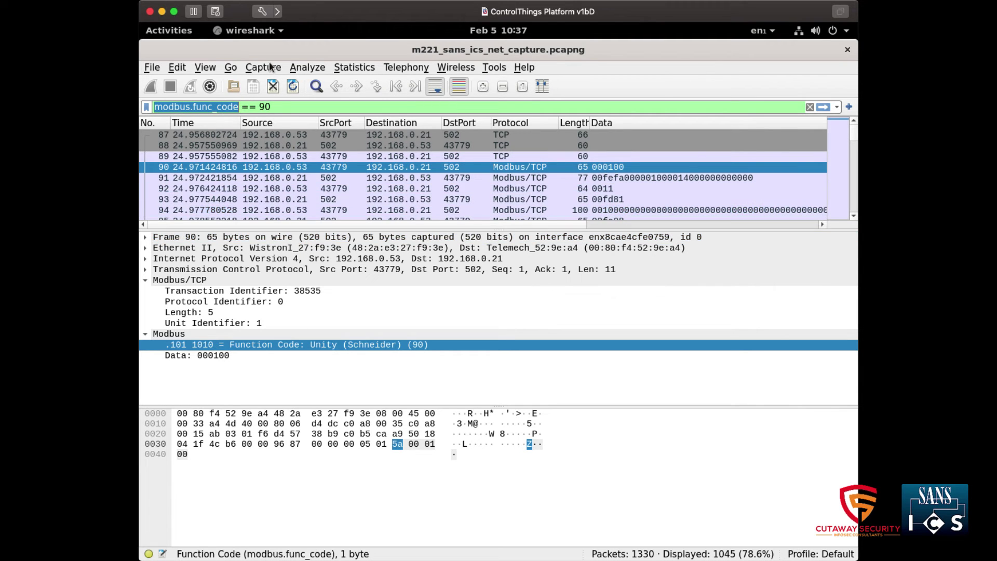
Switch to the text editor notes and copy the full tshark command listed for outputting specific data.
left_click(169, 31)
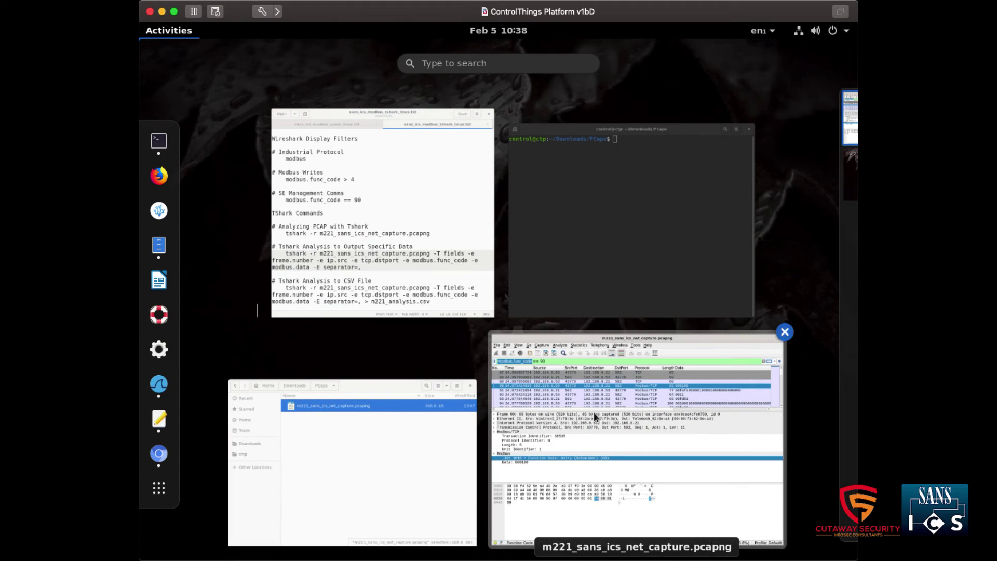
left_click(403, 256)
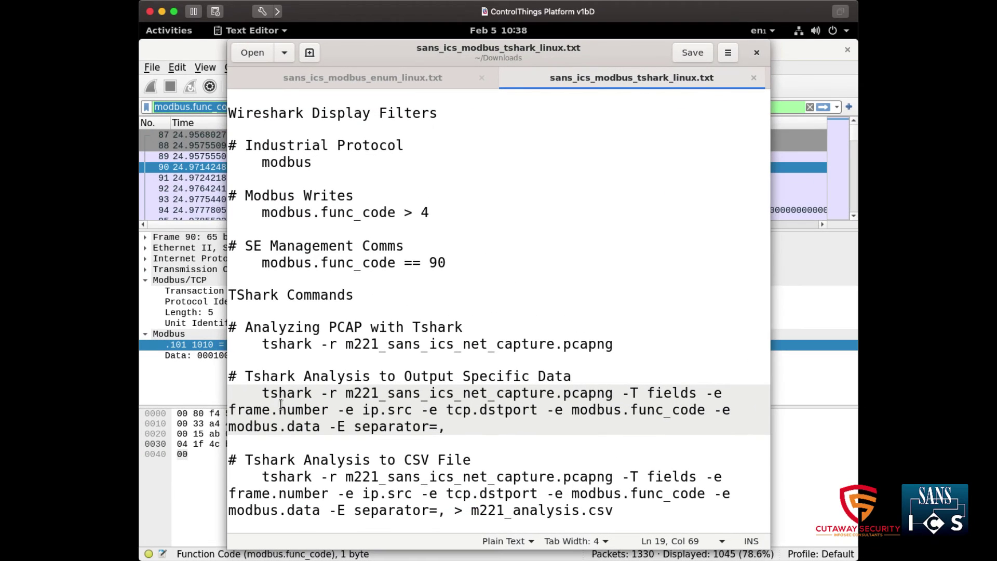
left_click_drag(262, 393, 445, 426)
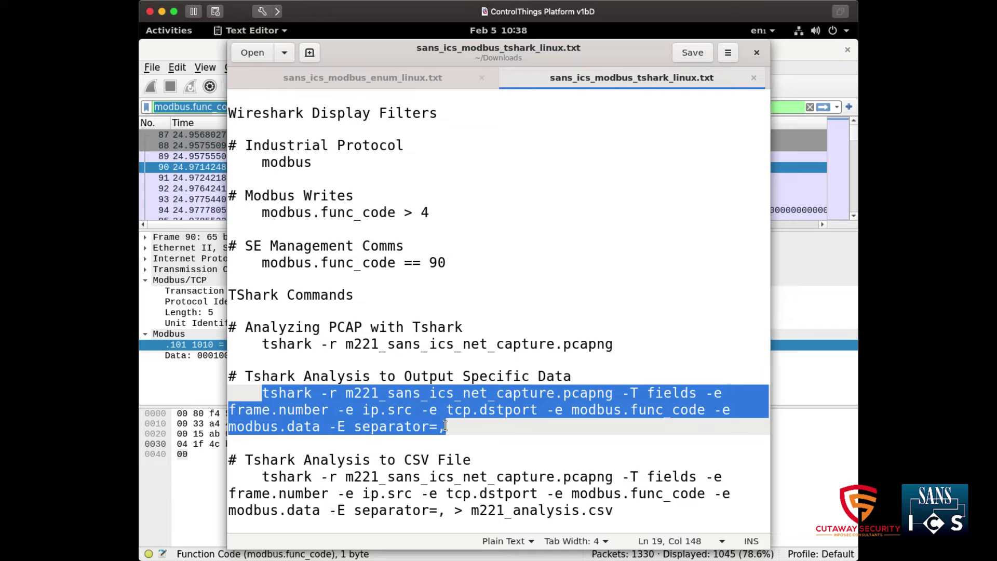
right_click(426, 406)
left_click(473, 459)
Switch to the terminal, paste the copied tshark command with -T fields and -E separator=, and run it.
left_click(172, 30)
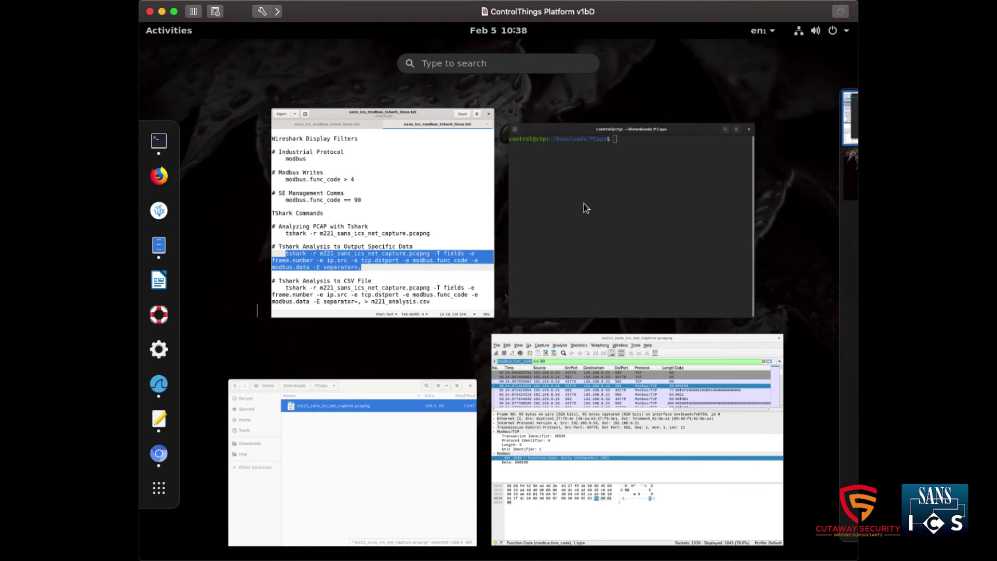
left_click(584, 204)
right_click(513, 186)
left_click(574, 224)
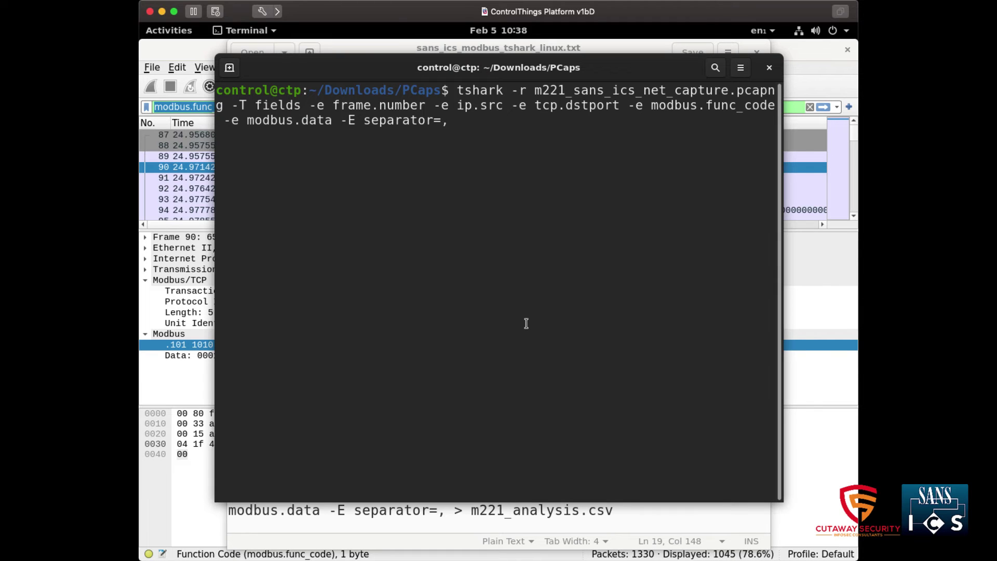
key("Return")
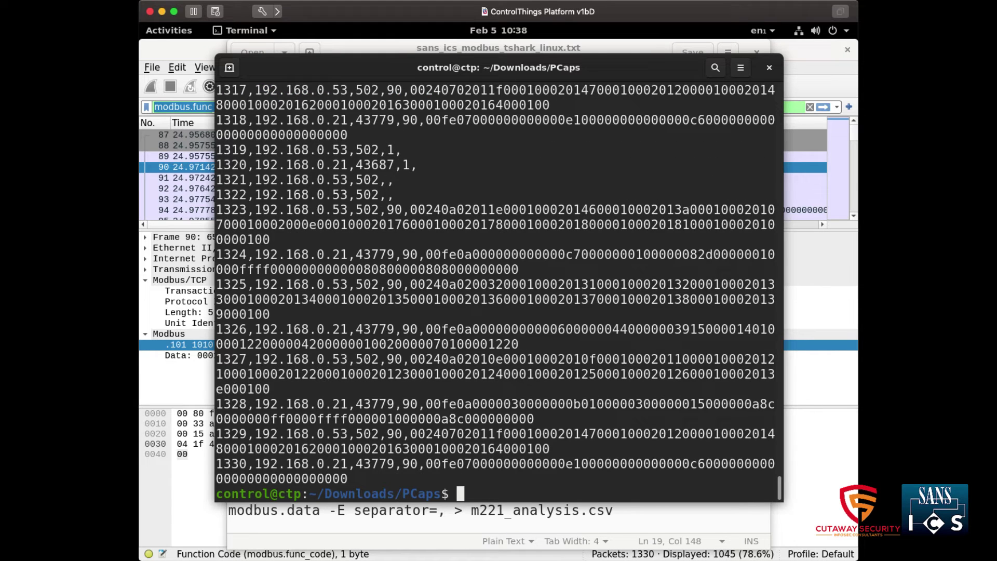
Examine the comma-separated fields of frames 1319 and 1323 in the tshark output, and clear the terminal.
double_click(245, 151)
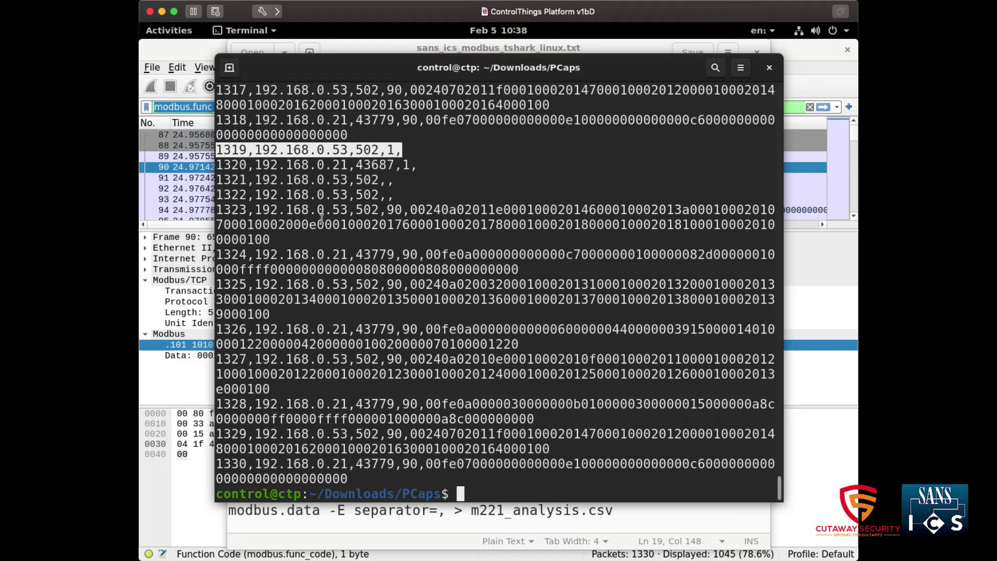
left_click(352, 161)
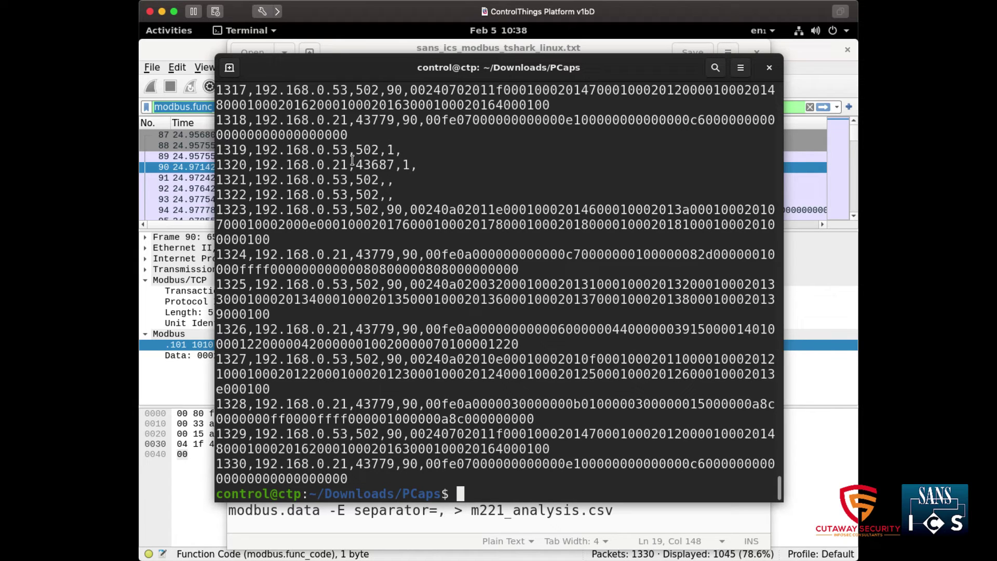
double_click(308, 150)
left_click(350, 150)
double_click(350, 150)
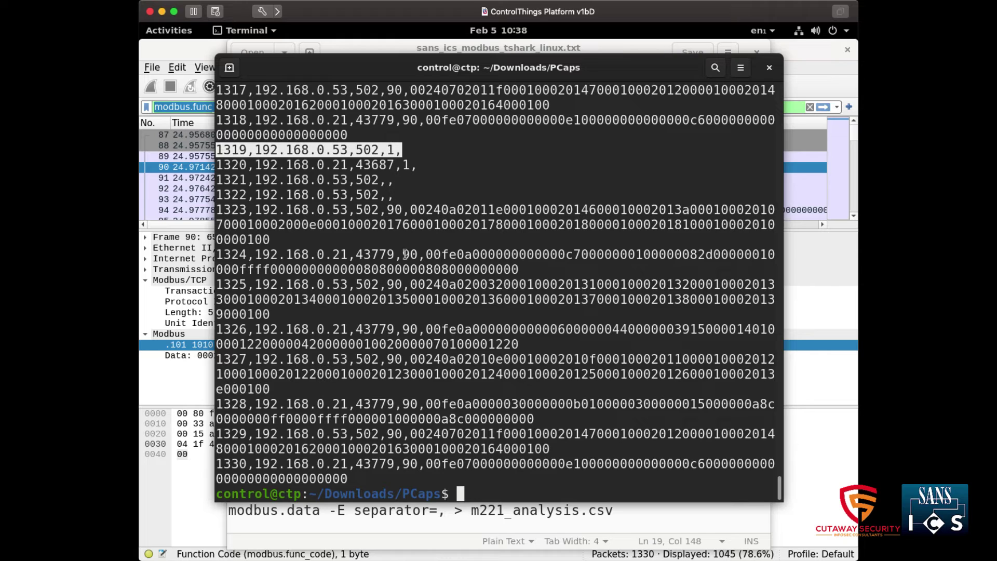
double_click(435, 210)
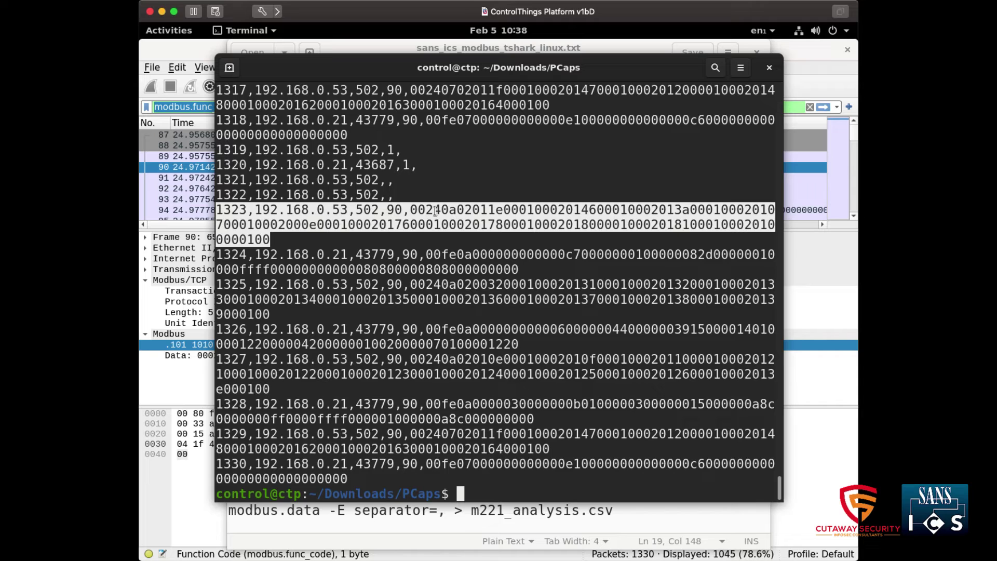
left_click(437, 219)
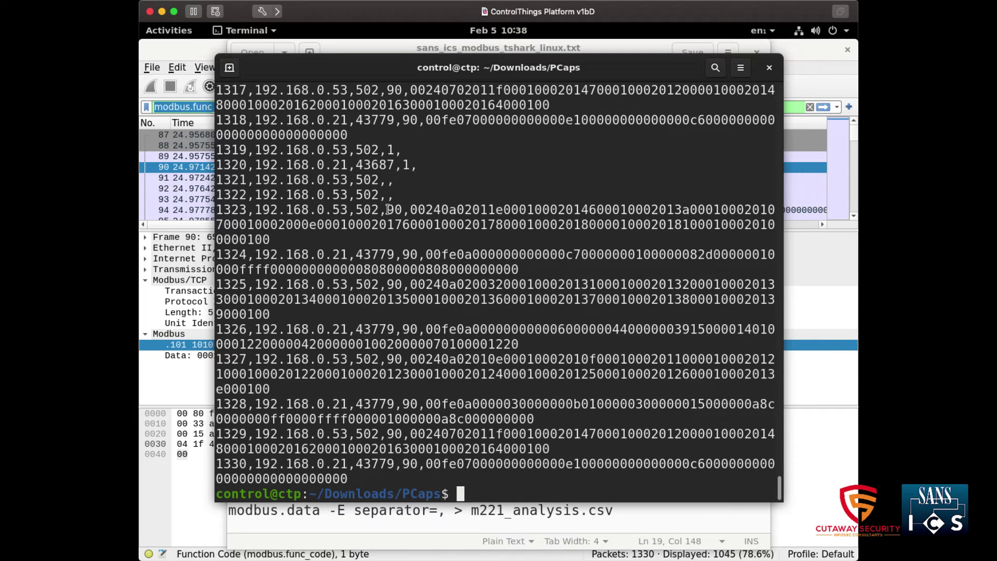
left_click_drag(388, 209, 397, 236)
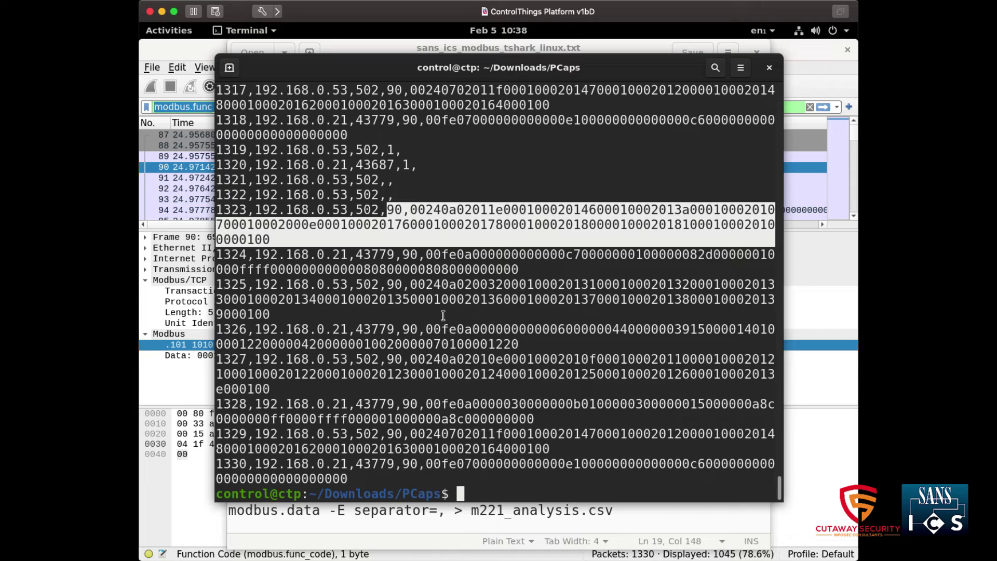
left_click(414, 327)
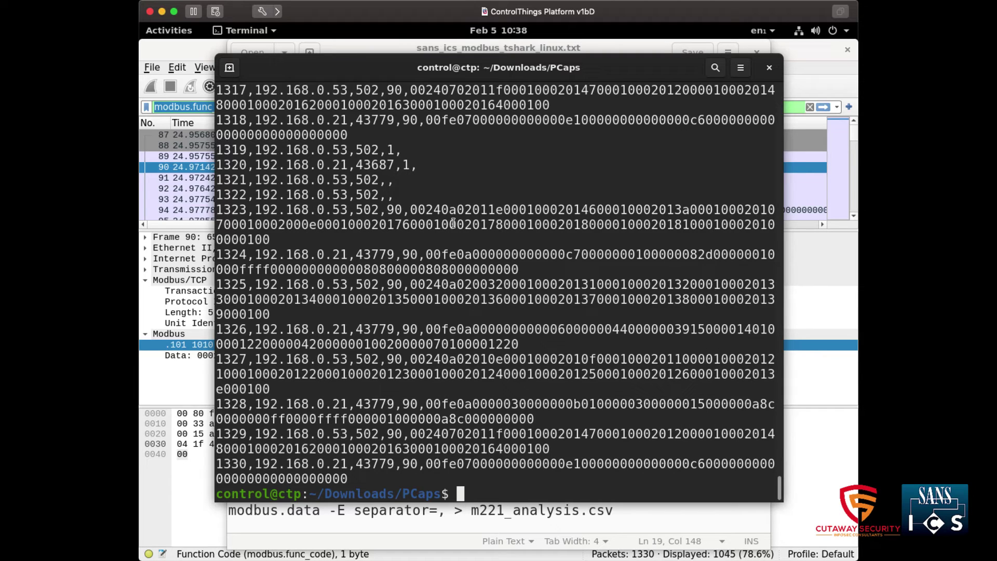
type("clear")
key("Return")
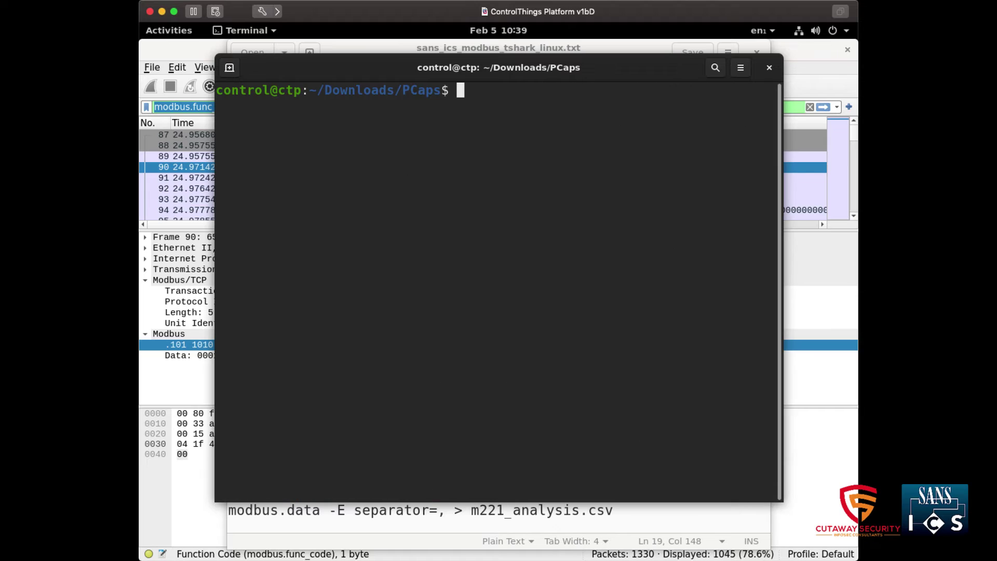
Rerun the tshark -T fields command with its output redirected to m221_analysis.csv, and list the folder's files.
key("Up")
key("Up")
type("> ")
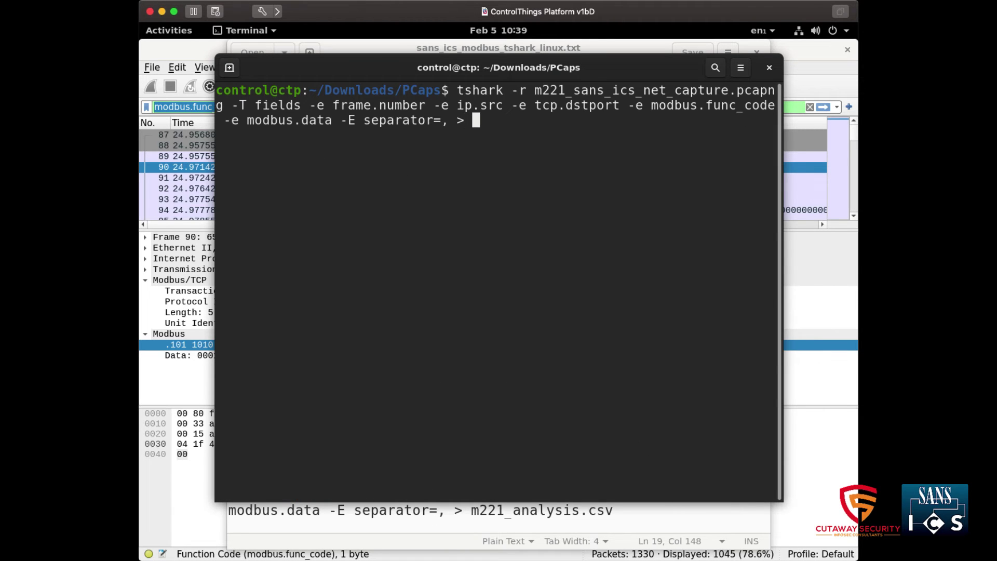
type("m221_analysis")
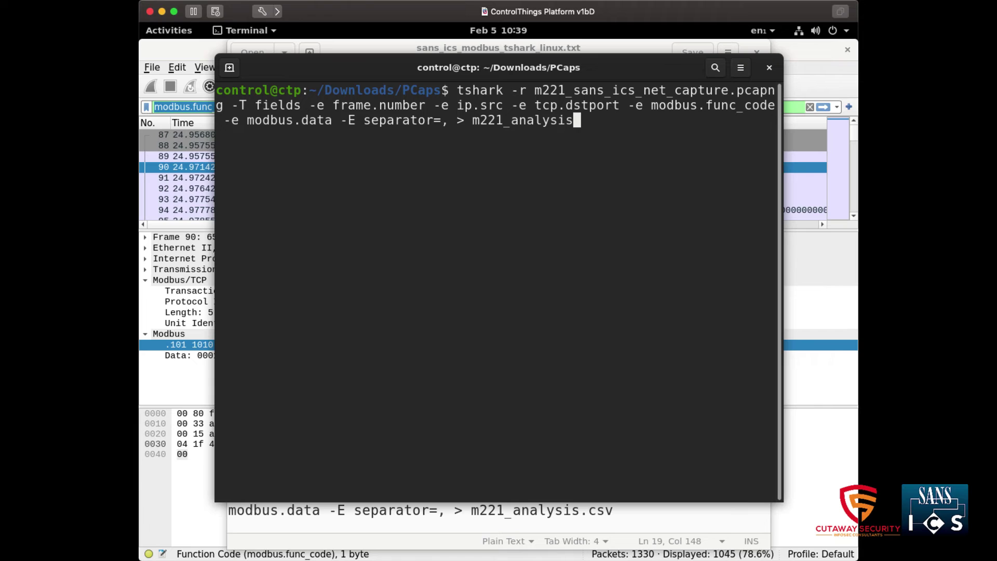
type(".csv")
key("Return")
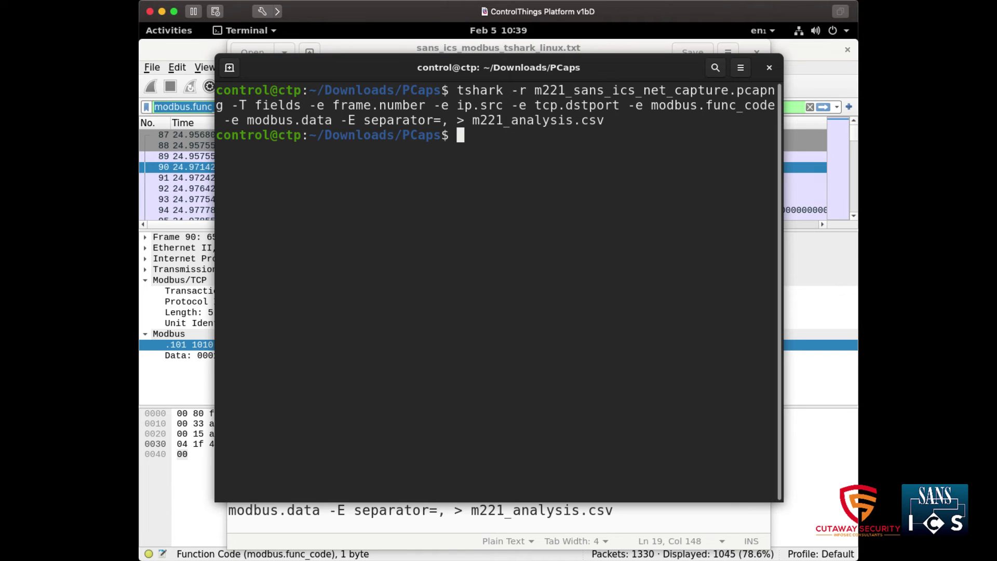
type("ls")
key("Return")
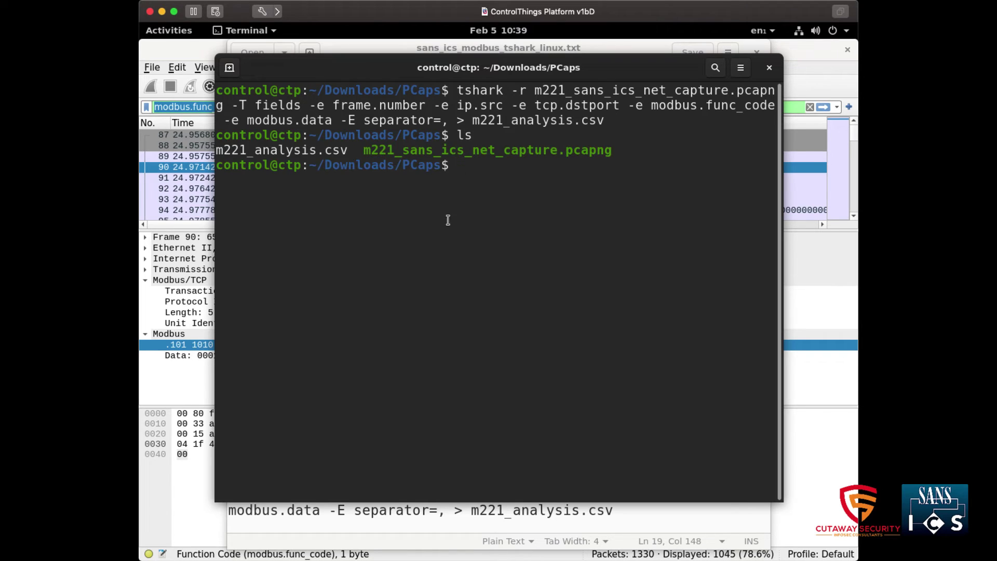
Switch to the file manager and open m221_analysis.csv from the PCaps folder.
left_click(164, 35)
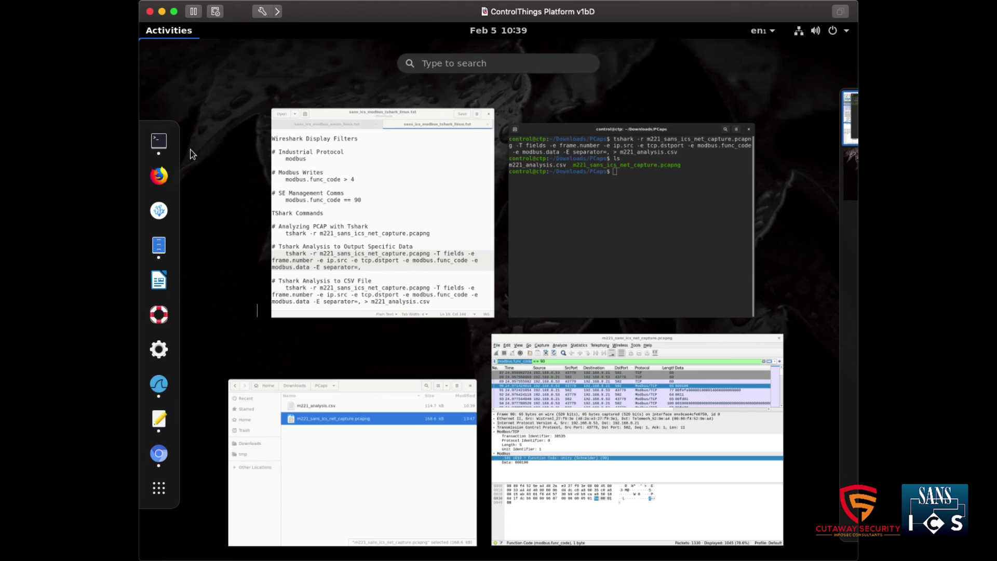
left_click(336, 459)
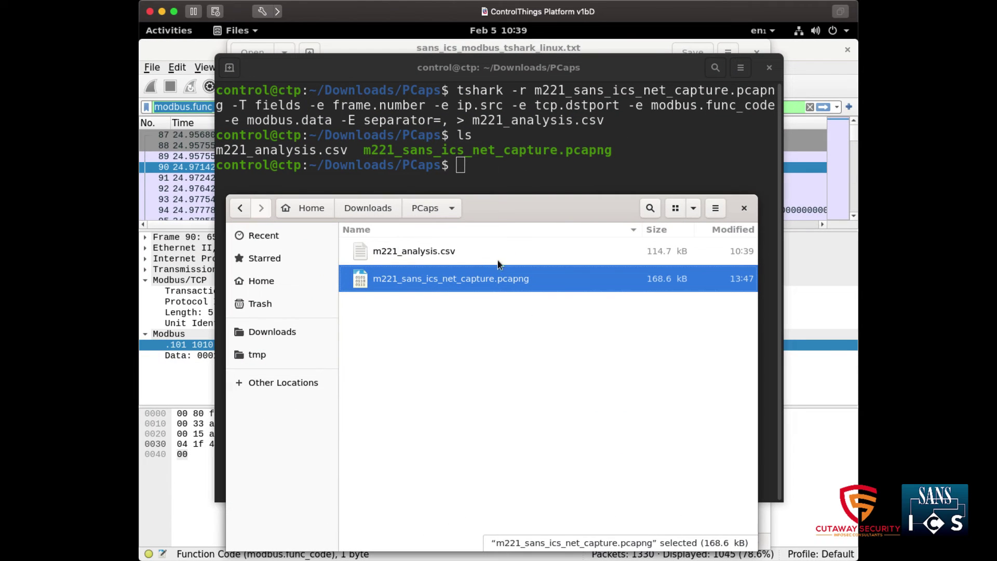
left_click(480, 257)
double_click(425, 253)
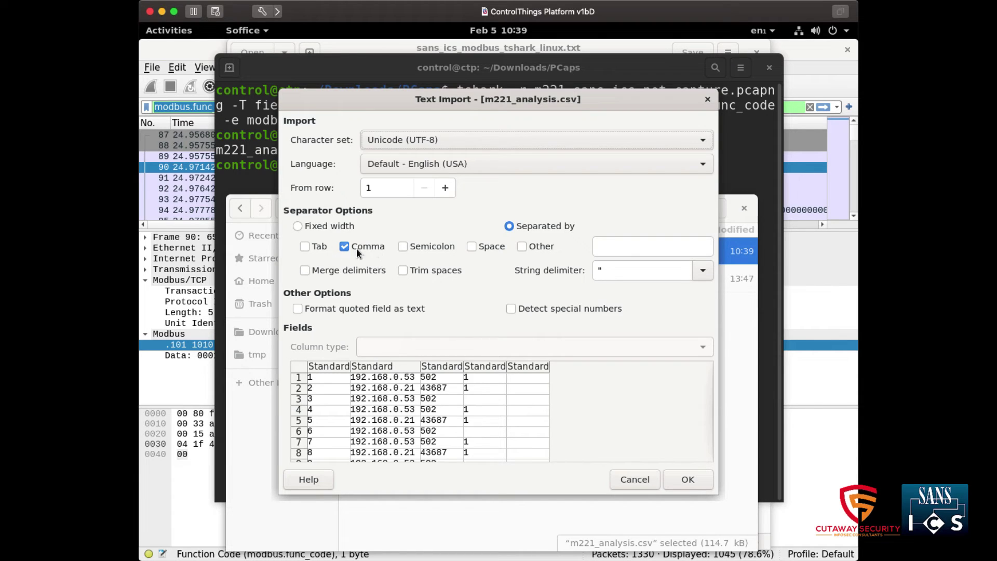
In the text import settings, set the column type of the first three columns to Text.
left_click(339, 378)
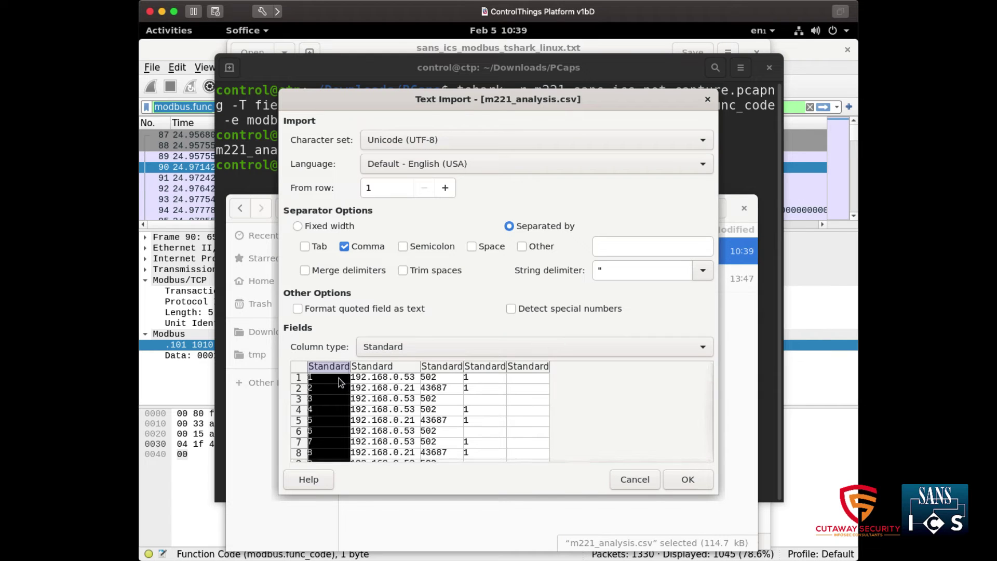
left_click(381, 346)
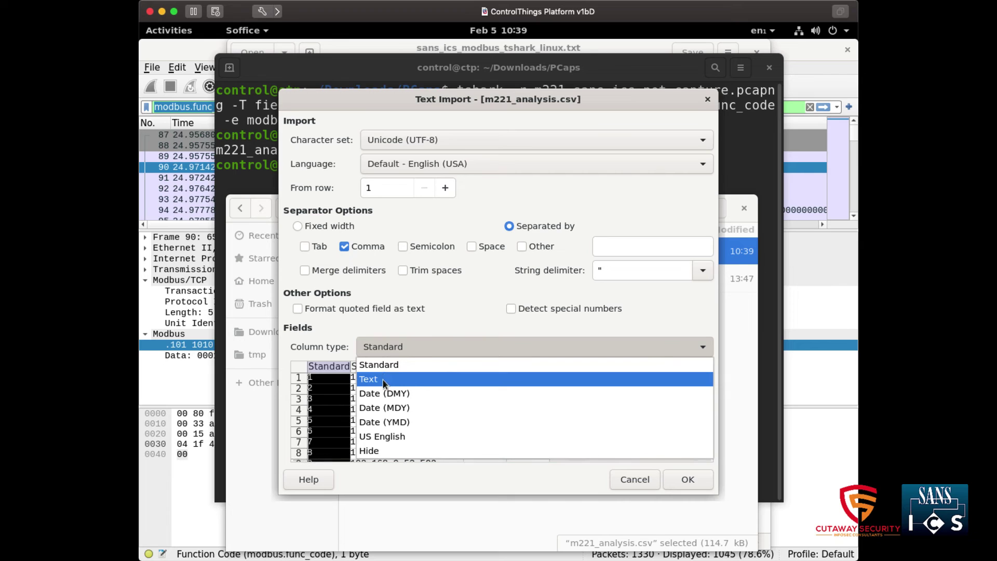
left_click(416, 379)
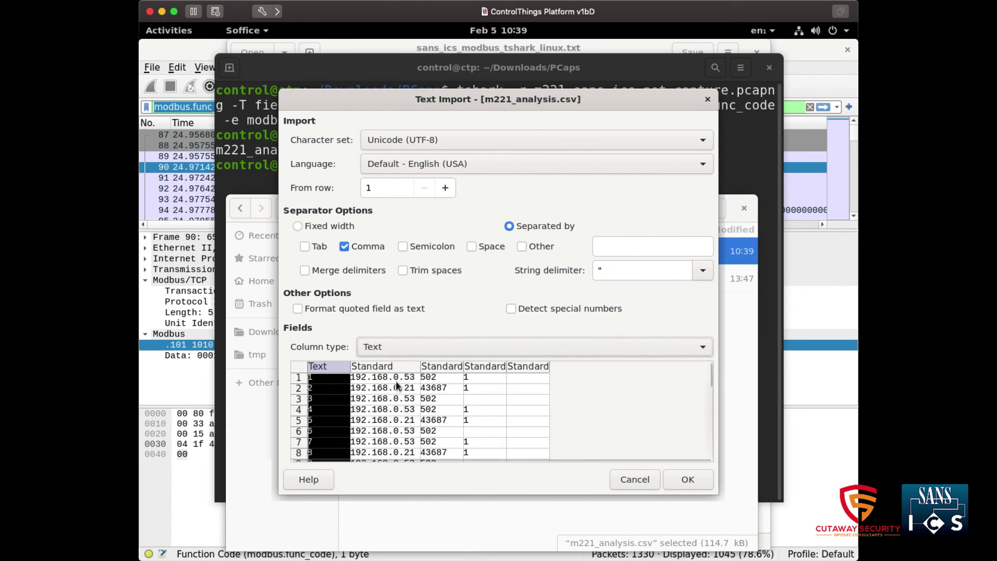
left_click(400, 383)
left_click(415, 345)
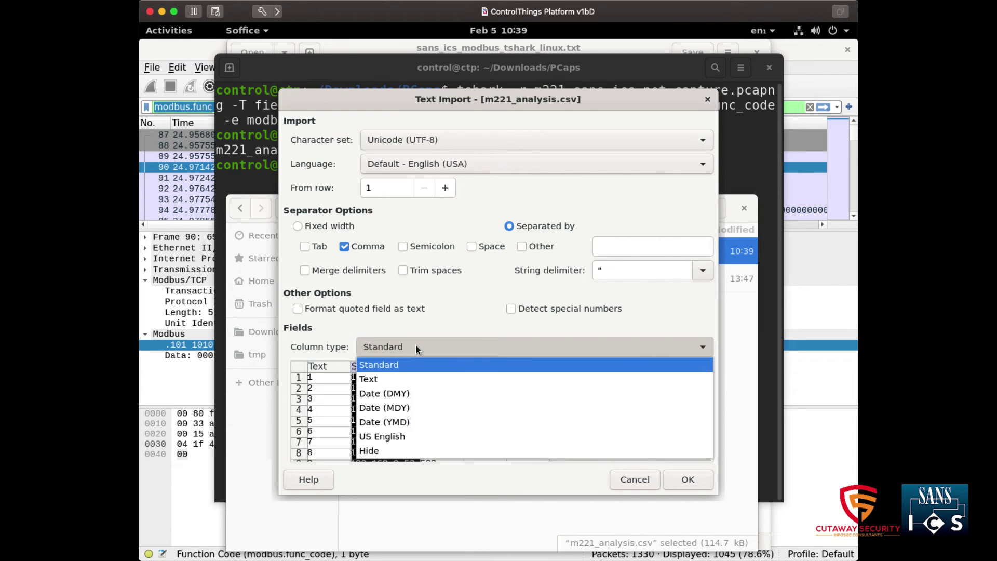
left_click(405, 378)
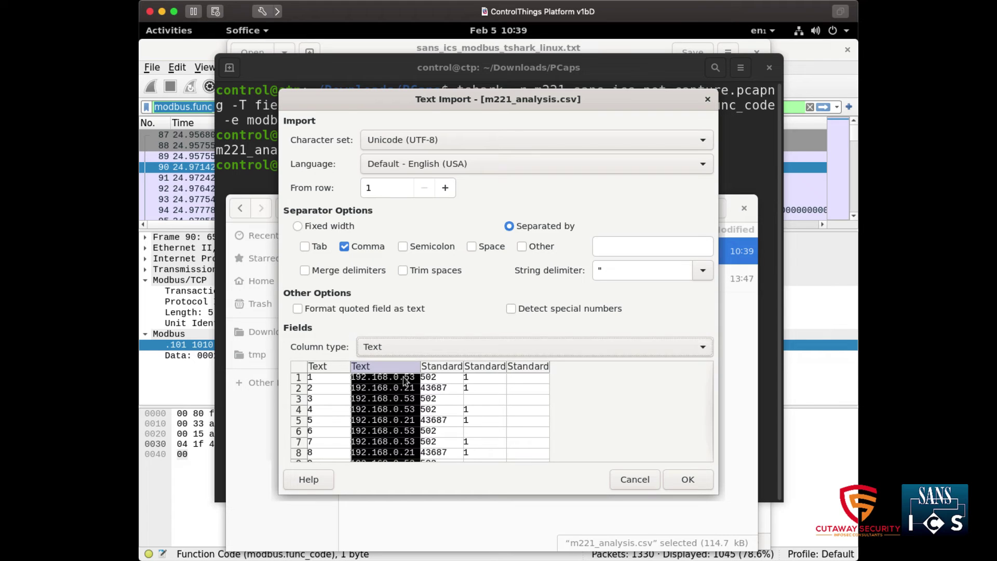
left_click(433, 382)
left_click(445, 346)
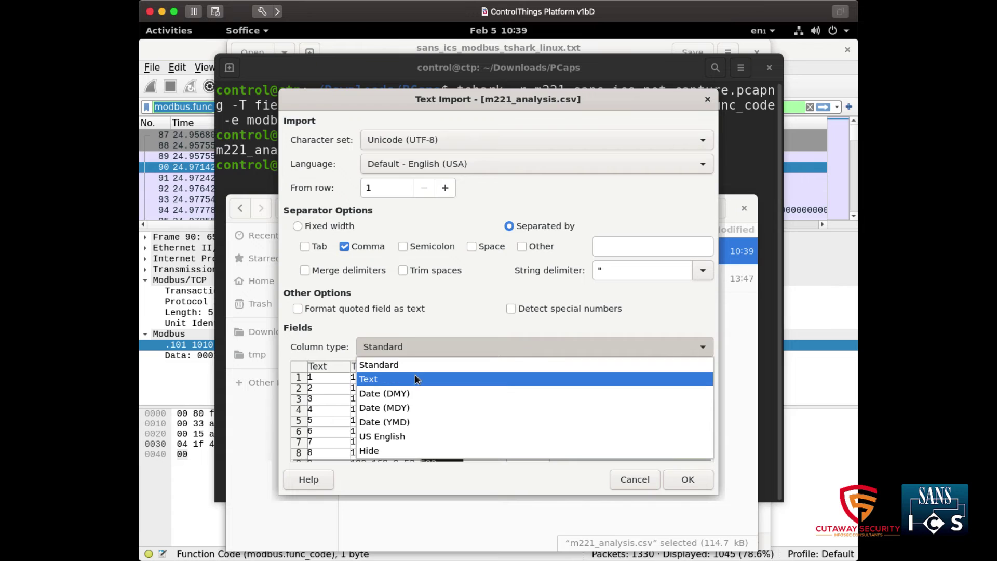
left_click(415, 377)
Set the column type of the fourth and fifth columns to Text, and import the CSV file.
left_click(477, 377)
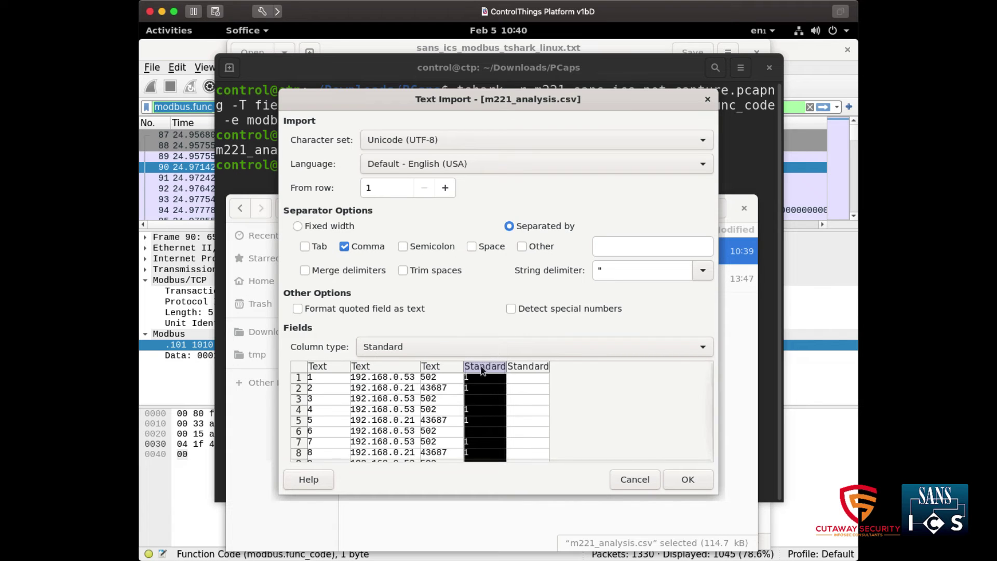
left_click(483, 345)
left_click(454, 379)
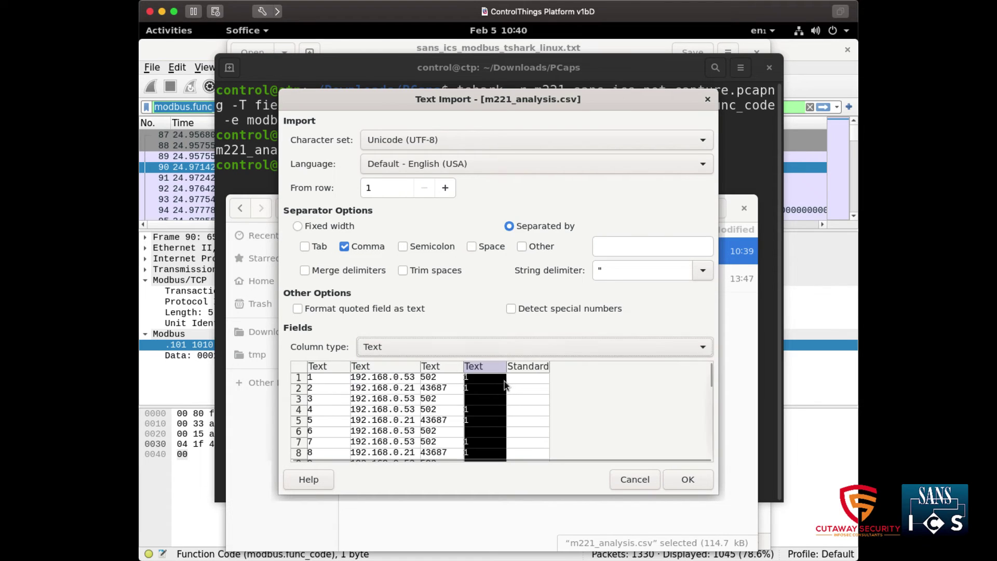
left_click(524, 377)
left_click(523, 350)
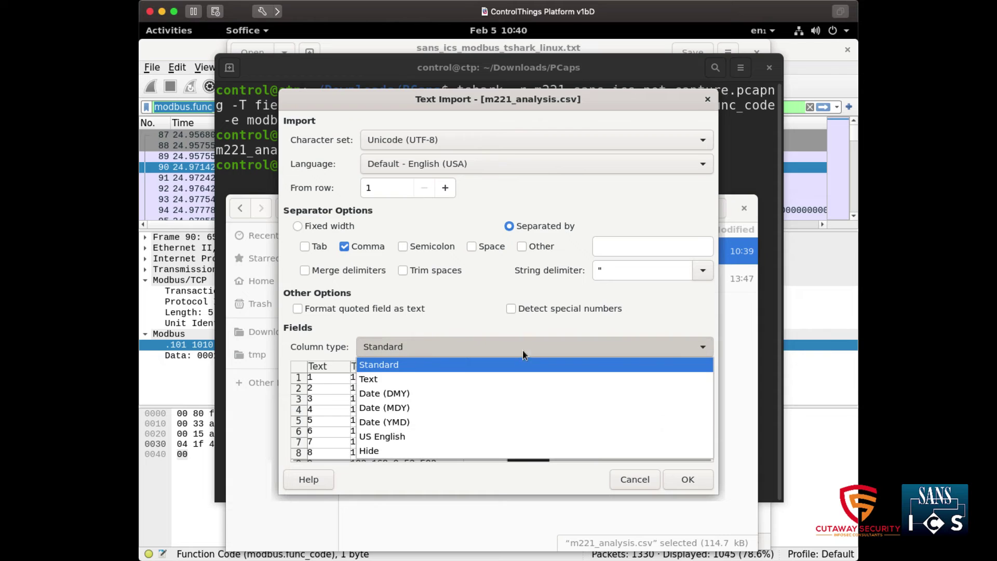
left_click(386, 377)
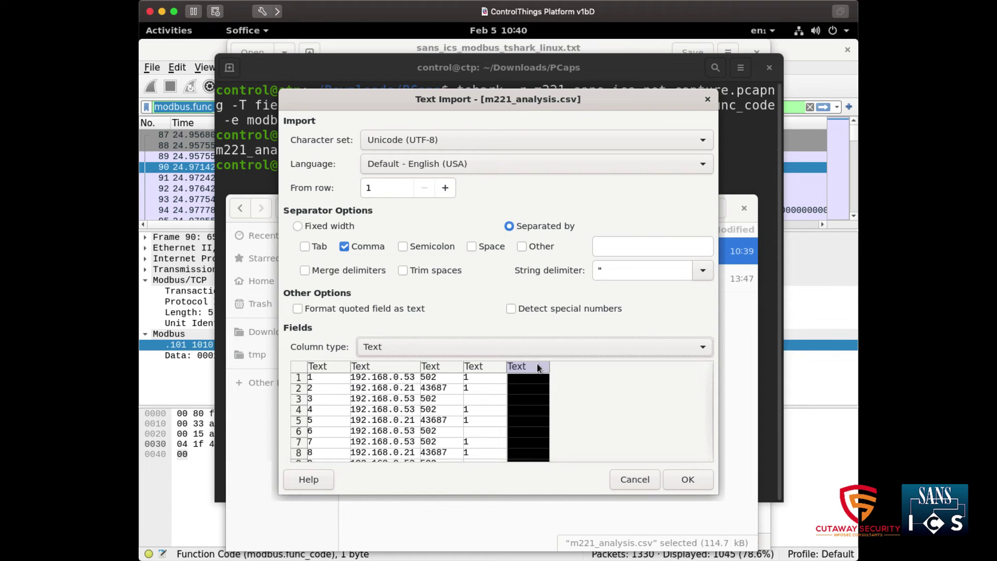
left_click(678, 483)
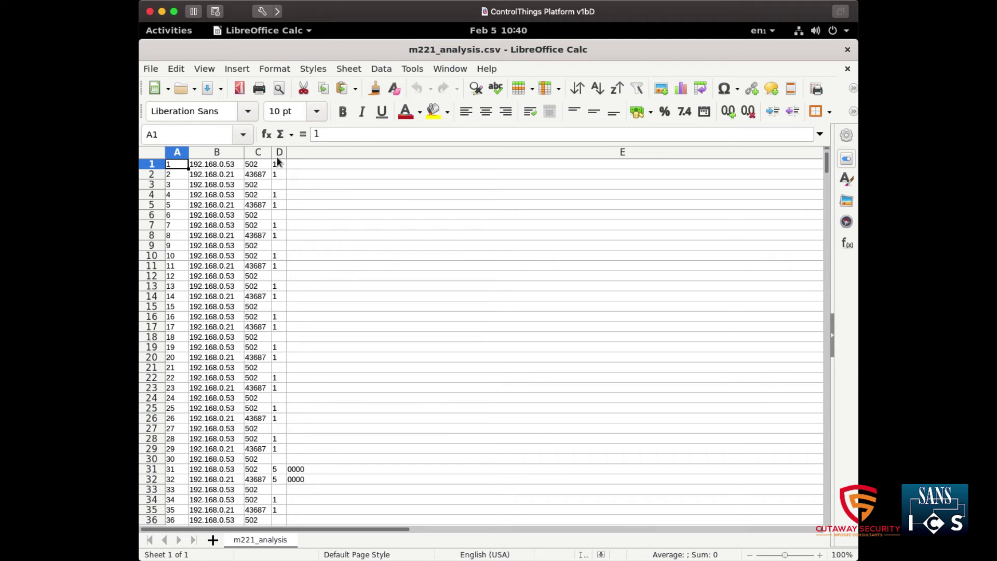
Examine the function codes and data down the sheet, including cell D66 and the source address and function code in row 665.
scroll(428, 293, "down", 18)
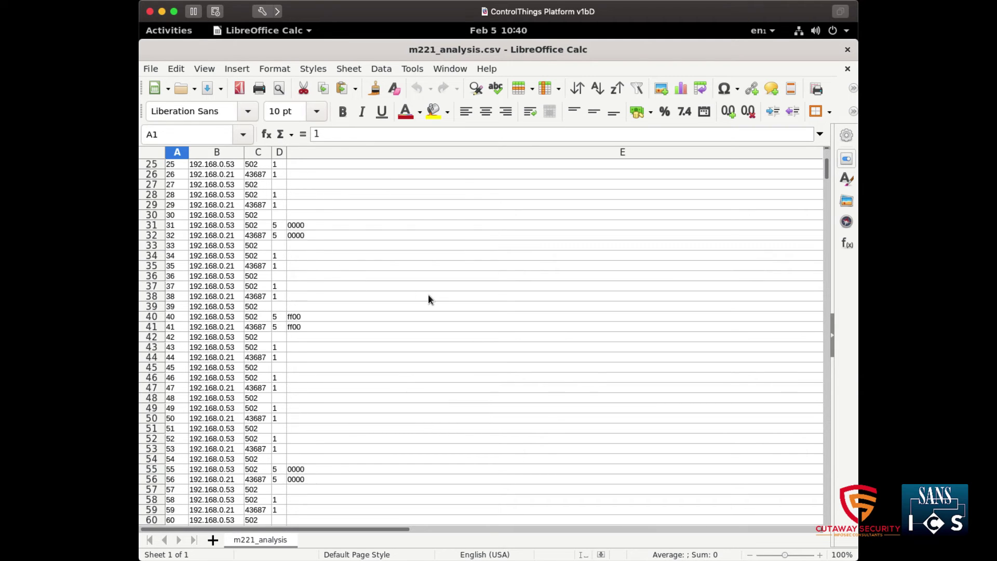
scroll(428, 294, "down", 5)
scroll(428, 294, "up", 6)
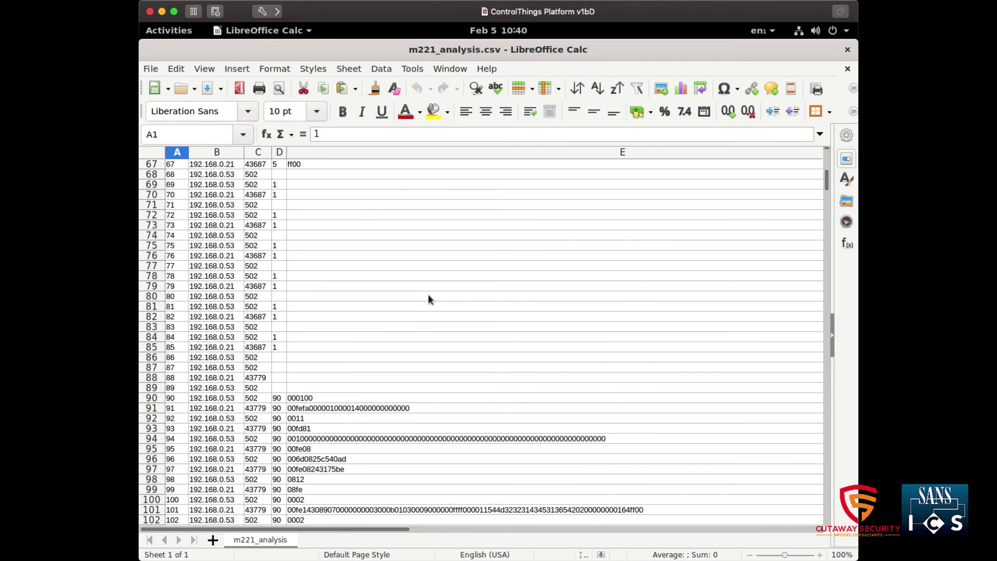
left_click(278, 306)
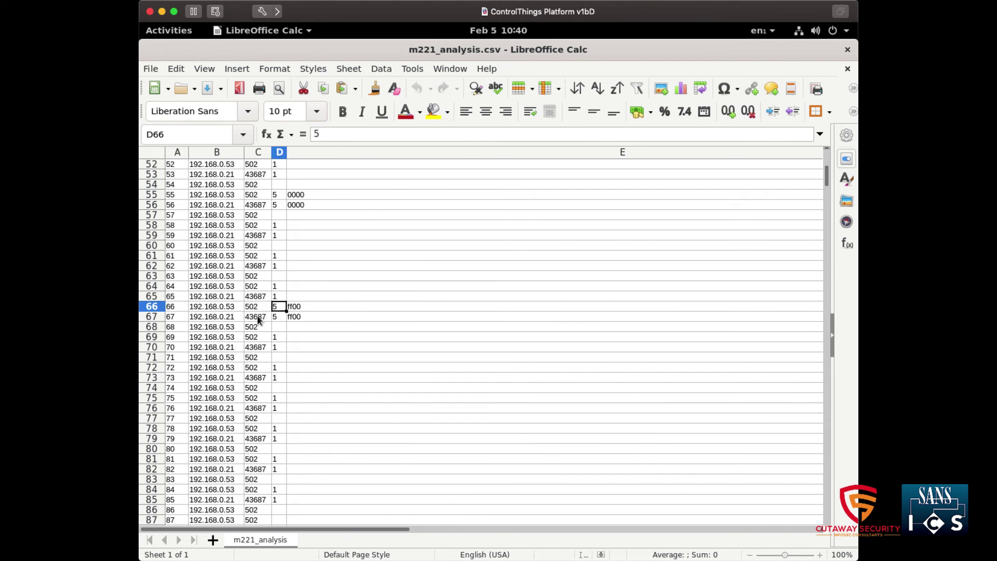
scroll(483, 433, "down", 11)
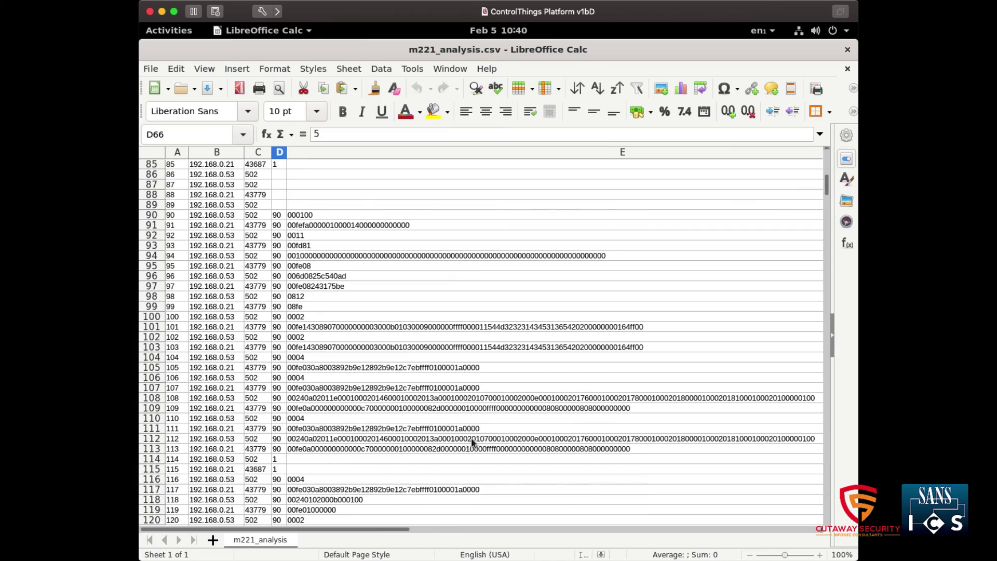
scroll(304, 353, "down", 20)
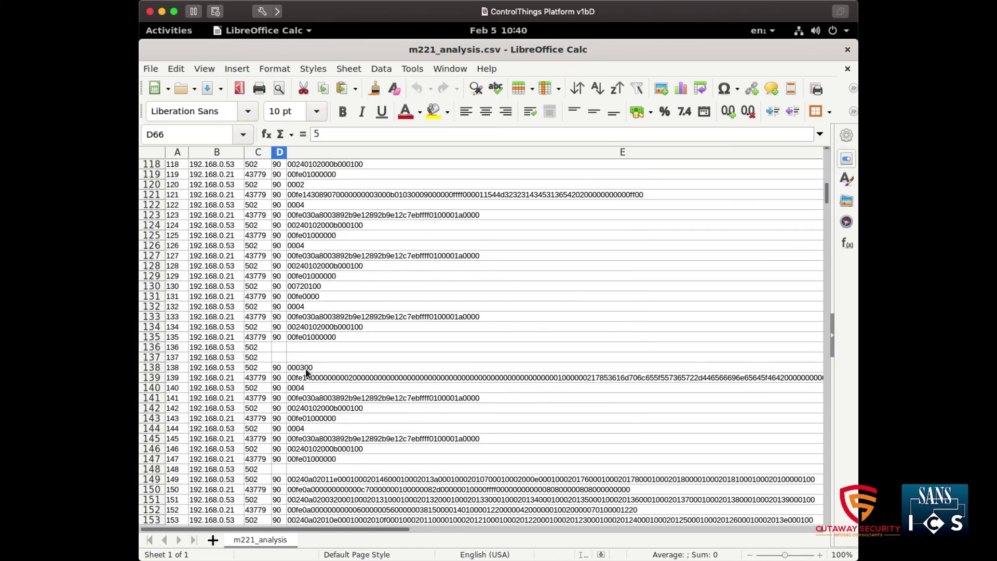
scroll(306, 372, "down", 10)
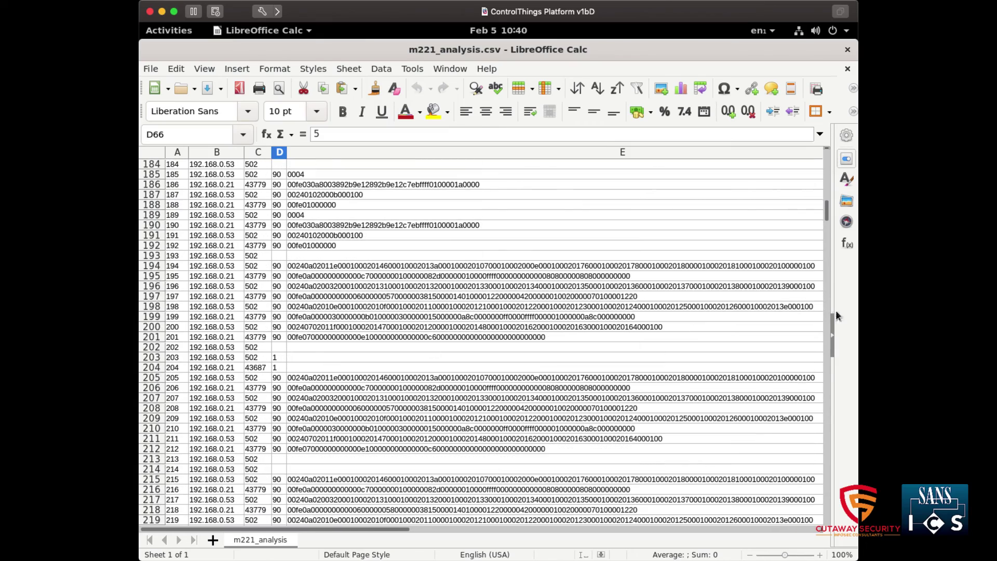
left_click_drag(826, 221, 826, 338)
left_click(219, 238)
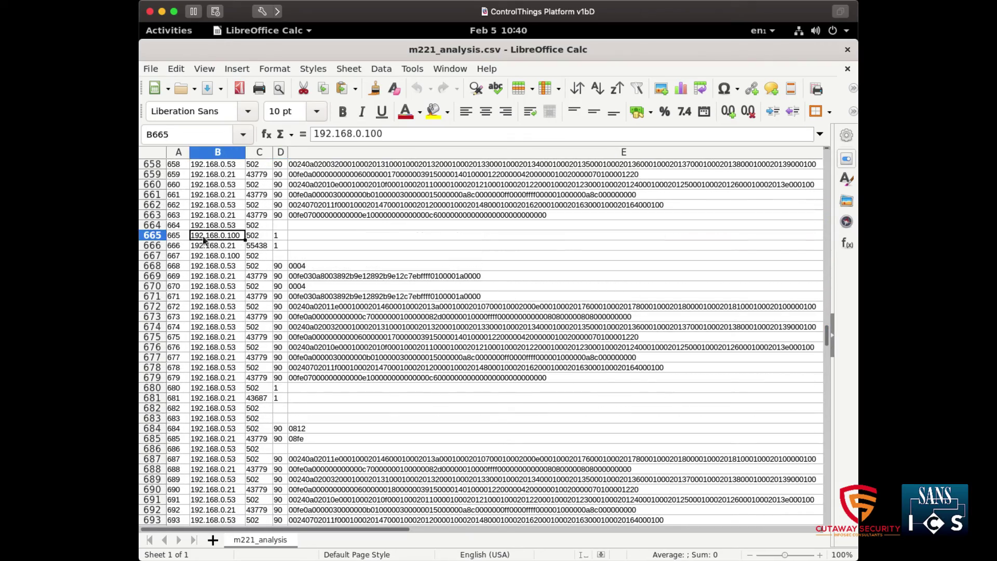
left_click(275, 236)
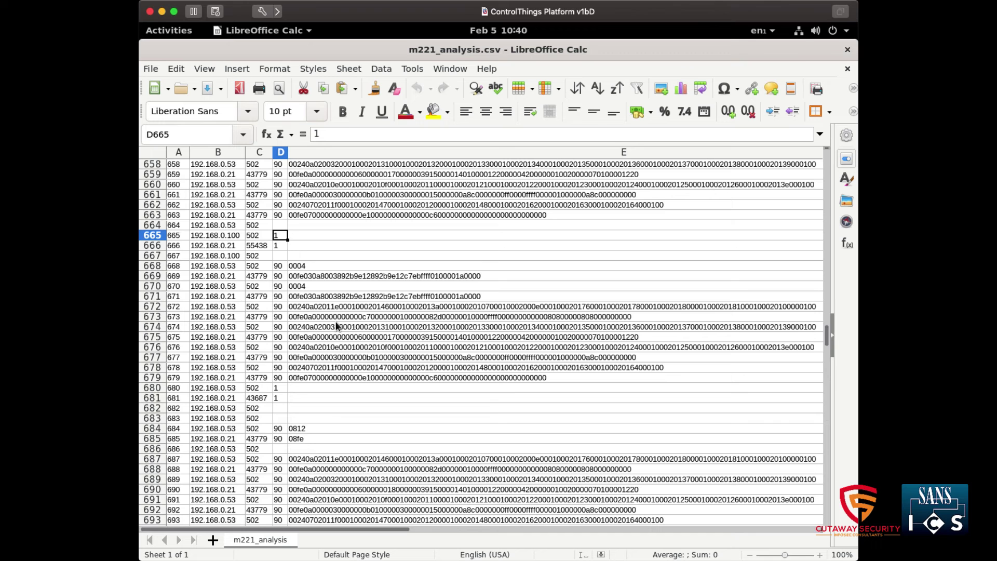
scroll(352, 306, "down", 4)
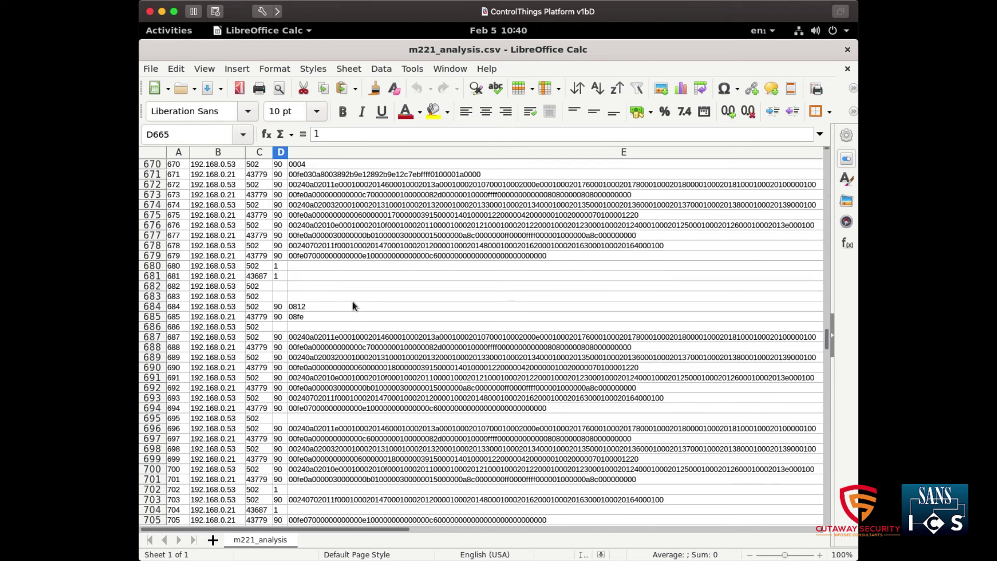
scroll(370, 265, "up", 3)
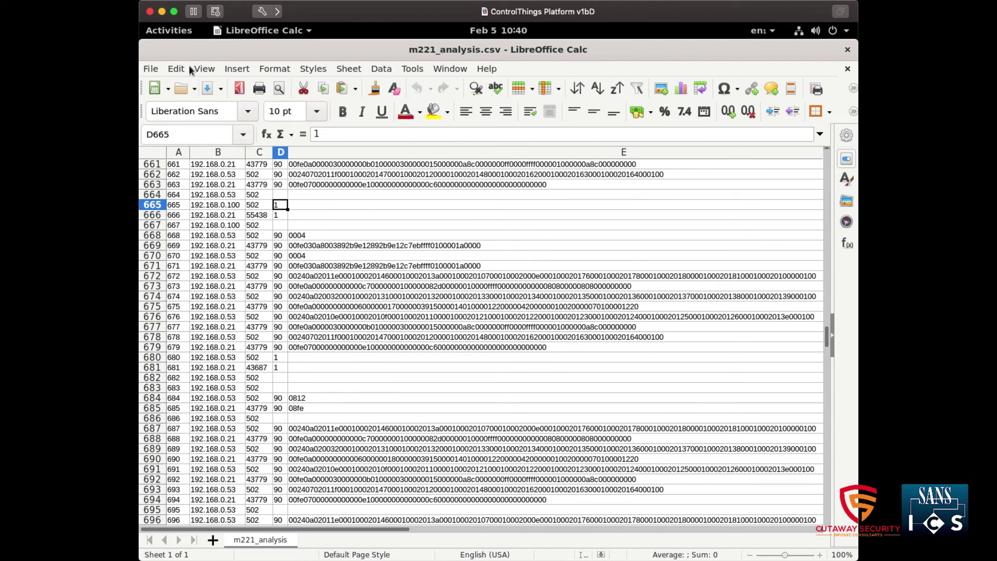
Switch to Wireshark and prepare a display filter from the source address in packet 90's Internet Protocol details.
left_click(187, 36)
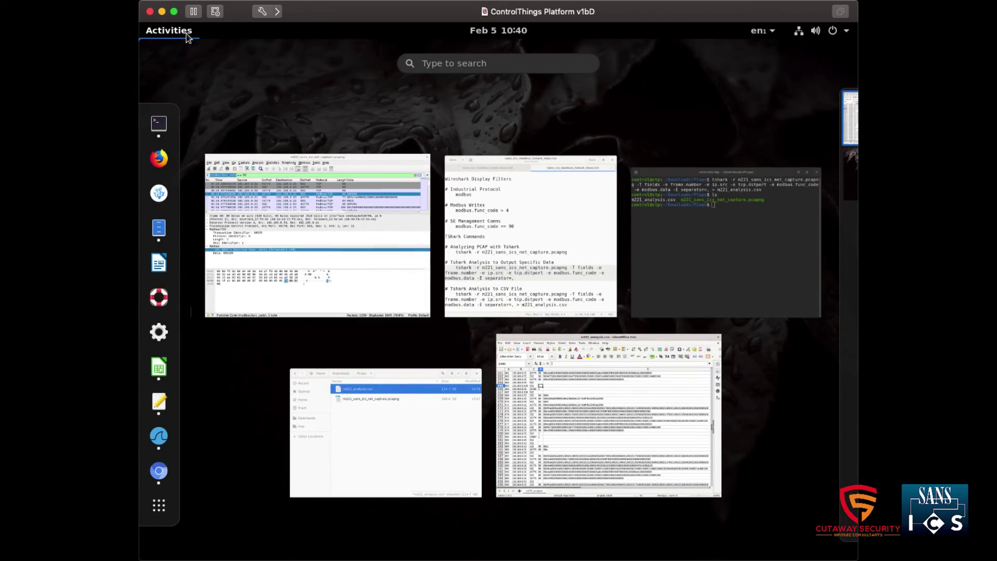
left_click(369, 251)
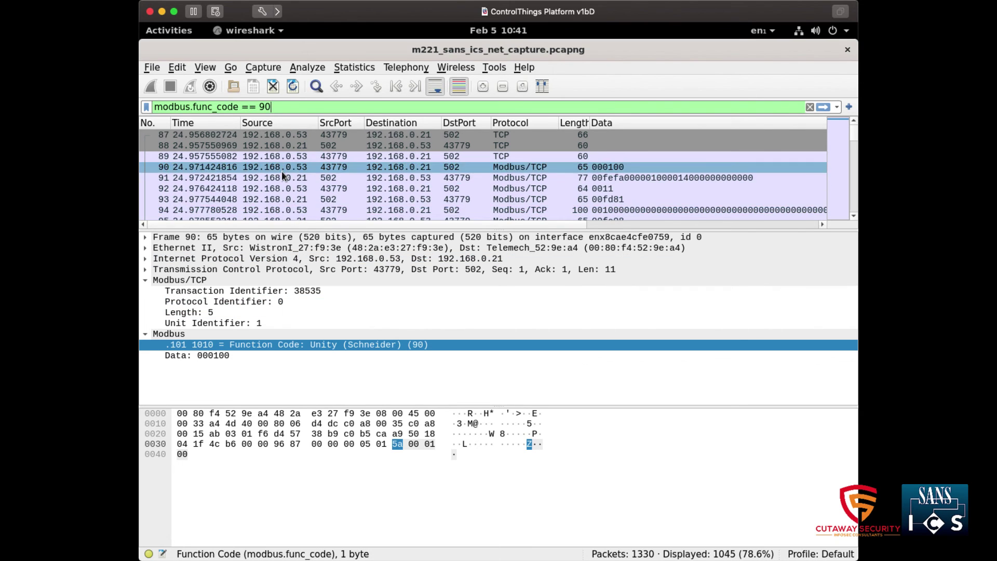
scroll(282, 170, "down", 10)
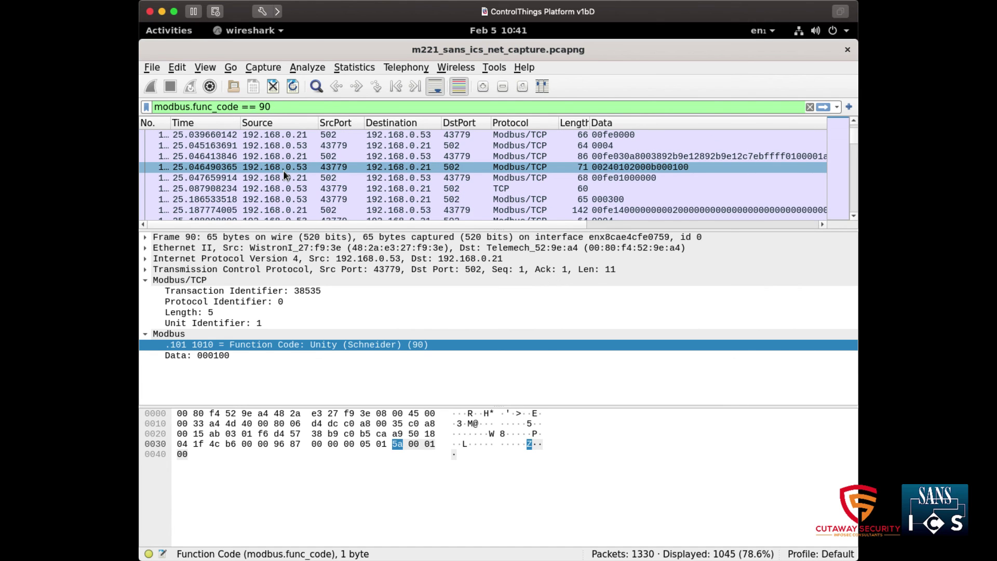
left_click(382, 259)
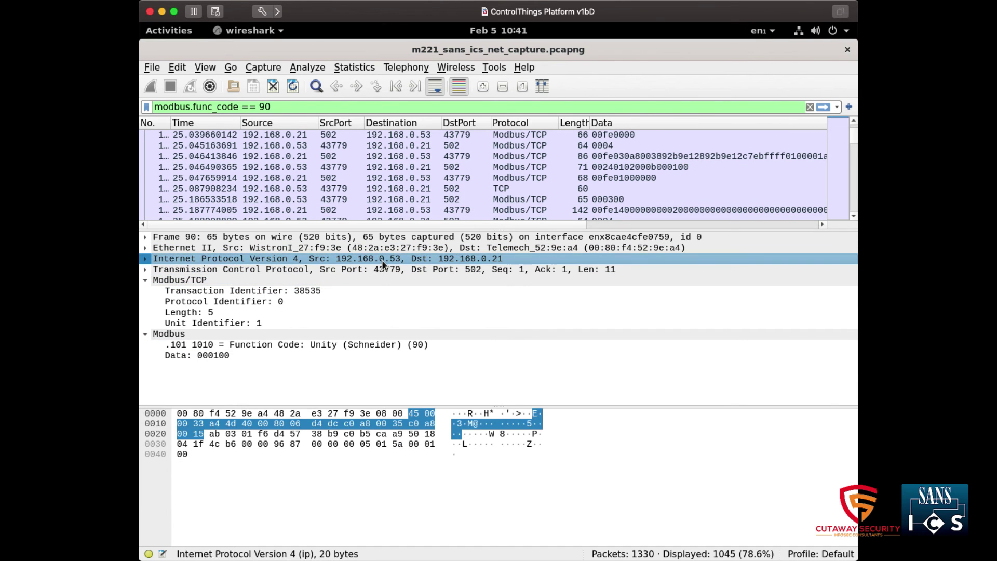
left_click(146, 281)
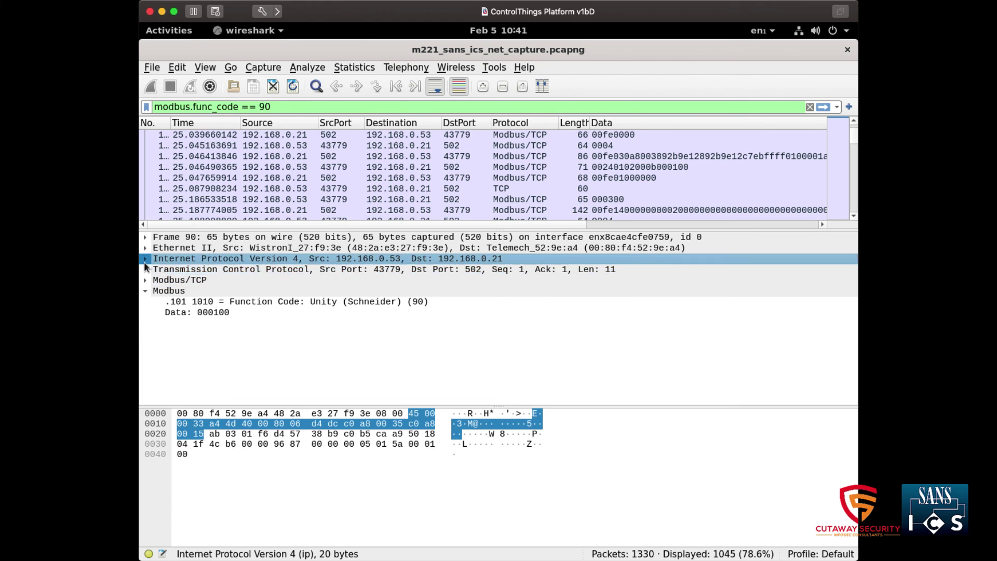
left_click(145, 258)
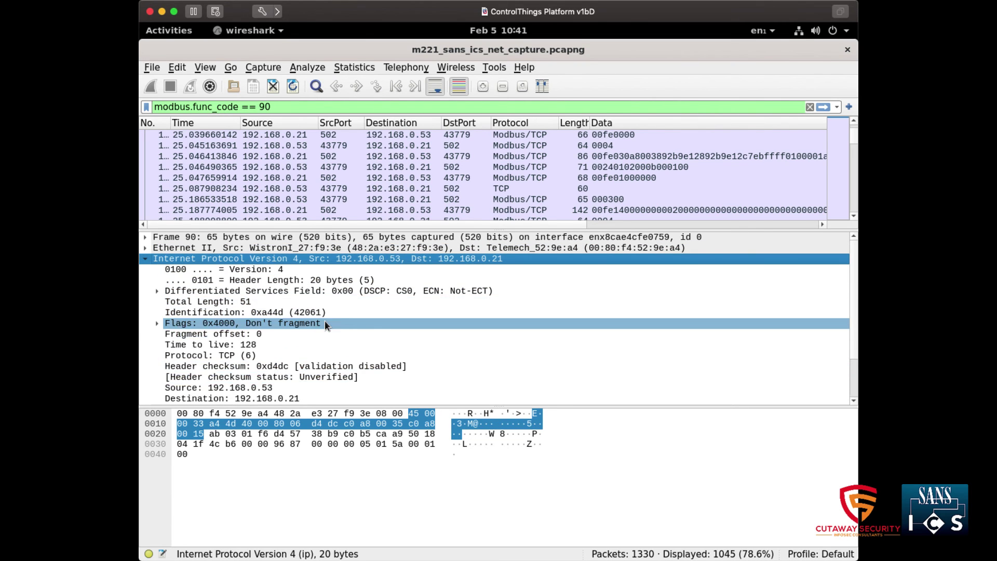
scroll(327, 332, "down", 2)
right_click(258, 333)
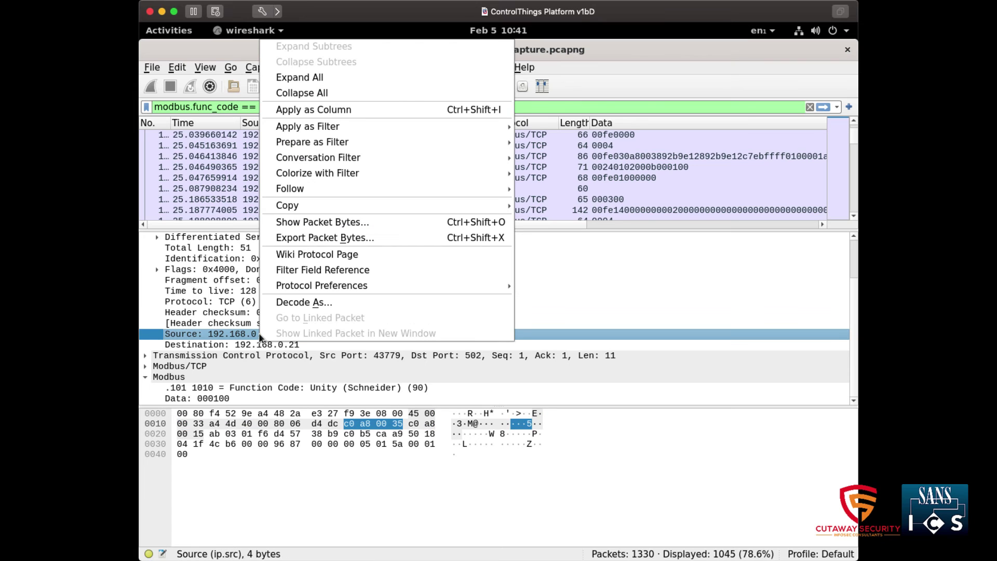
mouse_move(315, 140)
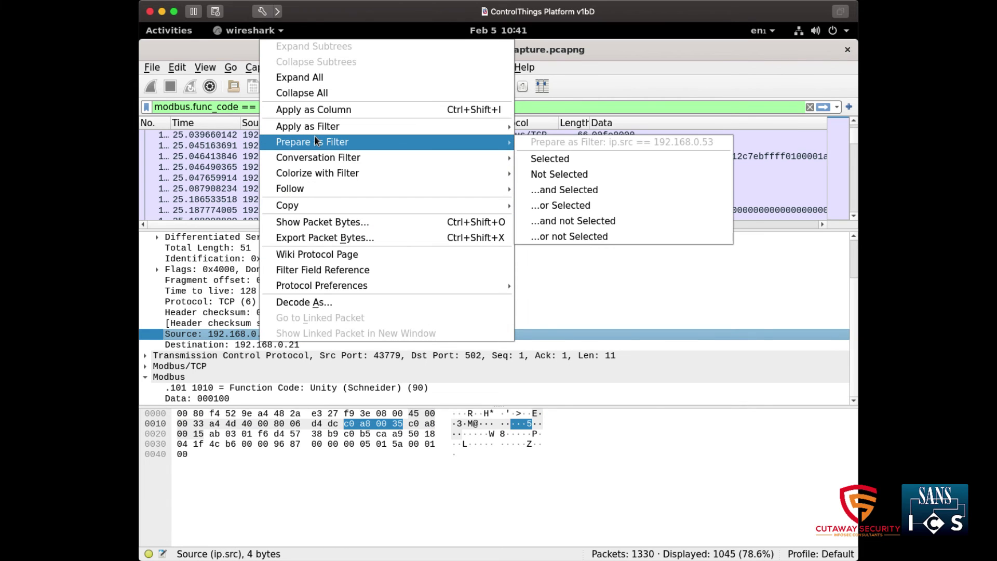
left_click(556, 159)
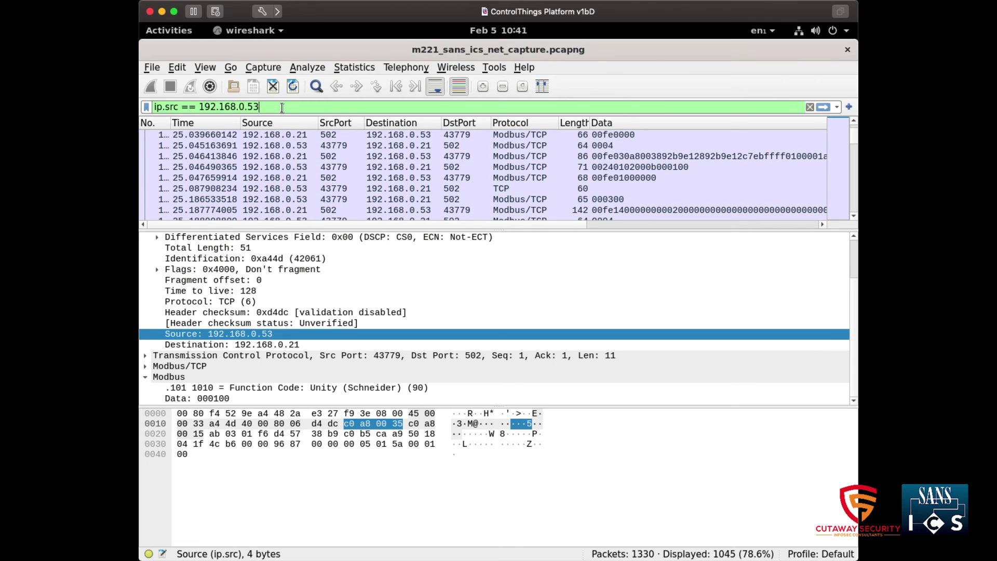
Change the display filter to ip.addr == 192.168.0.100 and apply it.
key("BackSpace")
key("BackSpace")
type("100")
left_click(178, 108)
key("BackSpace")
key("BackSpace")
key("BackSpace")
type("addr")
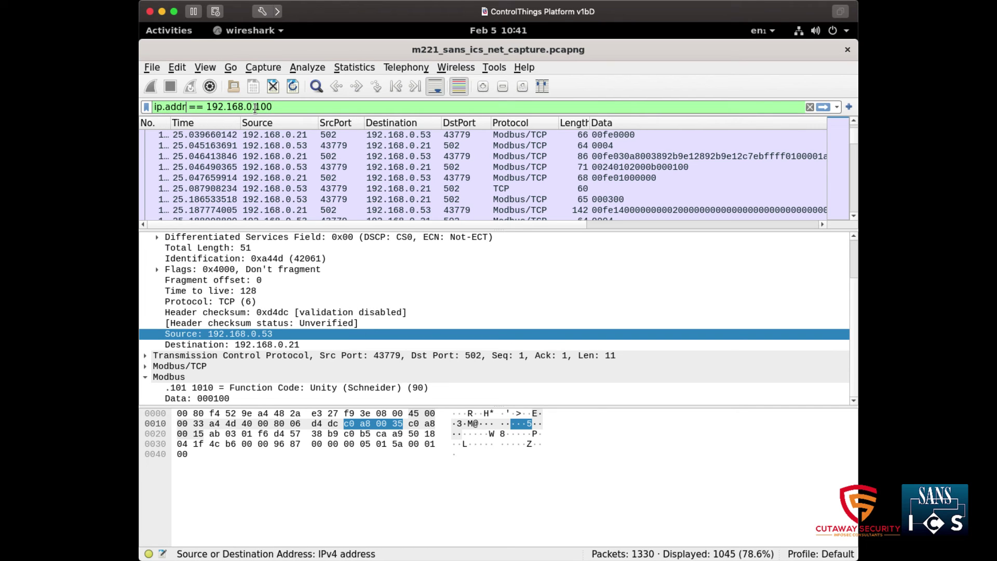
left_click(281, 107)
key("Return")
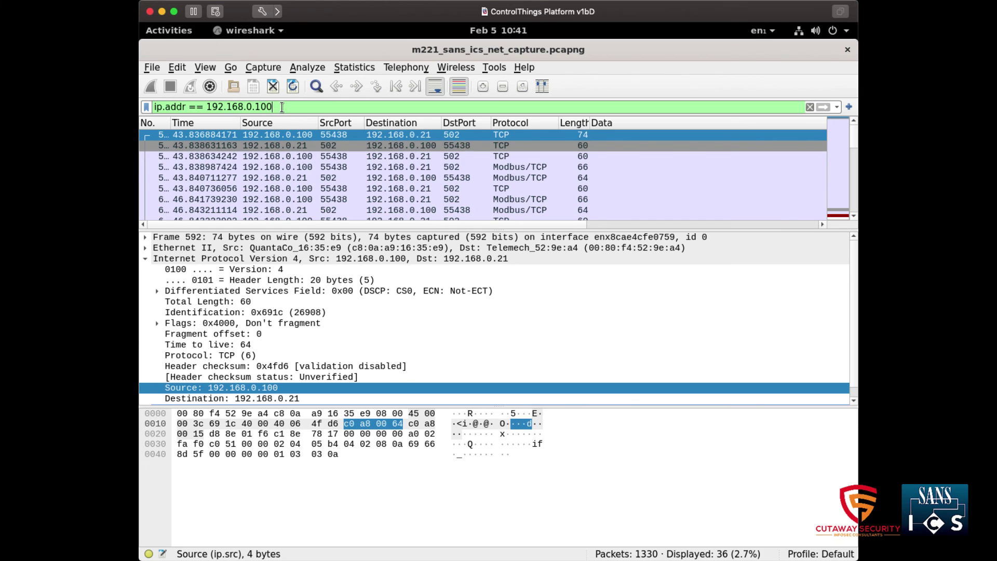
Examine the packets of 192.168.0.100 and the Modbus function code, reference number and bit count in frame 665.
scroll(472, 316, "down", 1)
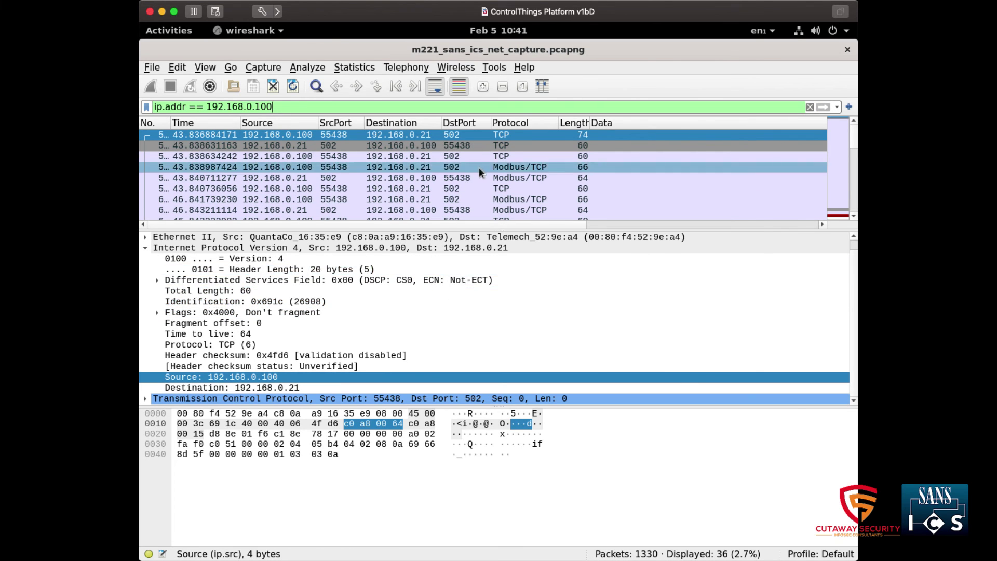
scroll(471, 152, "down", 2)
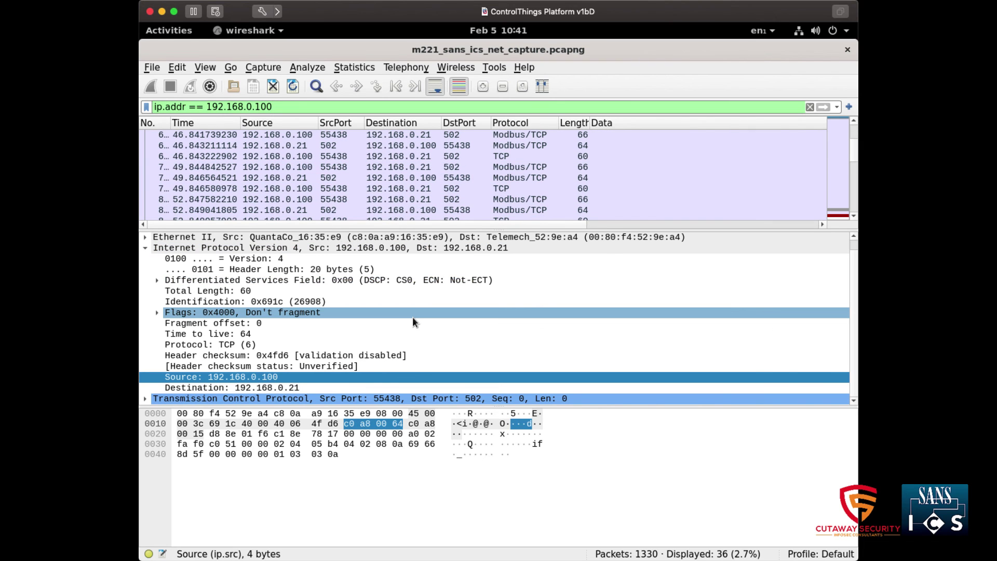
scroll(413, 316, "up", 1)
scroll(413, 316, "down", 1)
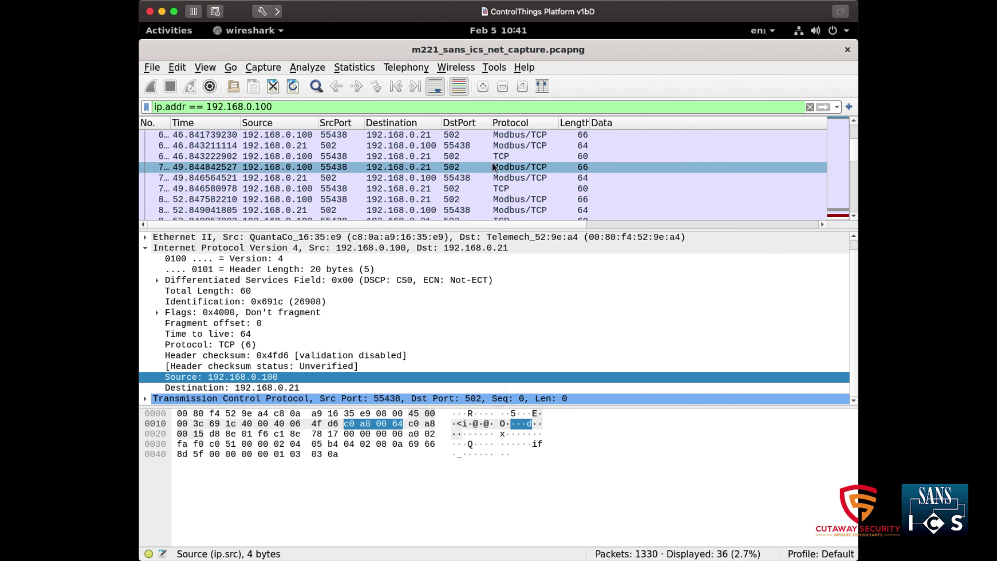
left_click(301, 135)
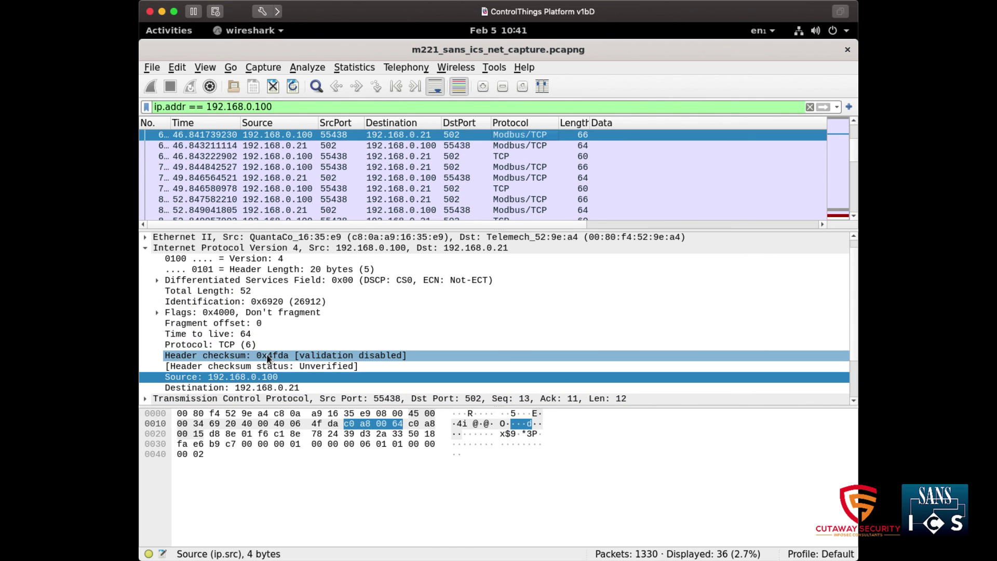
scroll(266, 353, "down", 2)
scroll(208, 332, "up", 3)
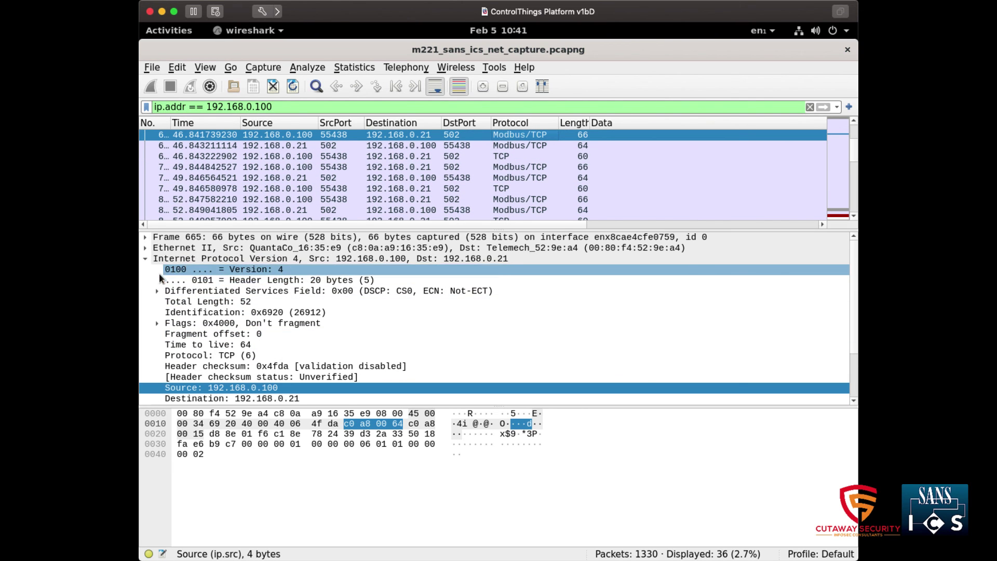
left_click(145, 258)
left_click(148, 292)
left_click(148, 301)
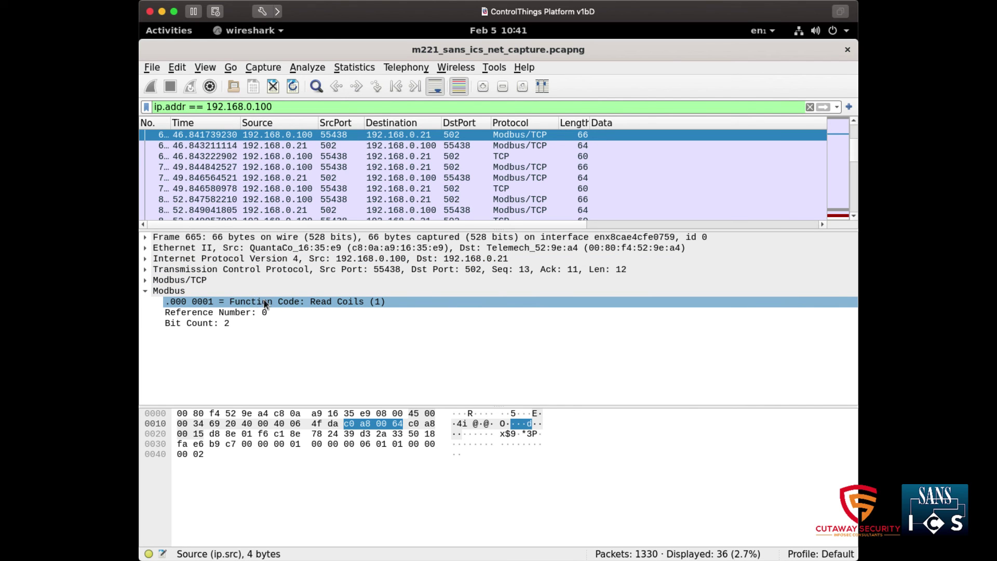
Add the Modbus function code of frame 665 to the prepared display filter as an additional AND condition.
right_click(325, 301)
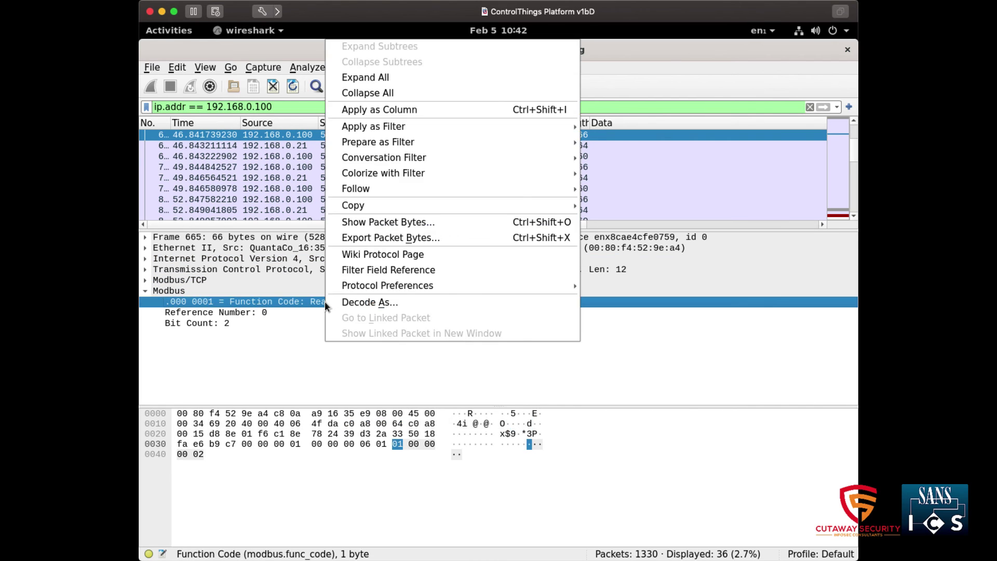
mouse_move(490, 156)
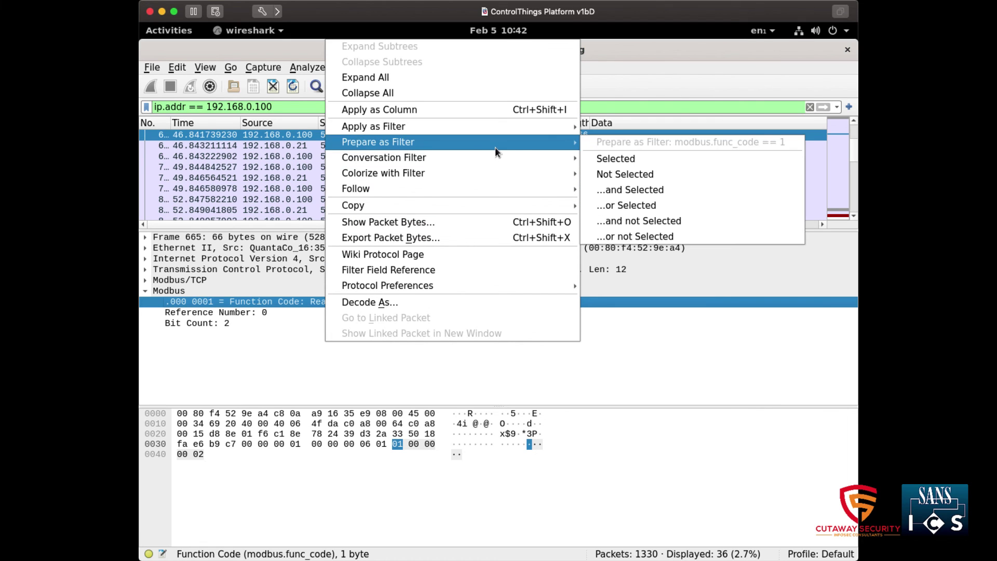
left_click(682, 192)
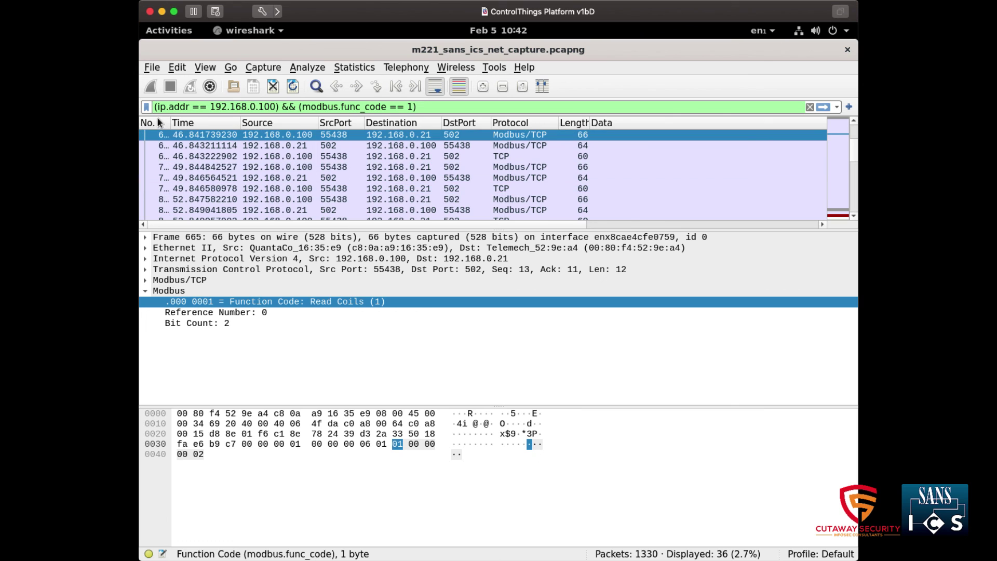
Change the function code condition to modbus.func_code > 4 and apply the combined display filter.
key("Left")
key("Left")
key("Left")
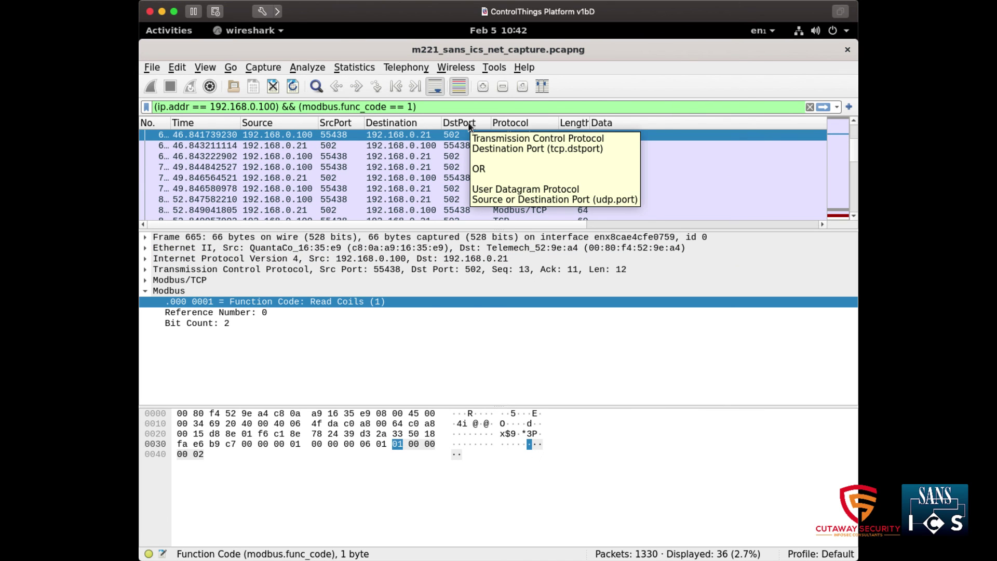
key("BackSpace")
key("BackSpace")
type(">")
key("Right")
key("Right")
key("BackSpace")
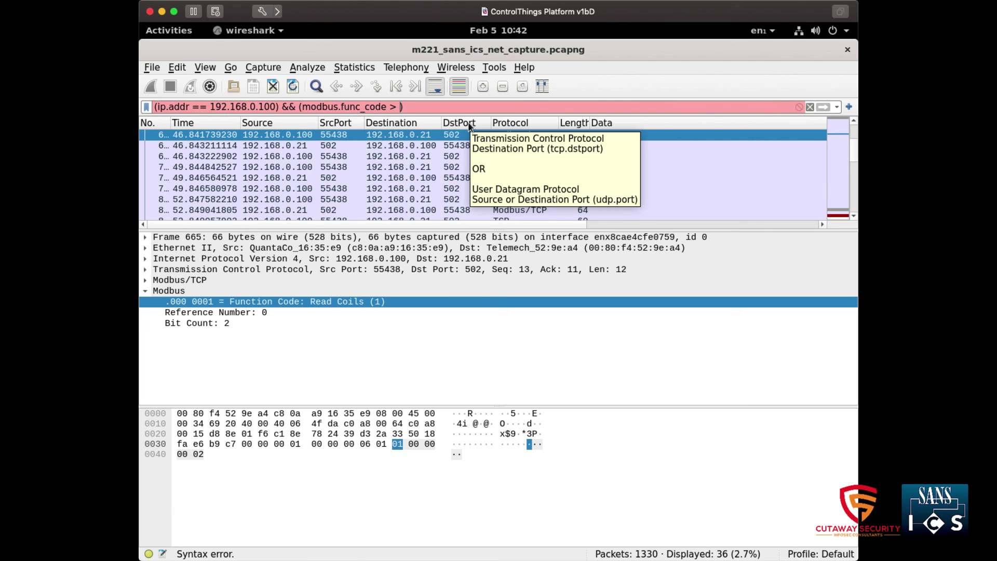
type("4")
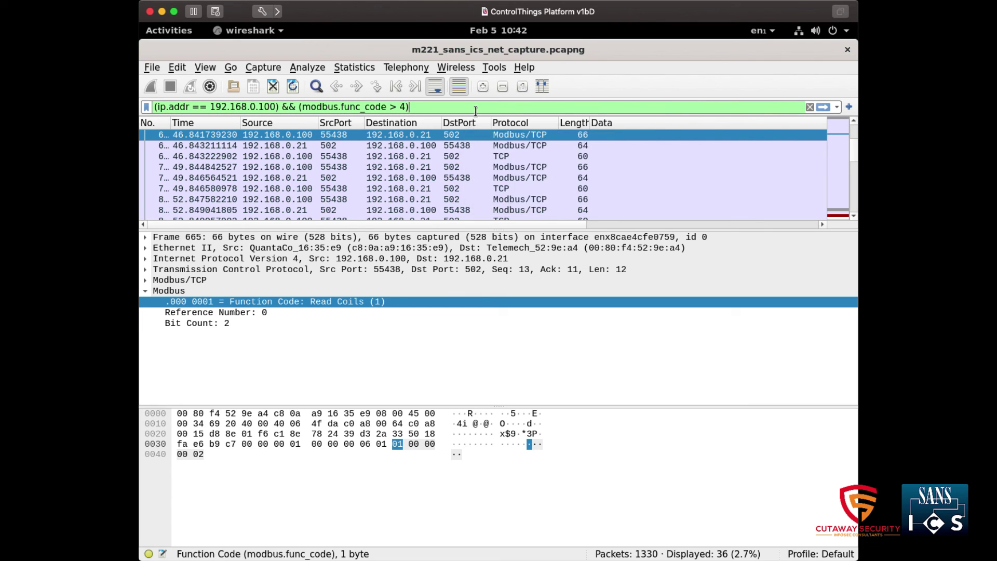
key("Return")
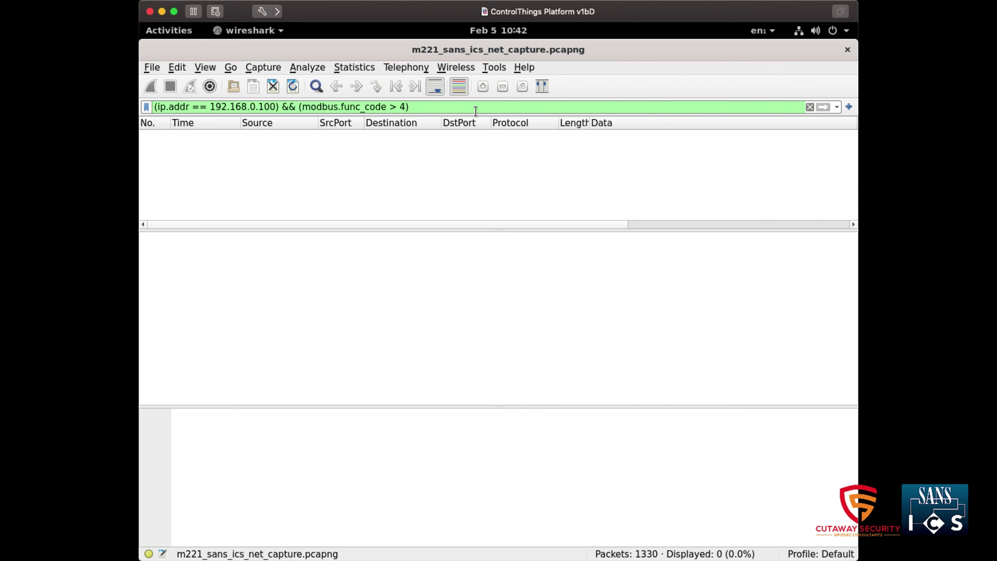
Clear the combined address and function code display filter.
left_click(810, 106)
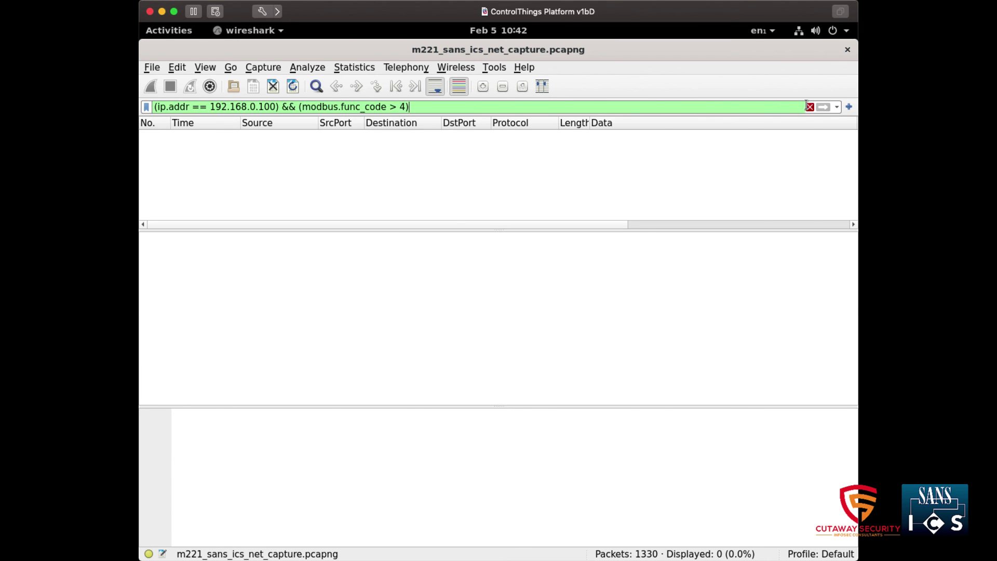